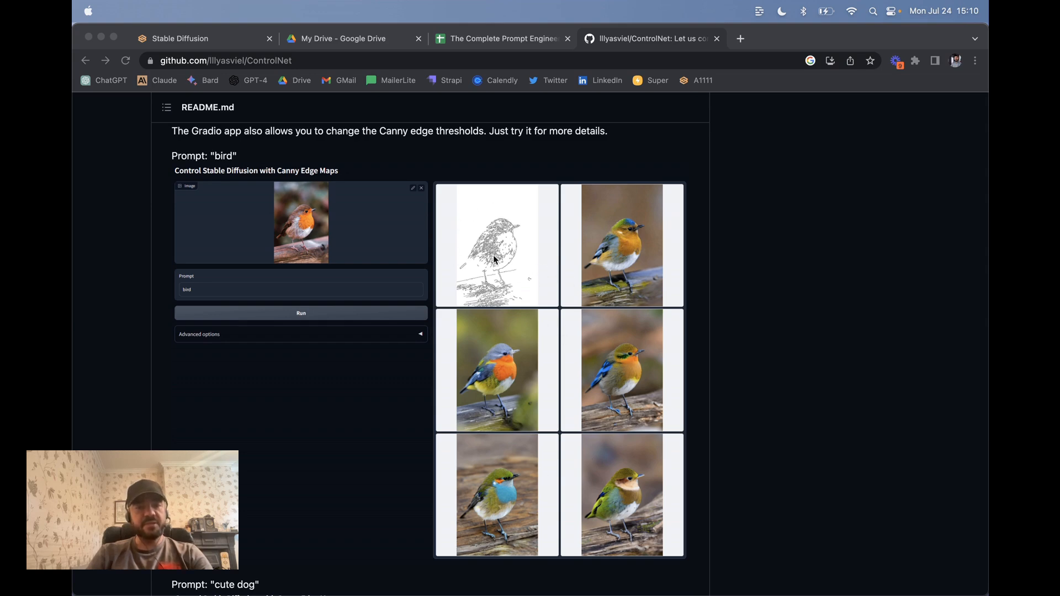
Step: Load the Extensions > Available list with already-installed extensions no longer hidden
{"action": "scroll", "coordinate": [308, 411], "scroll_direction": "down", "scroll_amount": 5}
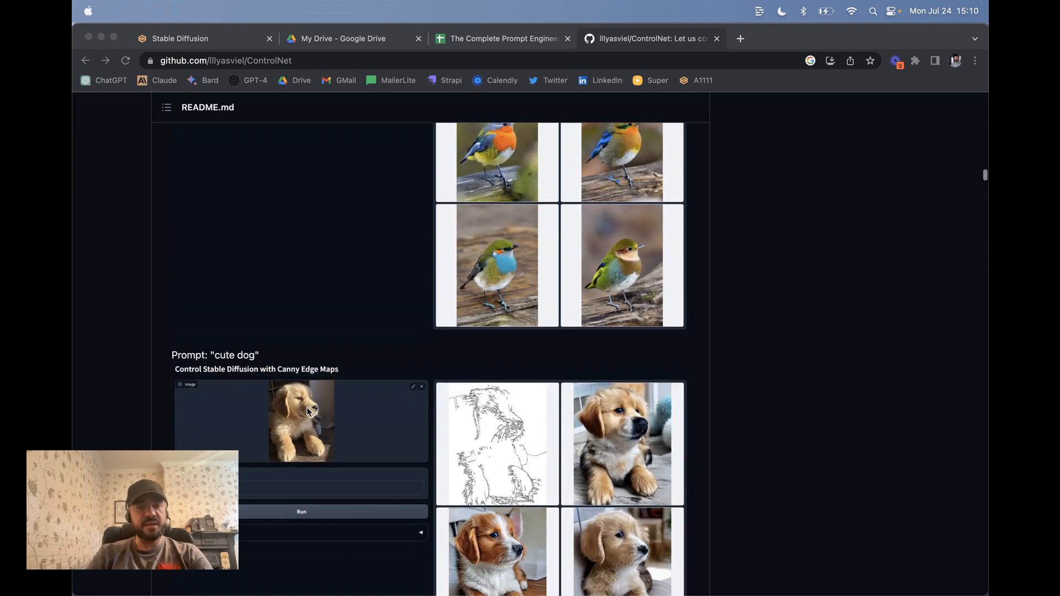
{"action": "scroll", "coordinate": [304, 258], "scroll_direction": "down", "scroll_amount": 3}
{"action": "scroll", "coordinate": [305, 258], "scroll_direction": "down", "scroll_amount": 3}
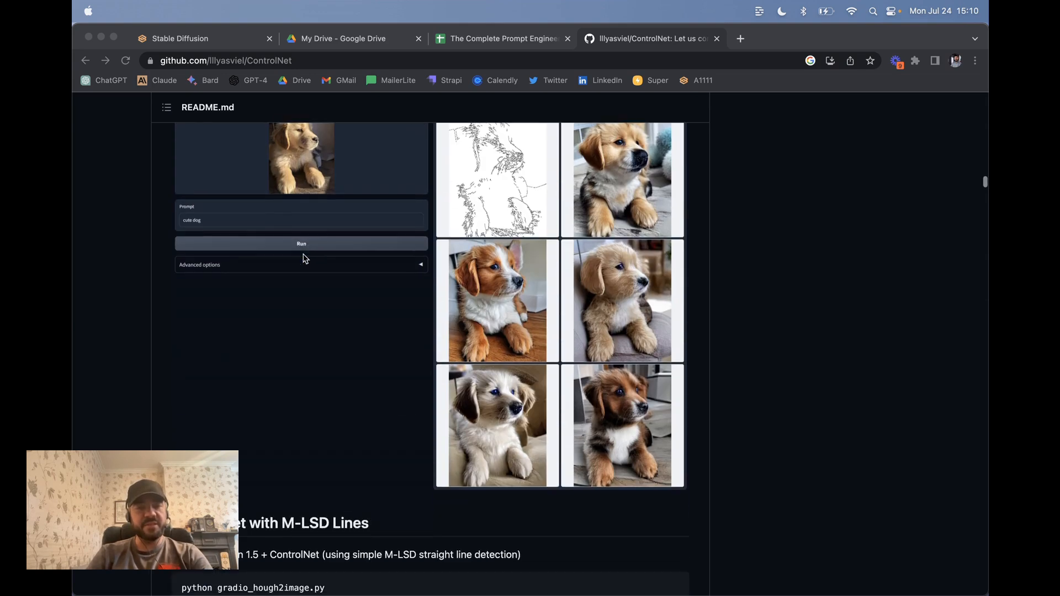
{"action": "scroll", "coordinate": [408, 326], "scroll_direction": "down", "scroll_amount": 1}
{"action": "scroll", "coordinate": [421, 329], "scroll_direction": "up", "scroll_amount": 2}
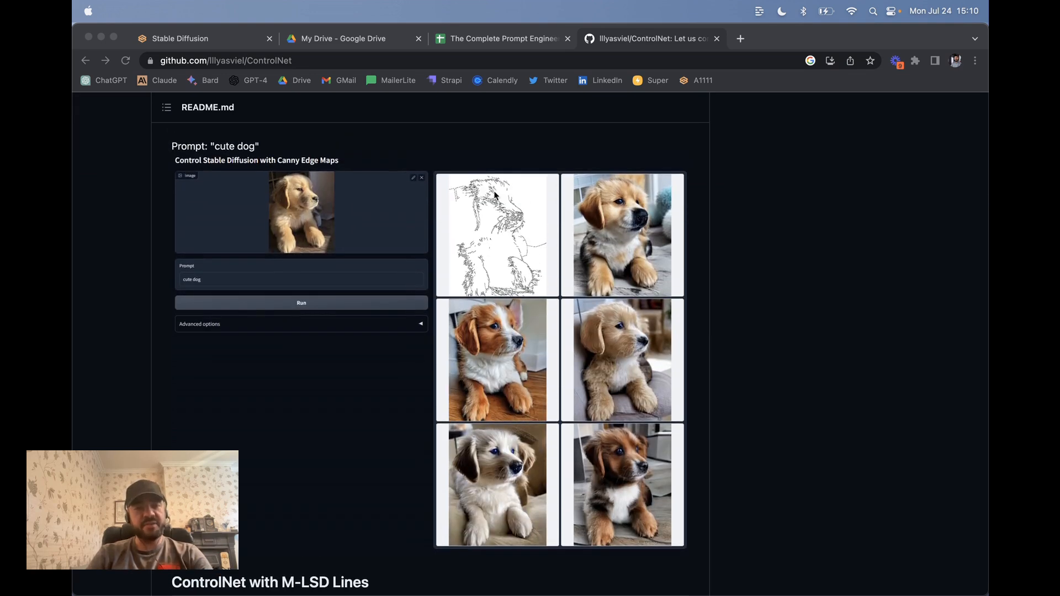
{"action": "scroll", "coordinate": [355, 402], "scroll_direction": "down", "scroll_amount": 10}
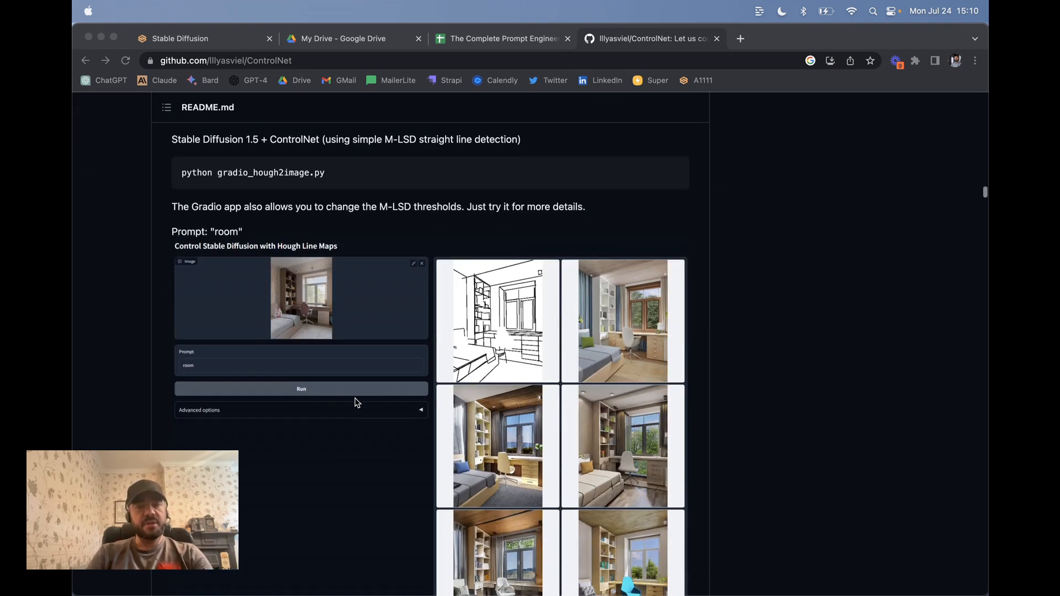
{"action": "scroll", "coordinate": [508, 392], "scroll_direction": "down", "scroll_amount": 2}
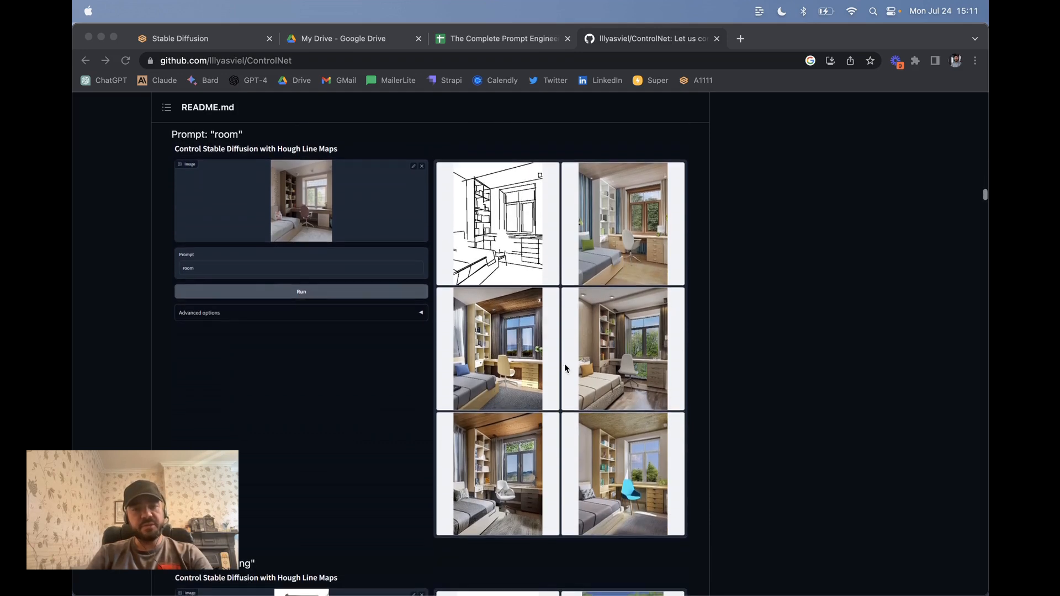
{"action": "scroll", "coordinate": [421, 407], "scroll_direction": "down", "scroll_amount": 8}
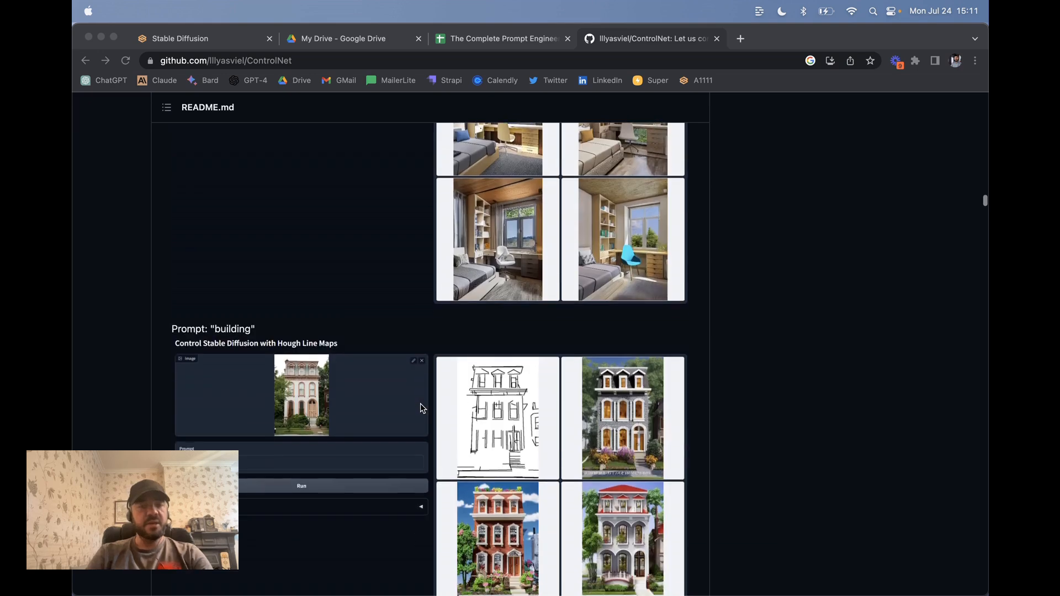
{"action": "scroll", "coordinate": [370, 334], "scroll_direction": "down", "scroll_amount": 12}
{"action": "scroll", "coordinate": [492, 221], "scroll_direction": "up", "scroll_amount": 1}
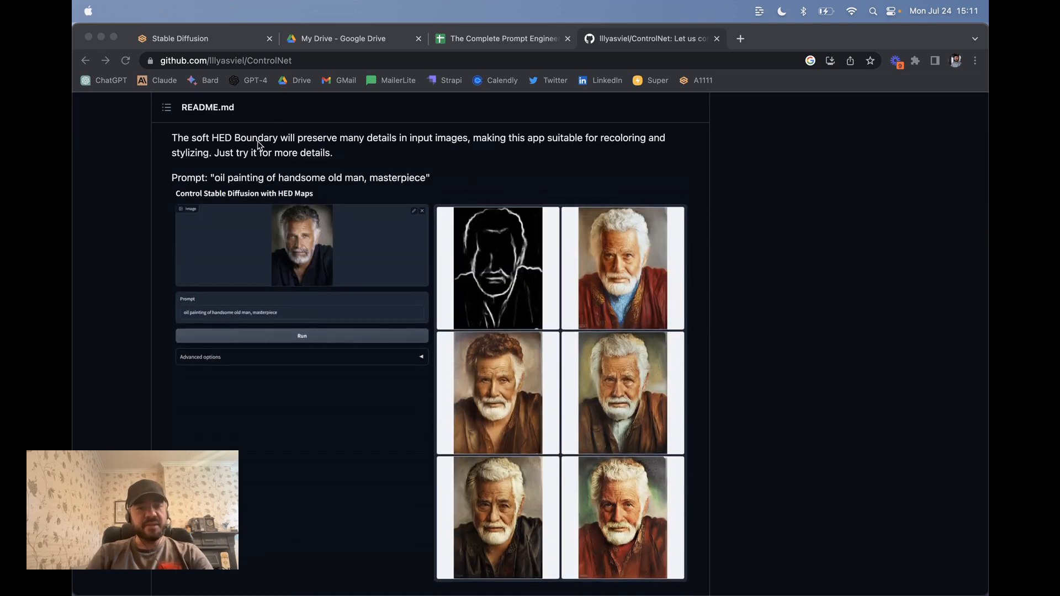
{"action": "scroll", "coordinate": [375, 193], "scroll_direction": "up", "scroll_amount": 1}
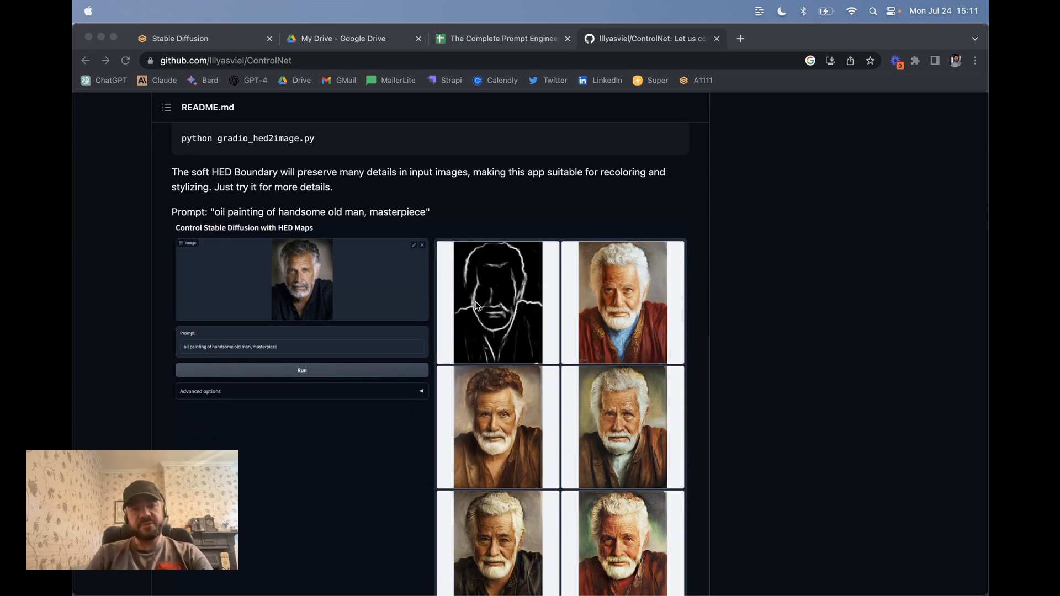
{"action": "scroll", "coordinate": [416, 381], "scroll_direction": "down", "scroll_amount": 10}
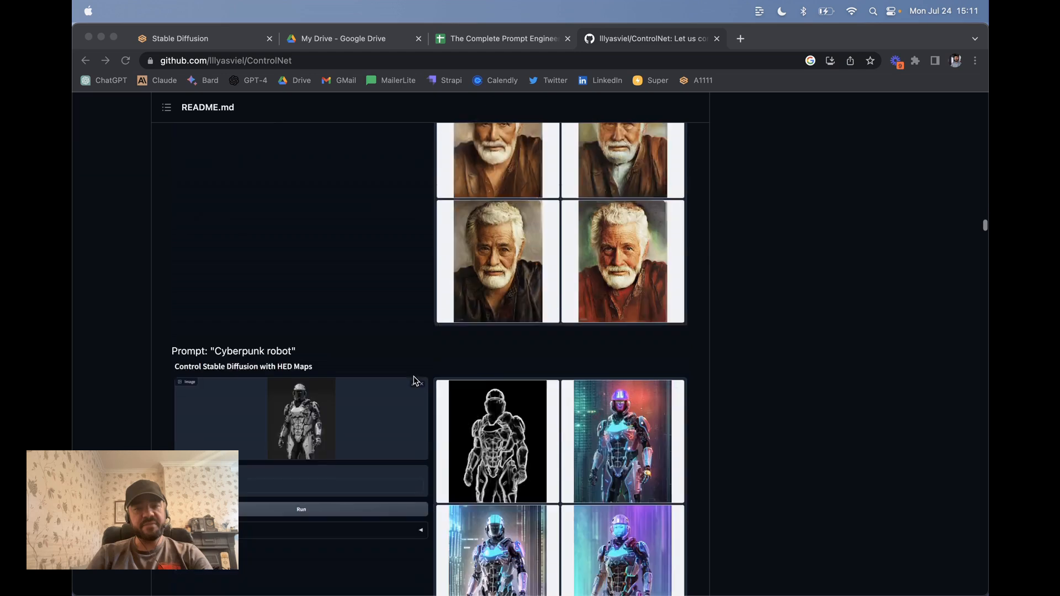
{"action": "scroll", "coordinate": [415, 380], "scroll_direction": "down", "scroll_amount": 13}
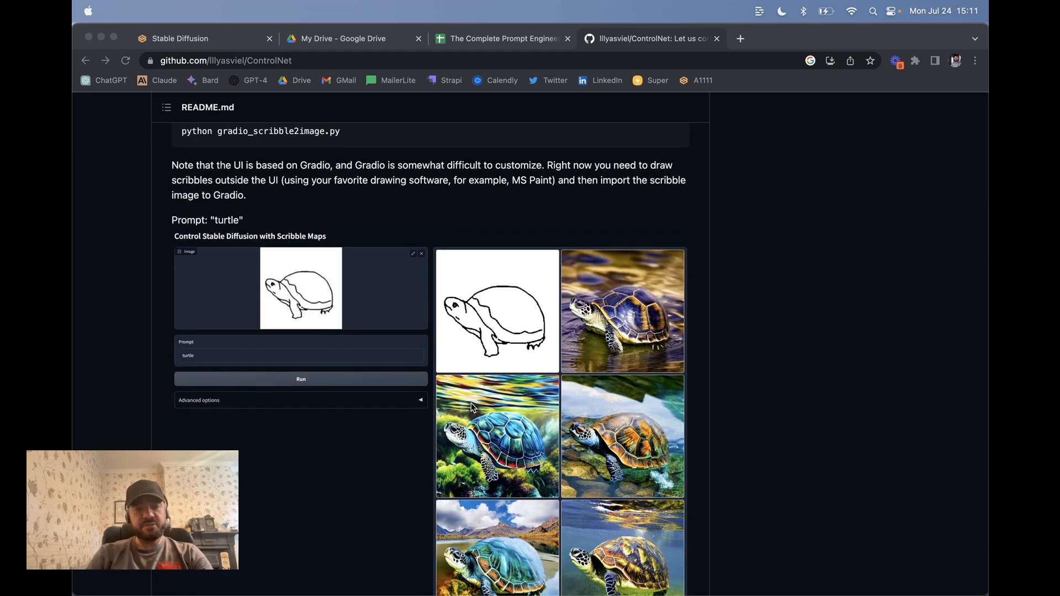
{"action": "scroll", "coordinate": [474, 408], "scroll_direction": "down", "scroll_amount": 4}
{"action": "scroll", "coordinate": [452, 448], "scroll_direction": "down", "scroll_amount": 5}
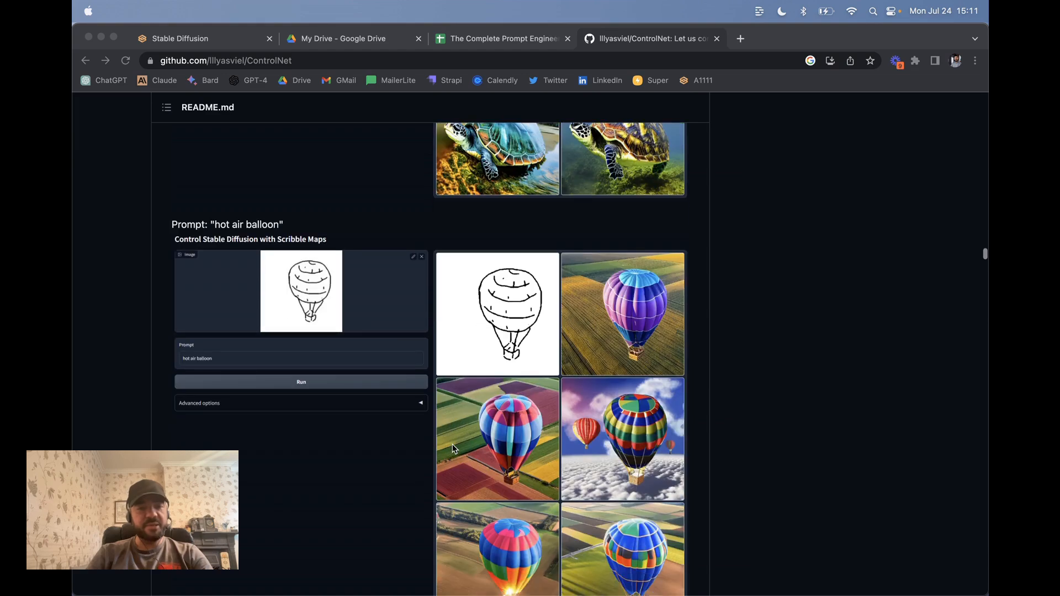
{"action": "scroll", "coordinate": [453, 447], "scroll_direction": "down", "scroll_amount": 14}
{"action": "scroll", "coordinate": [356, 375], "scroll_direction": "down", "scroll_amount": 18}
{"action": "scroll", "coordinate": [356, 374], "scroll_direction": "down", "scroll_amount": 10}
{"action": "scroll", "coordinate": [430, 264], "scroll_direction": "up", "scroll_amount": 1}
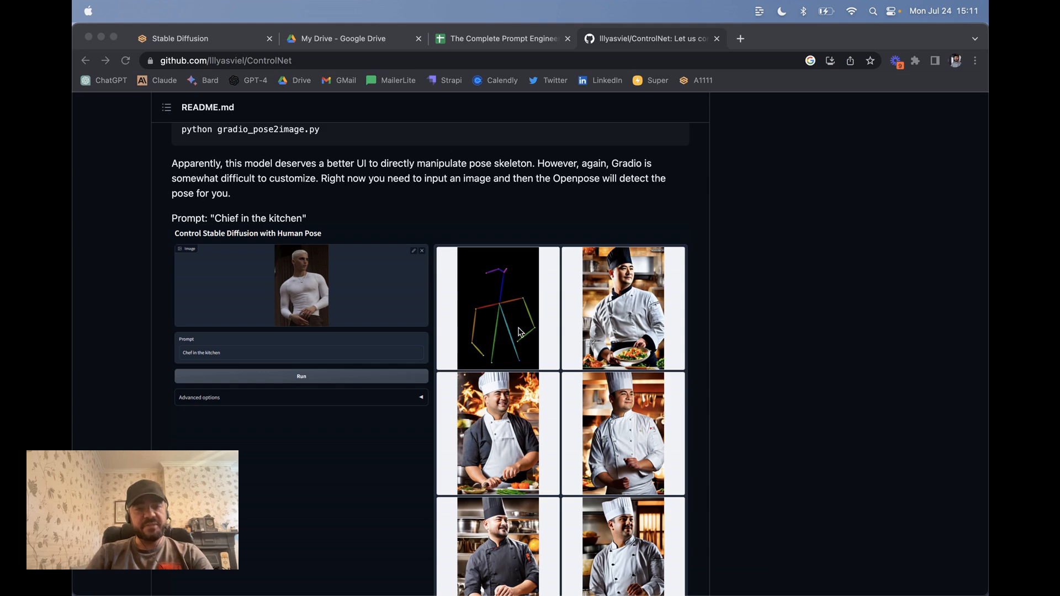
{"action": "scroll", "coordinate": [524, 370], "scroll_direction": "down", "scroll_amount": 8}
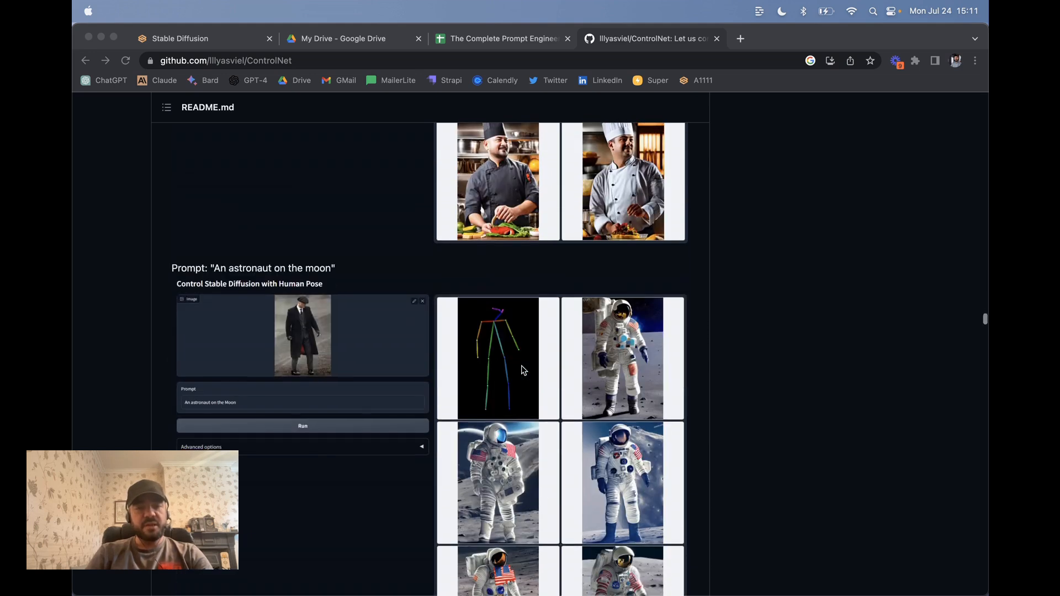
{"action": "scroll", "coordinate": [586, 405], "scroll_direction": "down", "scroll_amount": 5}
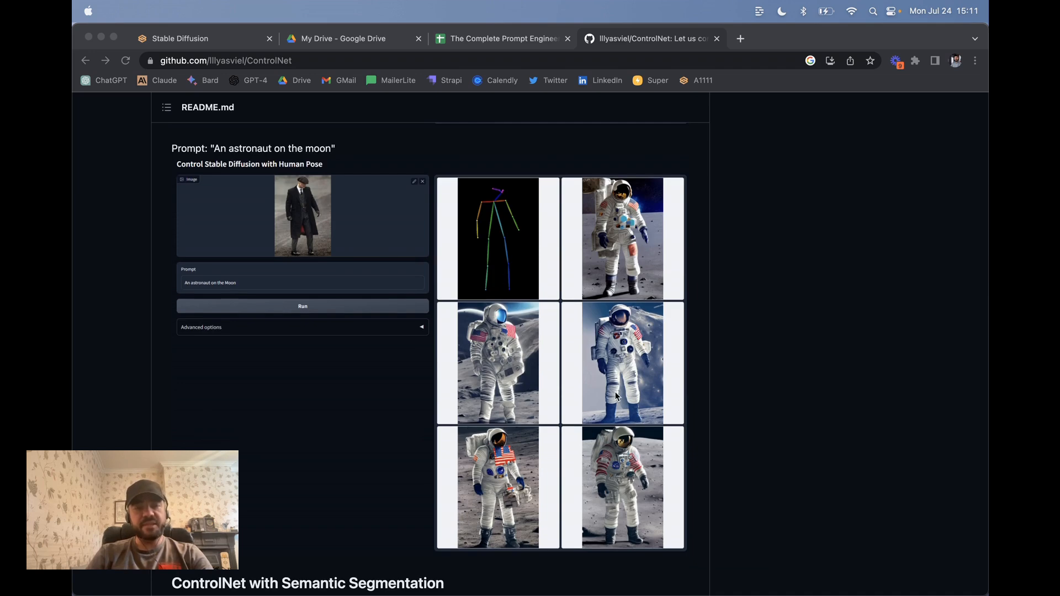
{"action": "scroll", "coordinate": [370, 384], "scroll_direction": "down", "scroll_amount": 10}
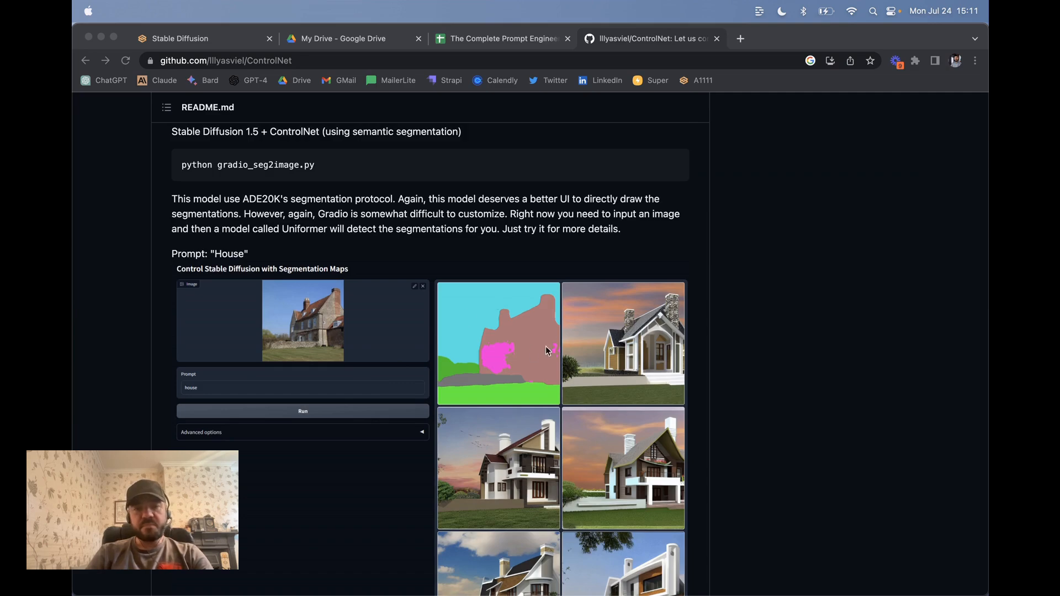
{"action": "scroll", "coordinate": [559, 424], "scroll_direction": "down", "scroll_amount": 9}
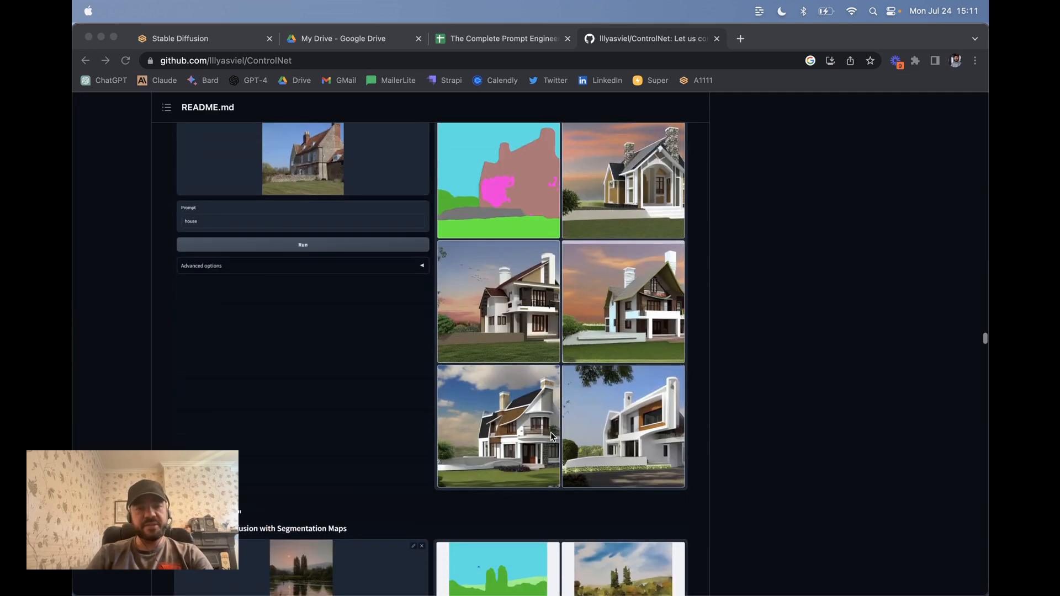
{"action": "scroll", "coordinate": [551, 433], "scroll_direction": "down", "scroll_amount": 15}
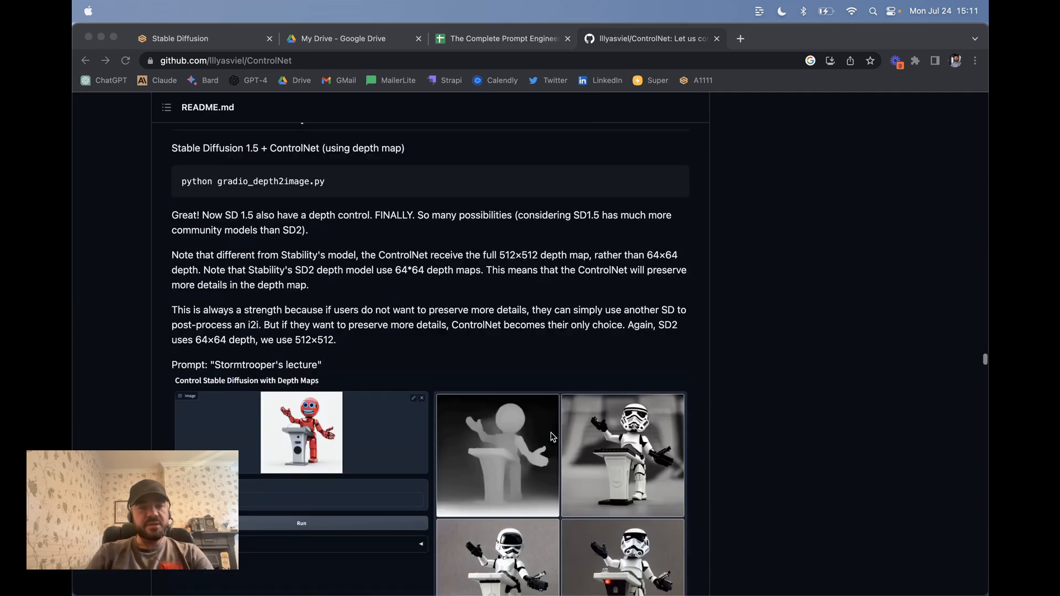
{"action": "scroll", "coordinate": [518, 349], "scroll_direction": "down", "scroll_amount": 3}
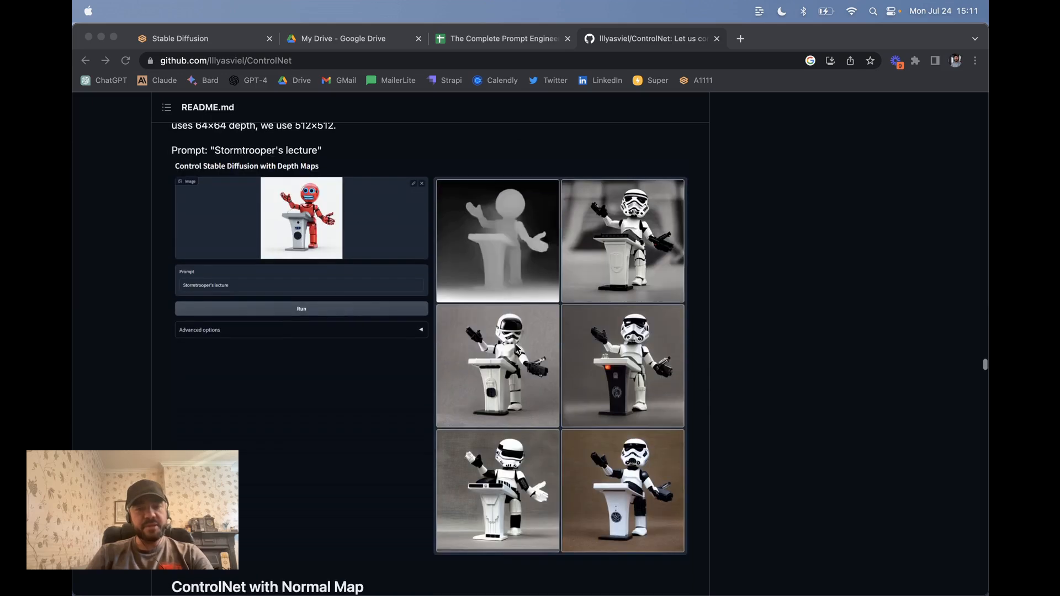
{"action": "scroll", "coordinate": [518, 349], "scroll_direction": "down", "scroll_amount": 4}
{"action": "scroll", "coordinate": [518, 349], "scroll_direction": "down", "scroll_amount": 5}
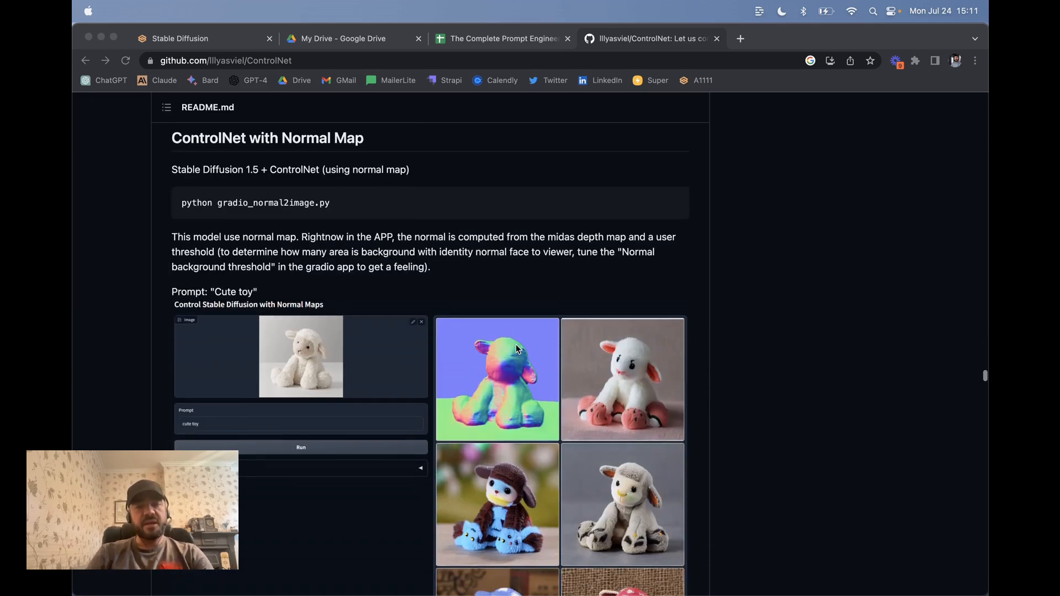
{"action": "scroll", "coordinate": [506, 475], "scroll_direction": "down", "scroll_amount": 4}
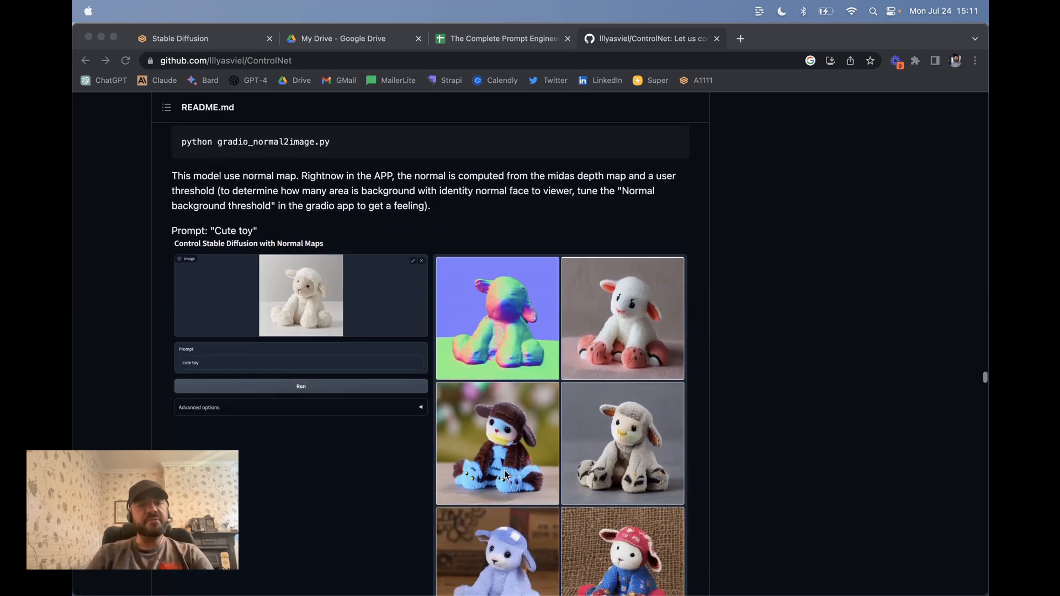
{"action": "scroll", "coordinate": [506, 475], "scroll_direction": "down", "scroll_amount": 15}
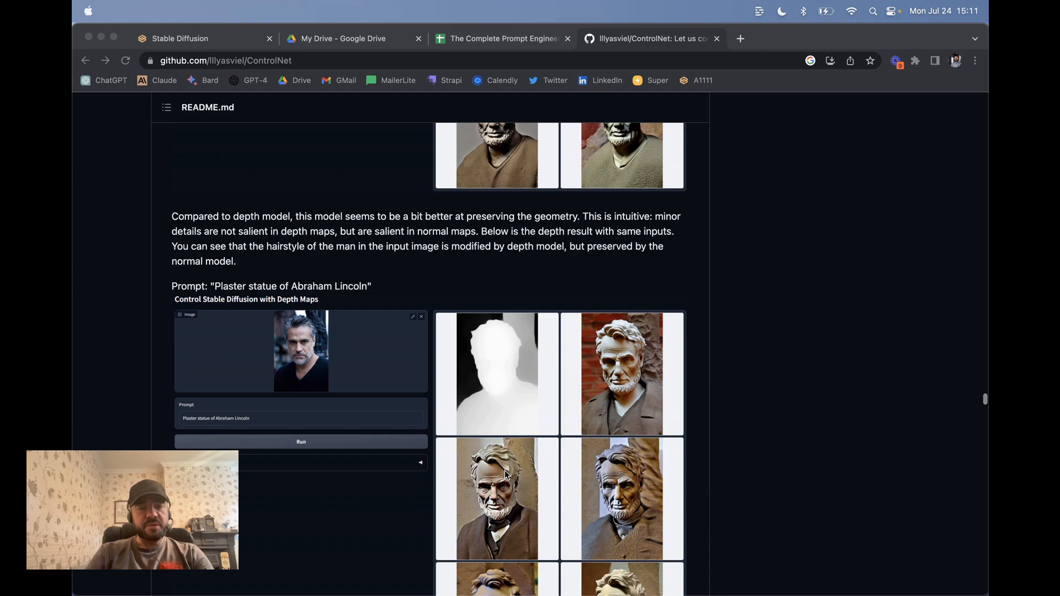
{"action": "scroll", "coordinate": [507, 475], "scroll_direction": "down", "scroll_amount": 10}
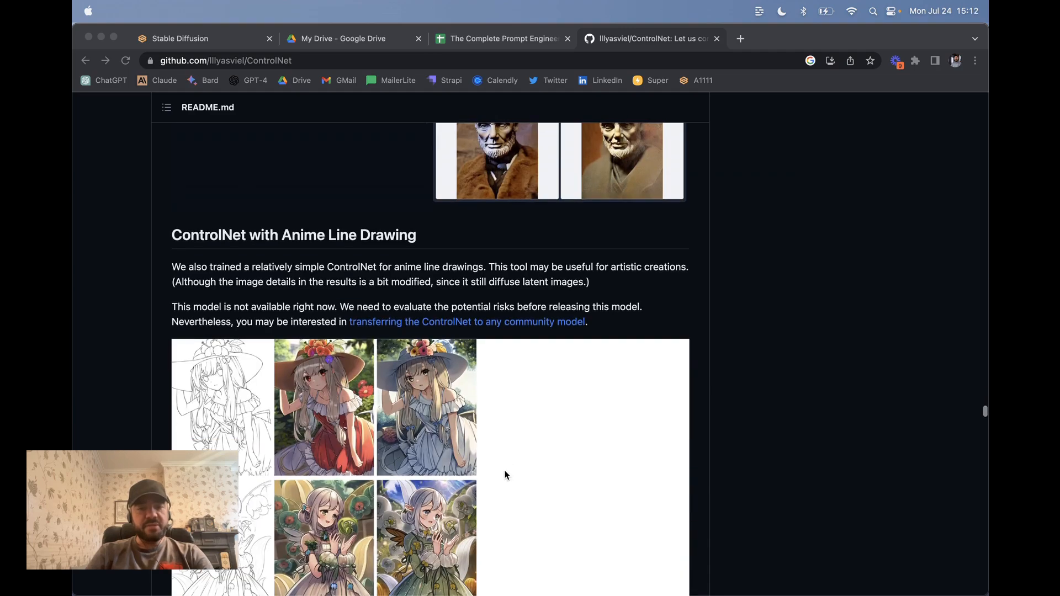
{"action": "scroll", "coordinate": [506, 475], "scroll_direction": "up", "scroll_amount": 20}
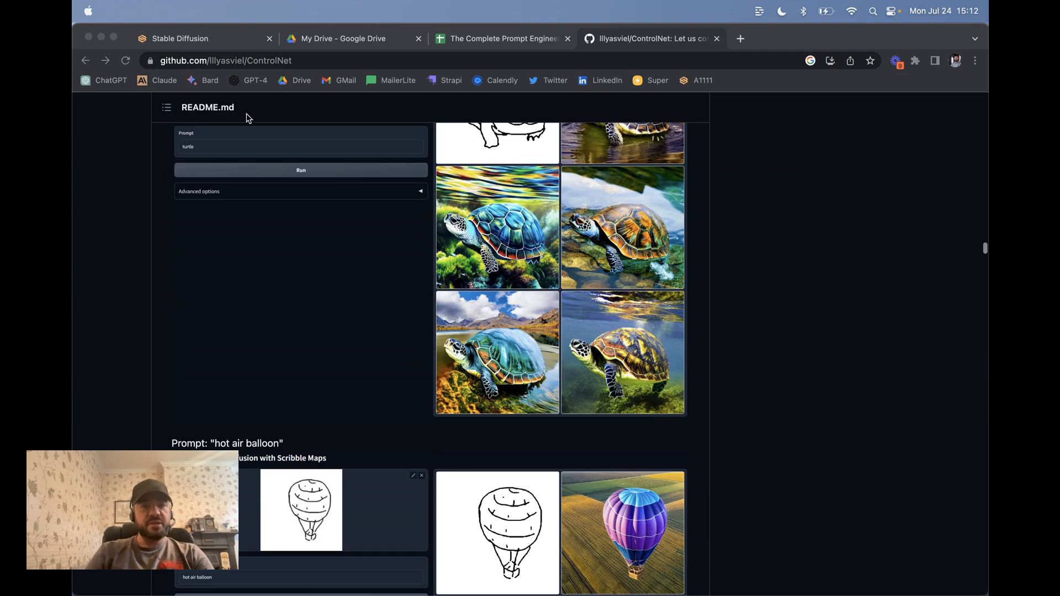
{"action": "left_click", "coordinate": [200, 39]}
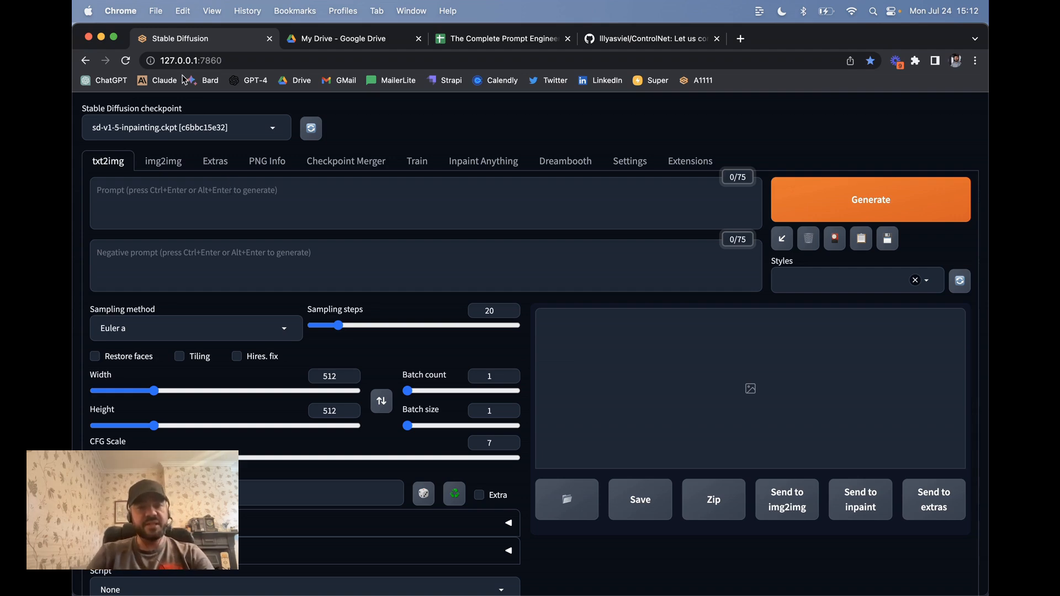
{"action": "left_click", "coordinate": [690, 161]}
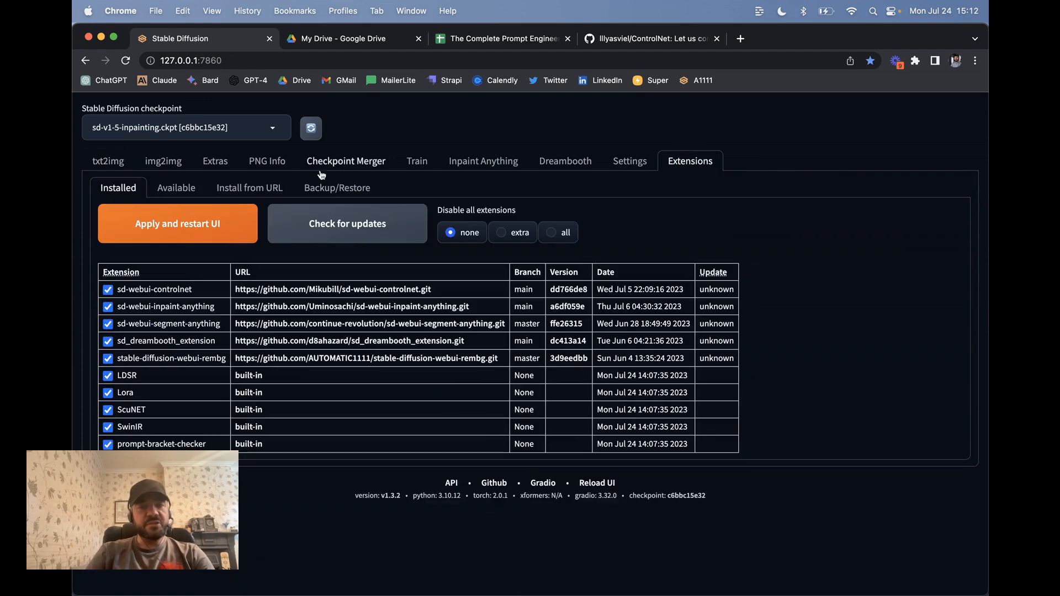
{"action": "left_click", "coordinate": [176, 187]}
{"action": "left_click", "coordinate": [201, 233]}
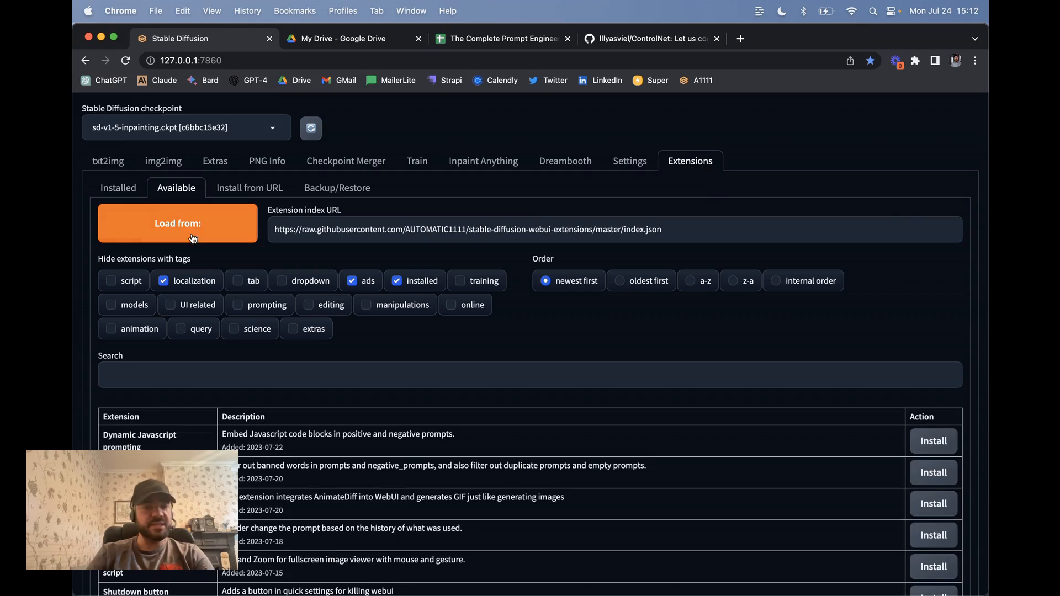
{"action": "left_click", "coordinate": [406, 282]}
Step: Search the list for 'controlnet' and open the sd-webui-controlnet project page
{"action": "left_click", "coordinate": [245, 368]}
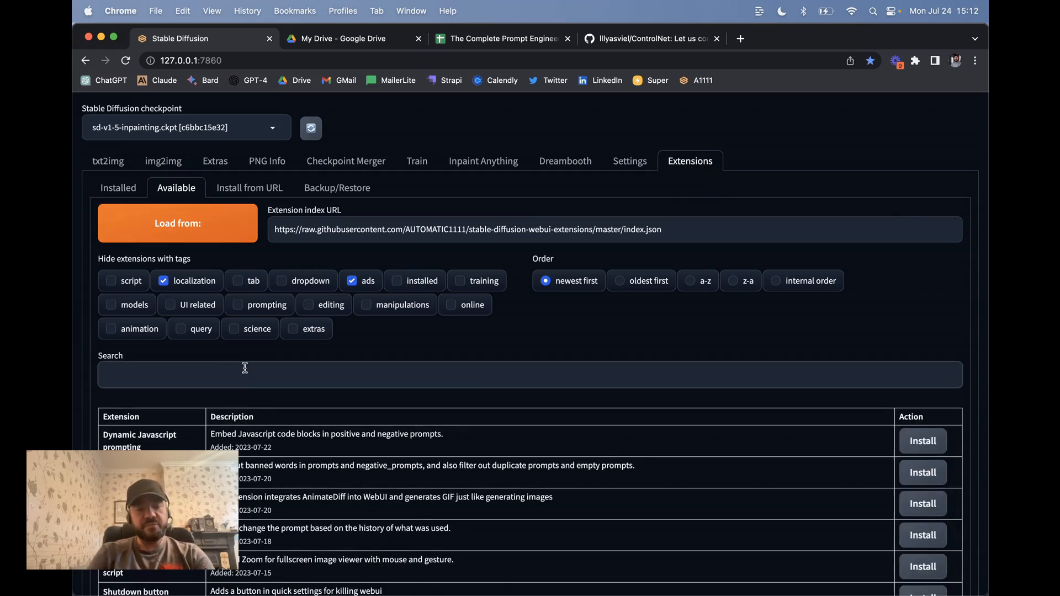
{"action": "type", "text": "control-net"}
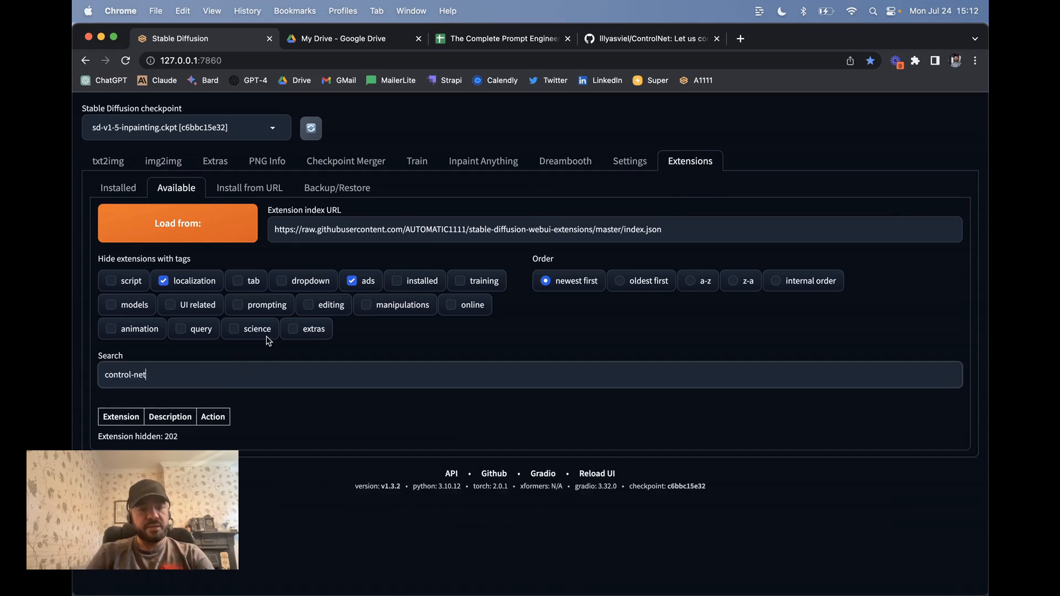
{"action": "left_click", "coordinate": [159, 376]}
{"action": "key", "text": "BackSpace"}
{"action": "key", "text": "BackSpace"}
{"action": "key", "text": "BackSpace"}
{"action": "key", "text": "BackSpace"}
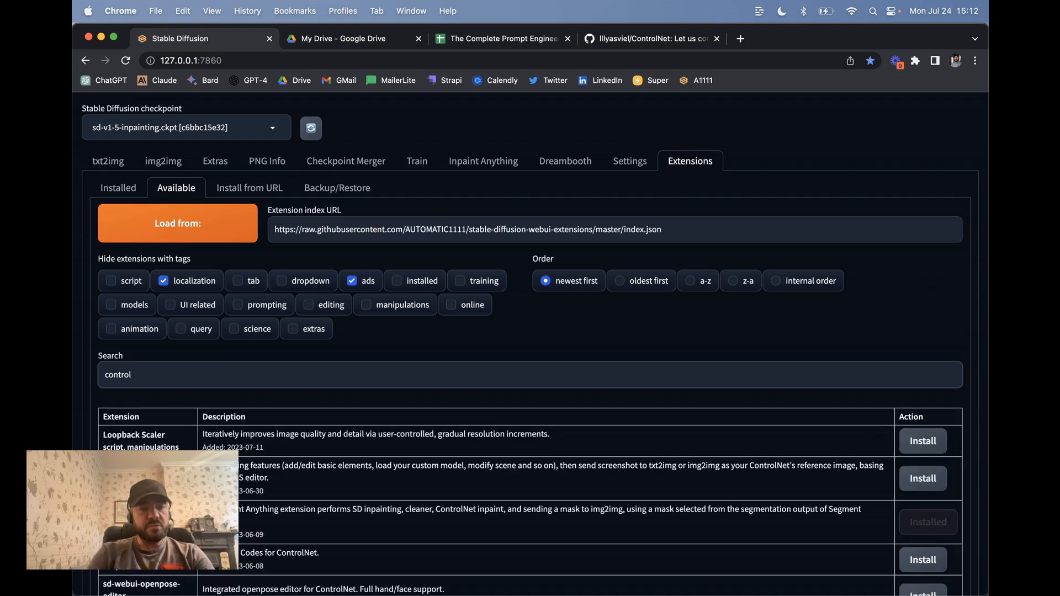
{"action": "type", "text": "net"}
{"action": "scroll", "coordinate": [247, 372], "scroll_direction": "down", "scroll_amount": 5}
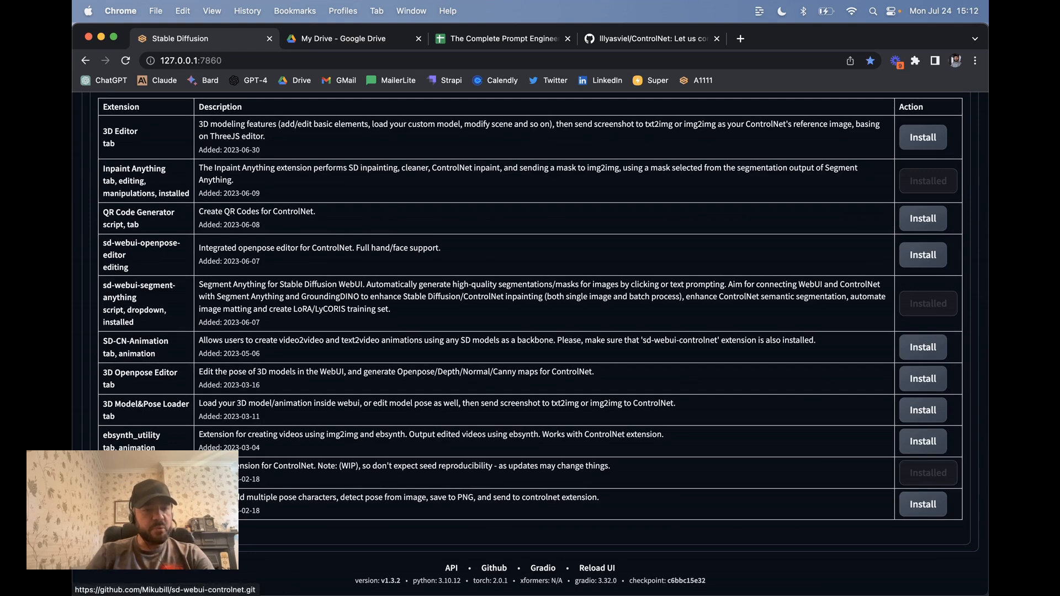
{"action": "left_click", "coordinate": [138, 467]}
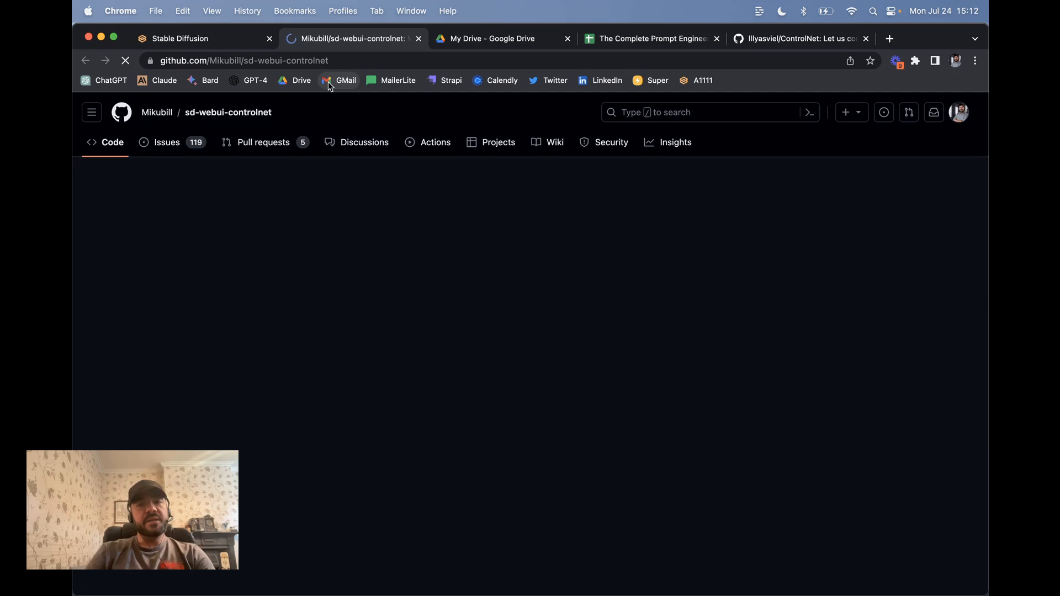
{"action": "scroll", "coordinate": [352, 269], "scroll_direction": "down", "scroll_amount": 10}
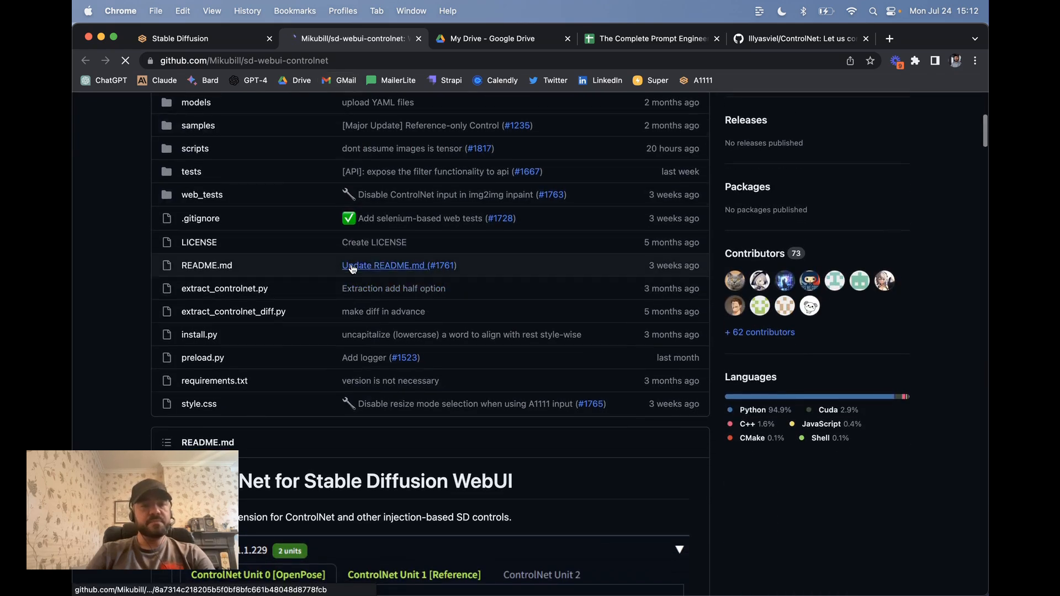
{"action": "scroll", "coordinate": [352, 269], "scroll_direction": "down", "scroll_amount": 6}
{"action": "scroll", "coordinate": [386, 289], "scroll_direction": "down", "scroll_amount": 3}
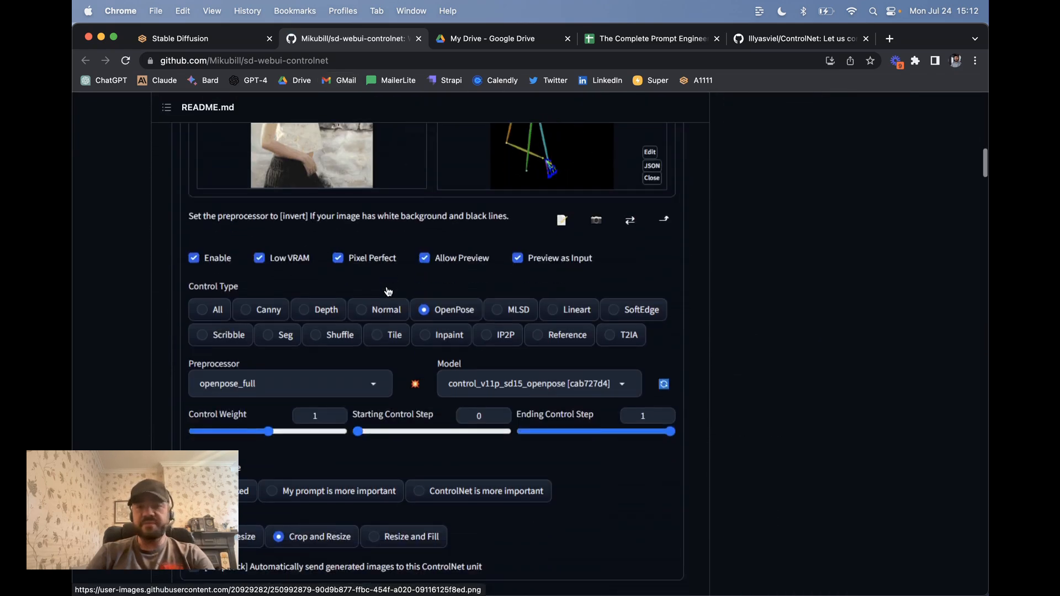
{"action": "scroll", "coordinate": [388, 291], "scroll_direction": "up", "scroll_amount": 3}
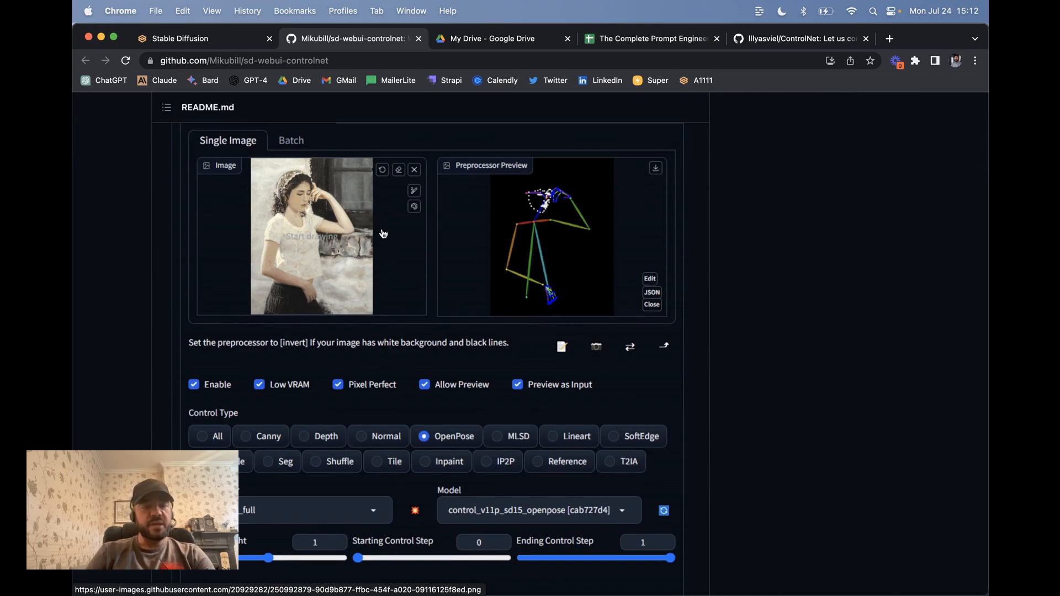
Step: Load the hammer_mt dancing-couple painting as the img2img source image
{"action": "left_click", "coordinate": [182, 38]}
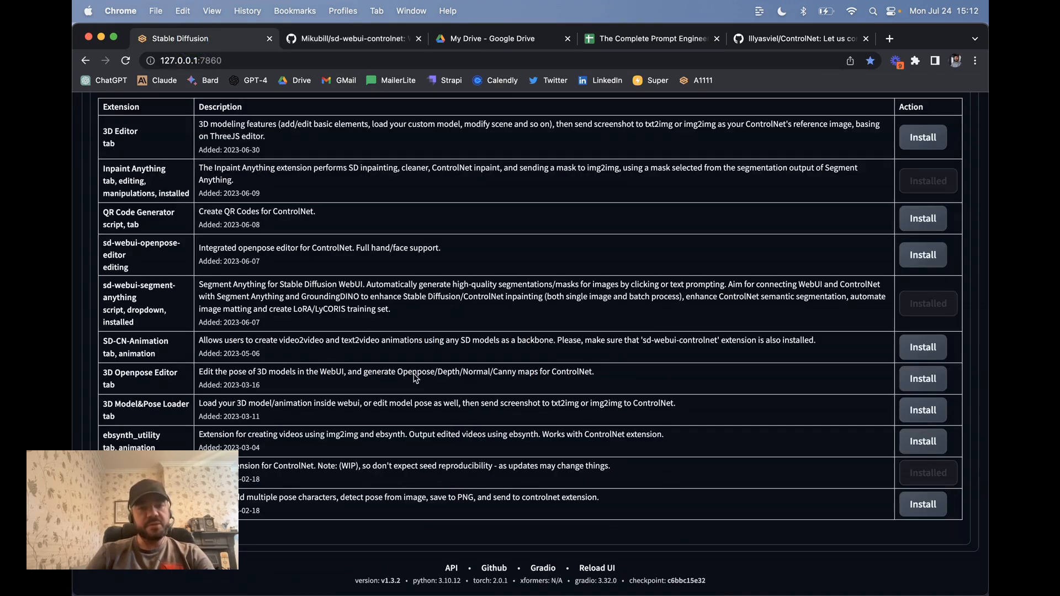
{"action": "scroll", "coordinate": [374, 325], "scroll_direction": "up", "scroll_amount": 10}
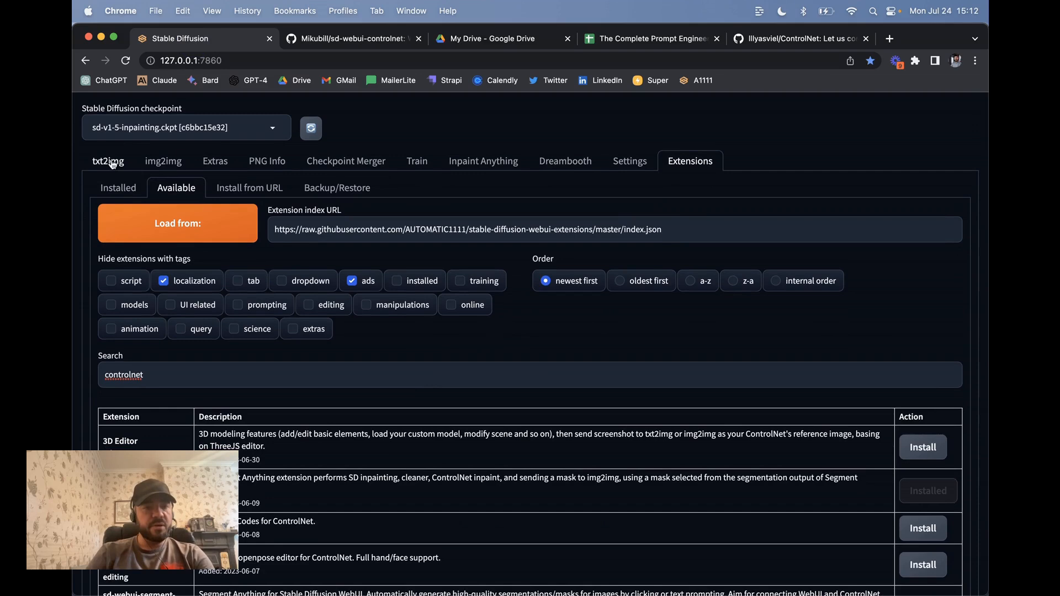
{"action": "left_click", "coordinate": [169, 162]}
{"action": "scroll", "coordinate": [296, 366], "scroll_direction": "down", "scroll_amount": 7}
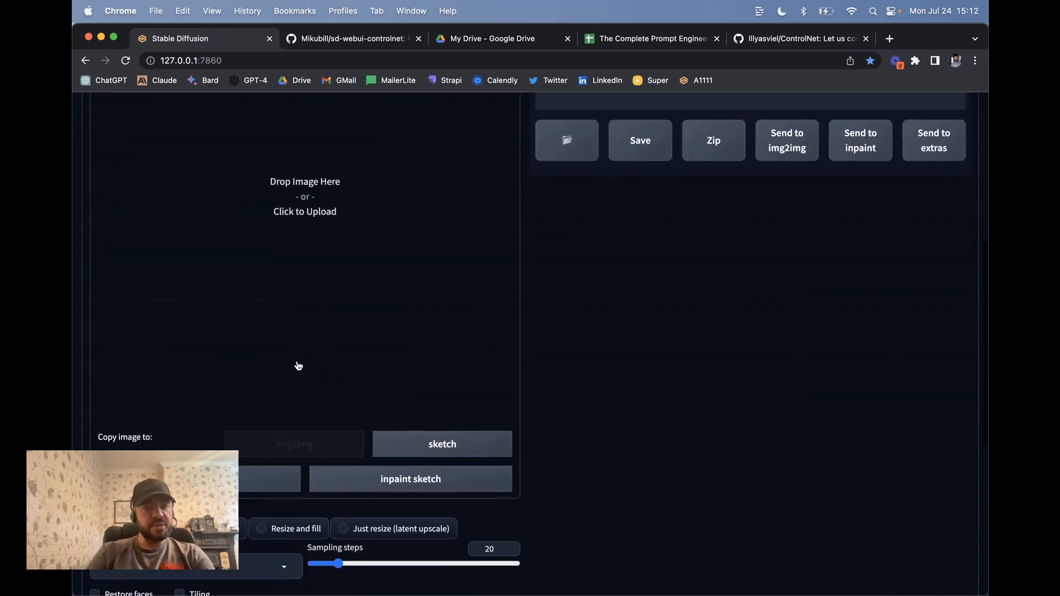
{"action": "scroll", "coordinate": [296, 366], "scroll_direction": "up", "scroll_amount": 7}
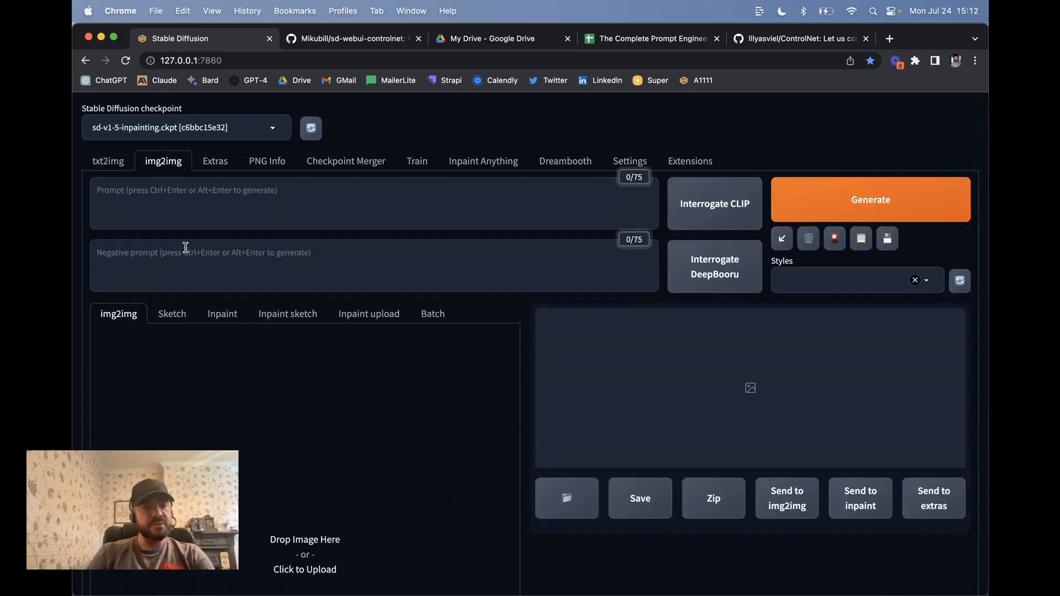
{"action": "scroll", "coordinate": [287, 398], "scroll_direction": "down", "scroll_amount": 4}
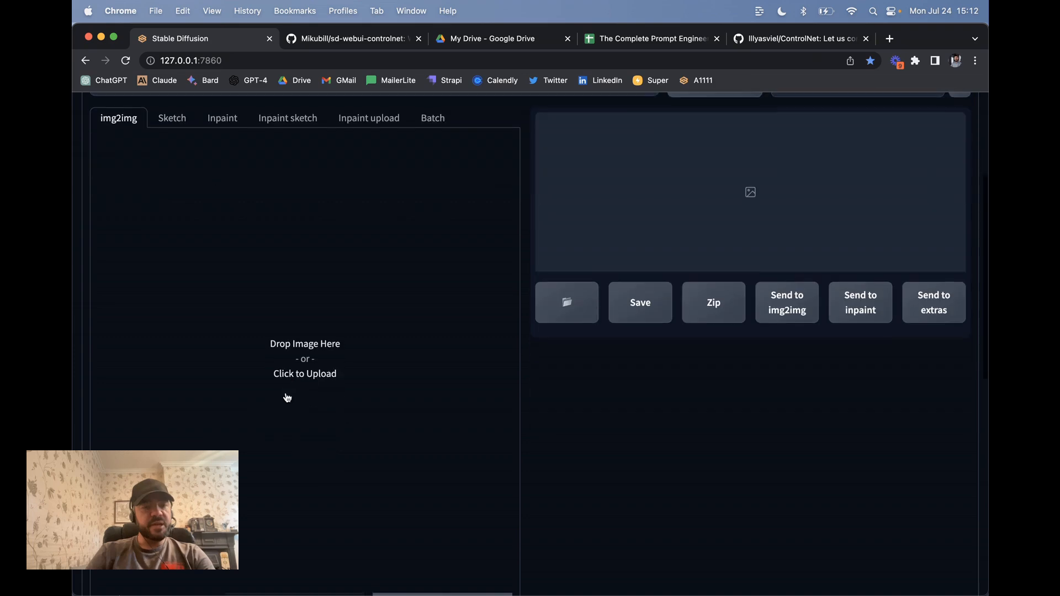
{"action": "scroll", "coordinate": [315, 249], "scroll_direction": "up", "scroll_amount": 3}
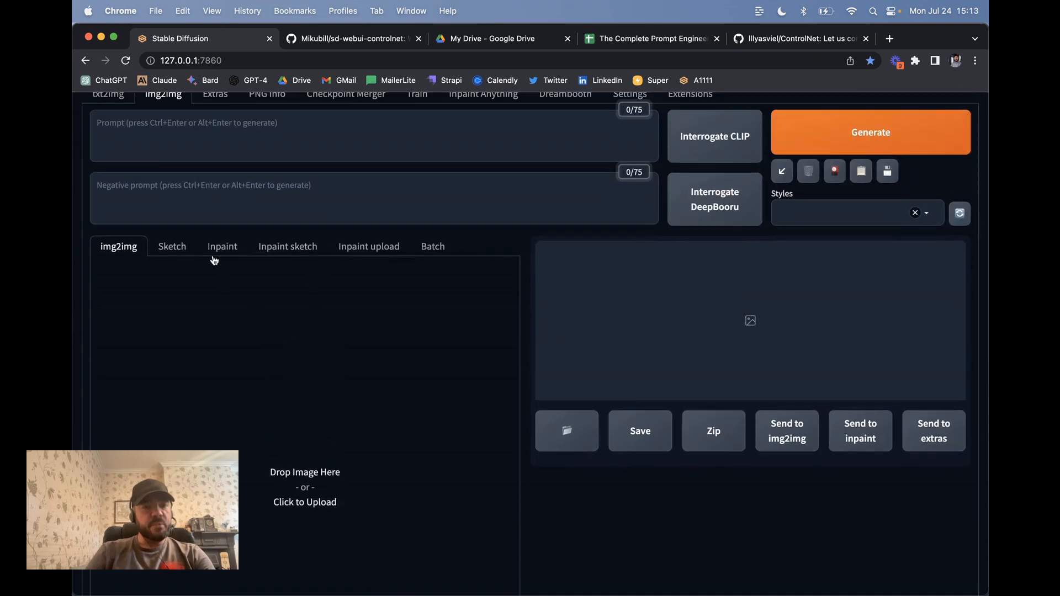
{"action": "scroll", "coordinate": [225, 280], "scroll_direction": "up", "scroll_amount": 1}
{"action": "scroll", "coordinate": [265, 287], "scroll_direction": "down", "scroll_amount": 4}
{"action": "left_click", "coordinate": [298, 306]}
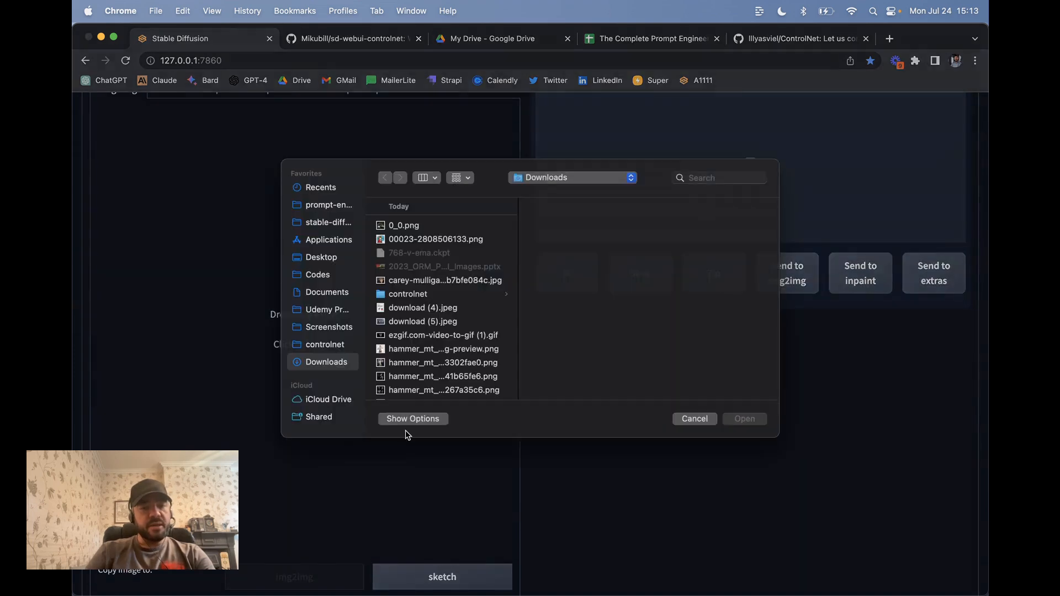
{"action": "scroll", "coordinate": [429, 375], "scroll_direction": "down", "scroll_amount": 3}
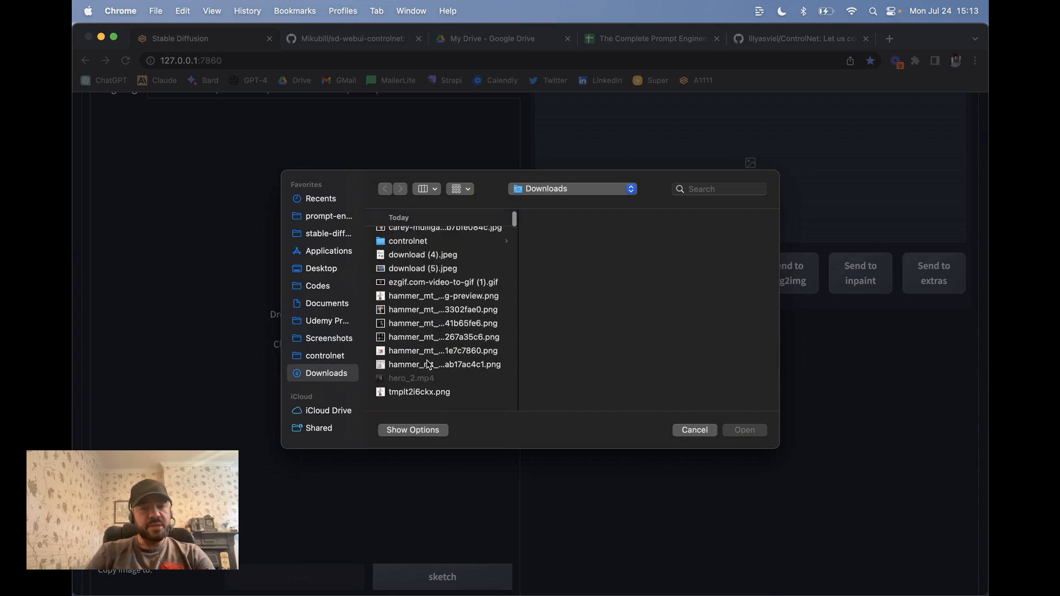
{"action": "double_click", "coordinate": [428, 306]}
Step: Expand the ControlNet accordion below the img2img settings
{"action": "scroll", "coordinate": [397, 344], "scroll_direction": "down", "scroll_amount": 10}
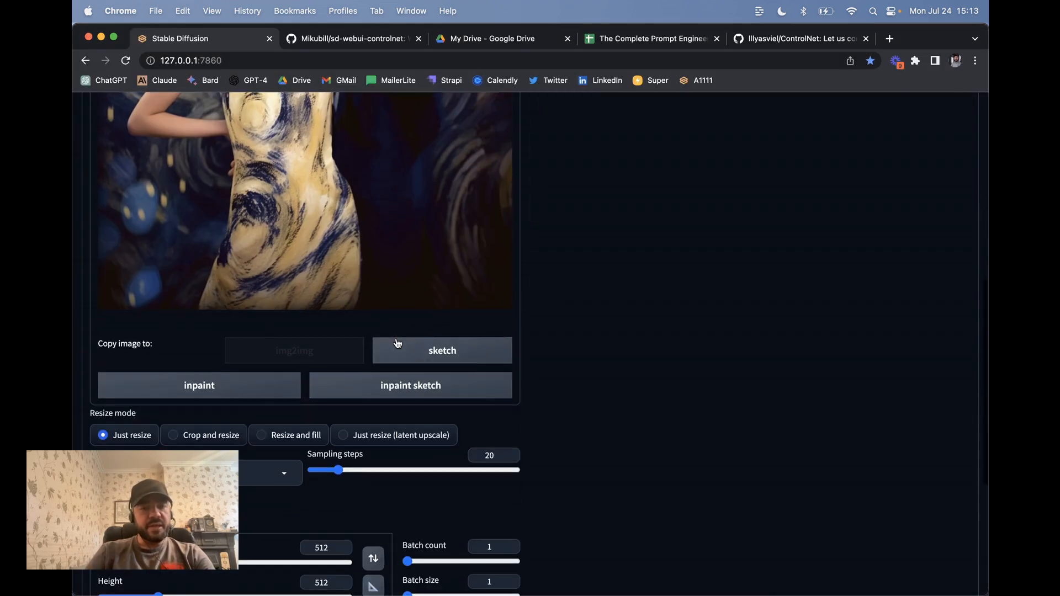
{"action": "scroll", "coordinate": [243, 224], "scroll_direction": "up", "scroll_amount": 10}
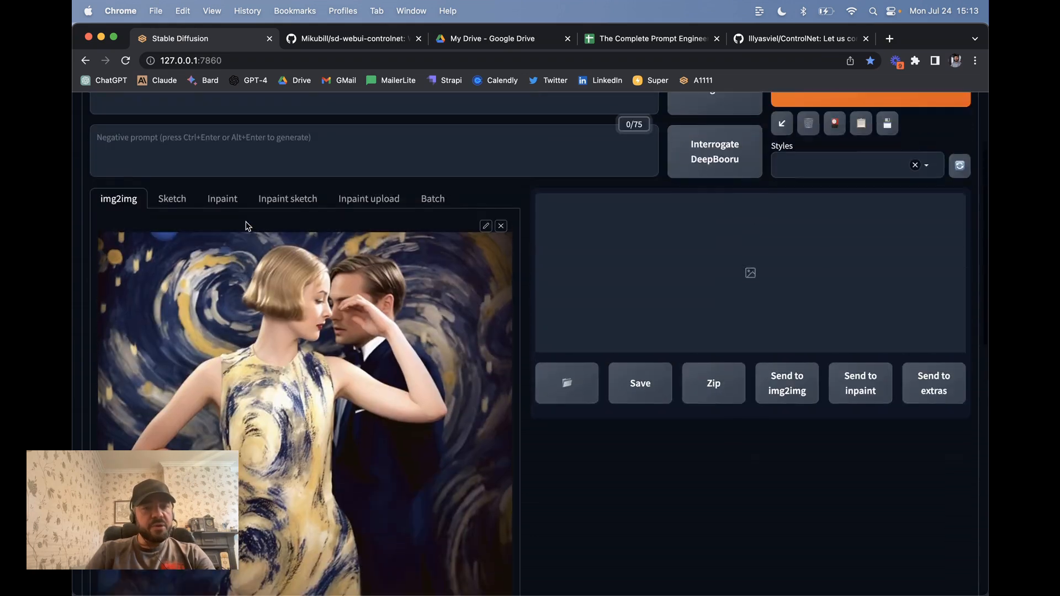
{"action": "scroll", "coordinate": [247, 227], "scroll_direction": "down", "scroll_amount": 6}
{"action": "scroll", "coordinate": [246, 227], "scroll_direction": "down", "scroll_amount": 5}
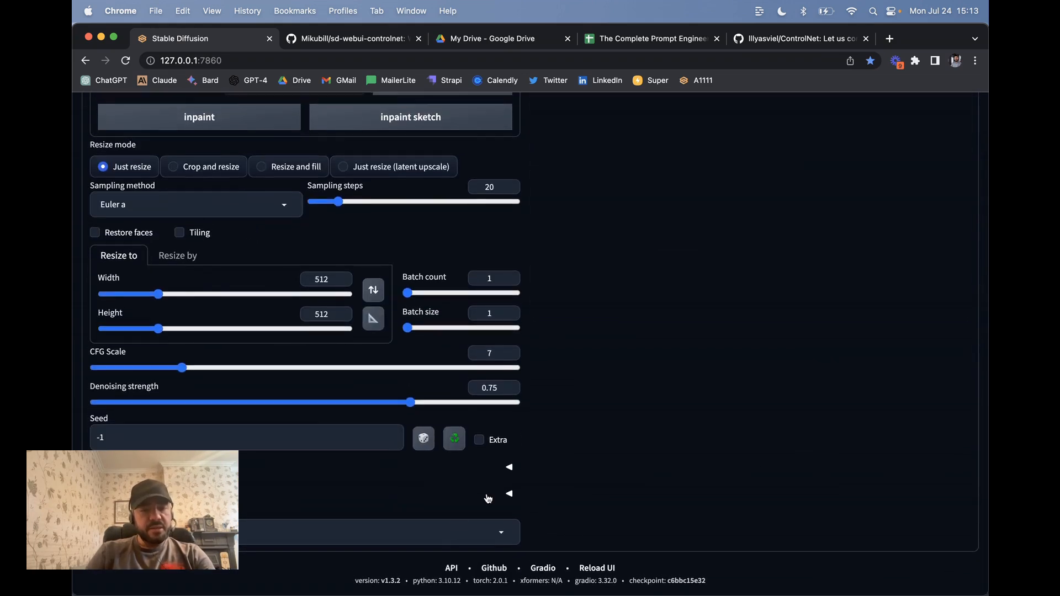
{"action": "left_click", "coordinate": [486, 495]}
Step: Give ControlNet the reference photo and remove the image from the img2img input
{"action": "scroll", "coordinate": [543, 476], "scroll_direction": "down", "scroll_amount": 6}
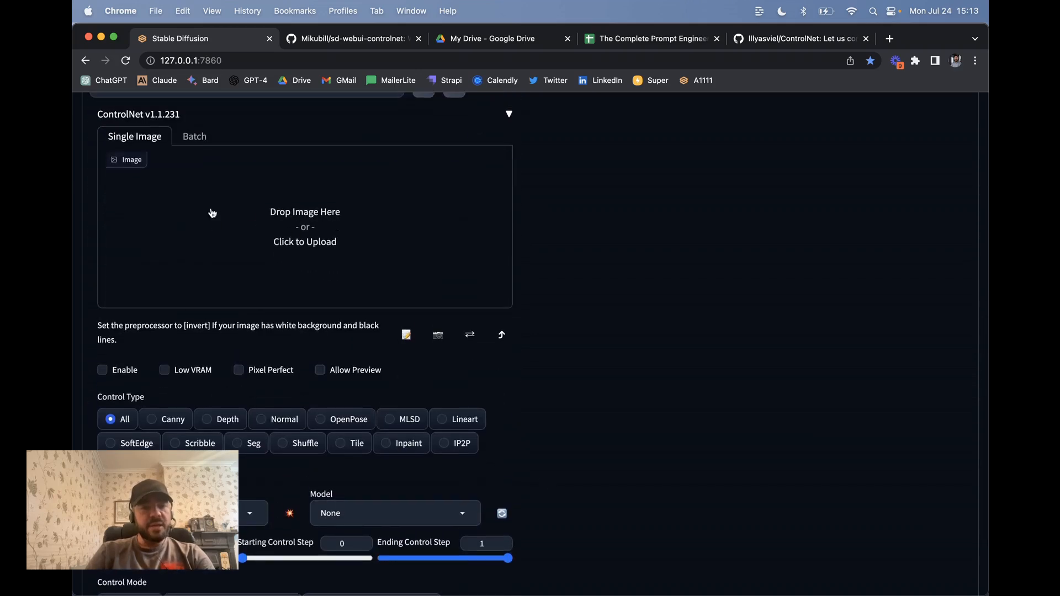
{"action": "left_click", "coordinate": [288, 220]}
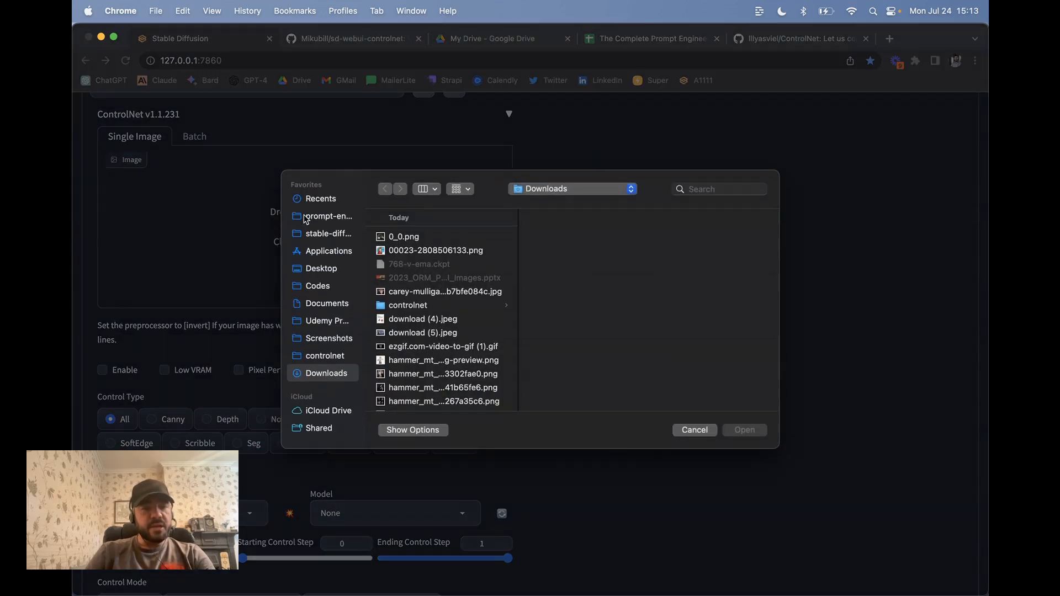
{"action": "left_click", "coordinate": [426, 292]}
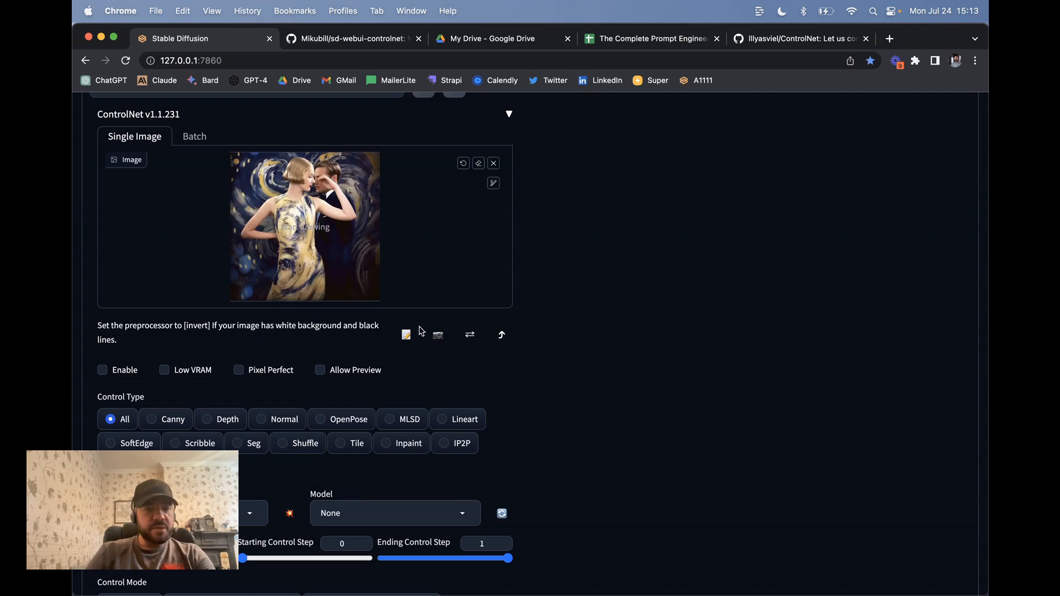
{"action": "scroll", "coordinate": [552, 281], "scroll_direction": "up", "scroll_amount": 20}
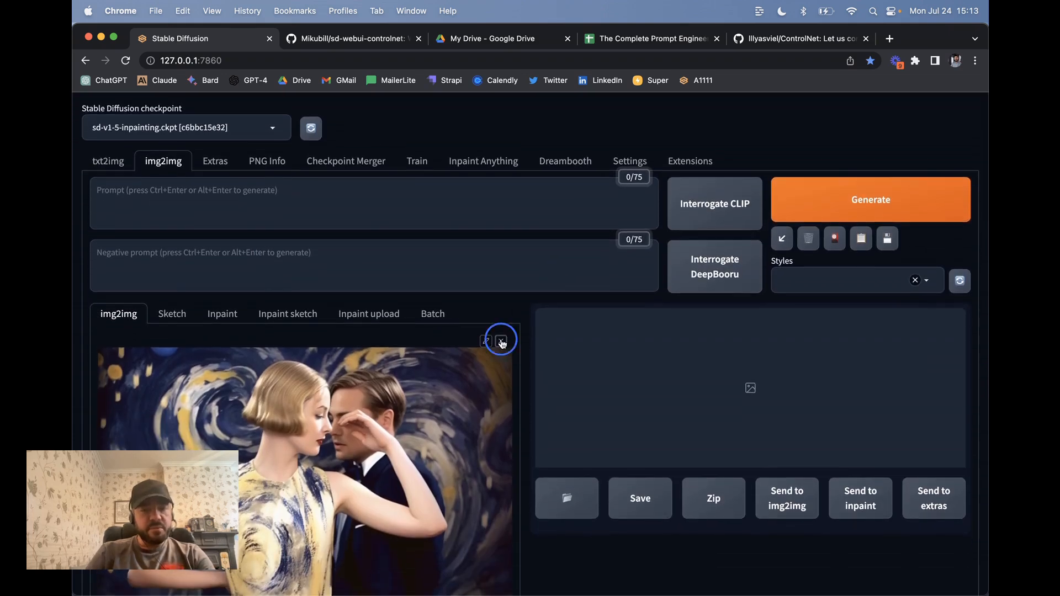
{"action": "left_click", "coordinate": [501, 339]}
{"action": "scroll", "coordinate": [450, 372], "scroll_direction": "down", "scroll_amount": 15}
{"action": "scroll", "coordinate": [302, 242], "scroll_direction": "up", "scroll_amount": 5}
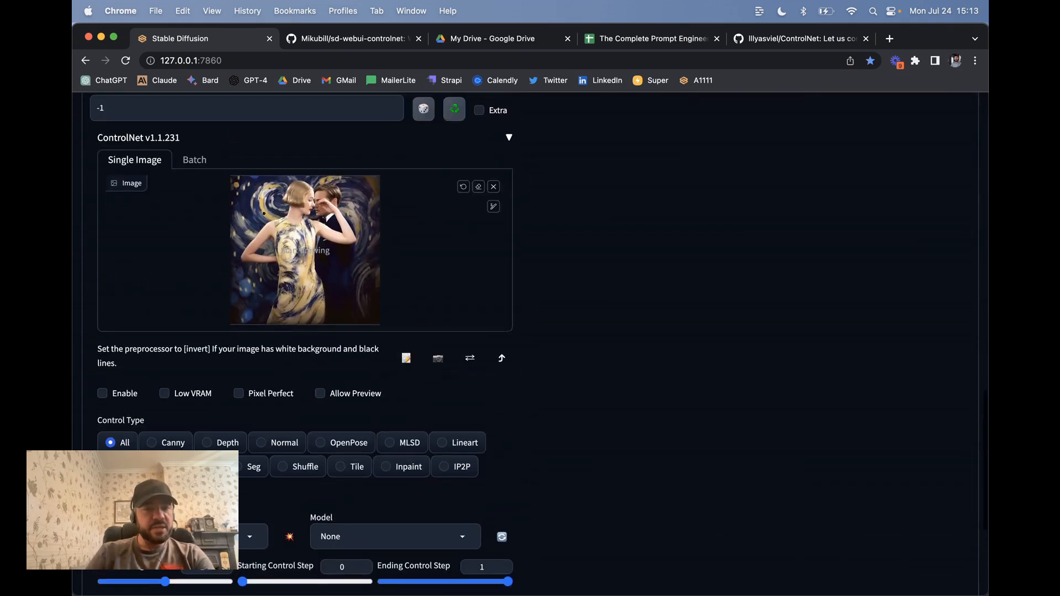
{"action": "scroll", "coordinate": [306, 350], "scroll_direction": "down", "scroll_amount": 4}
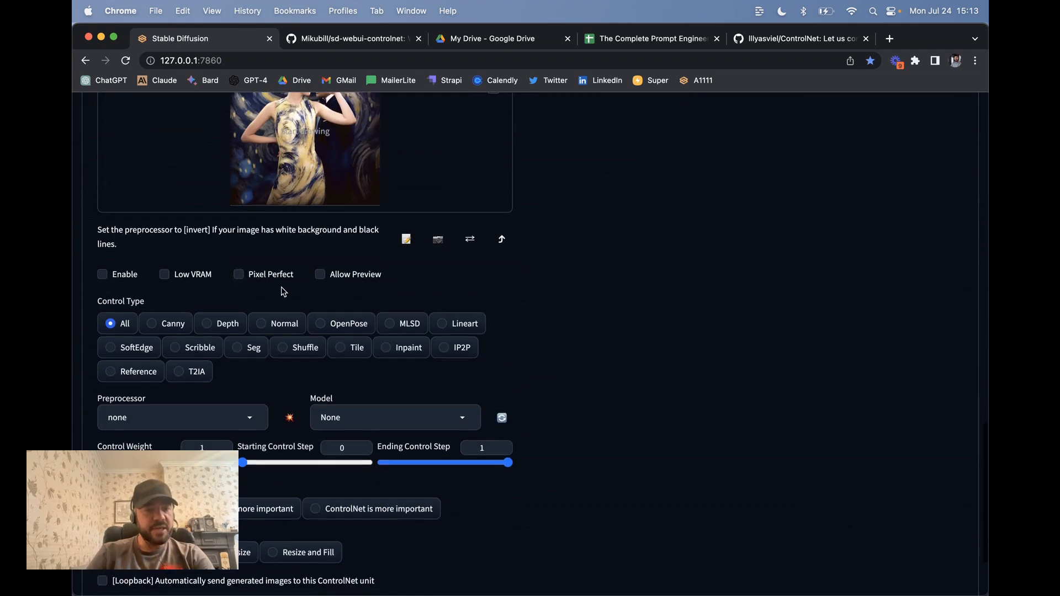
Step: Enable ControlNet with OpenPose, using openpose_full and the control_v11p_sd15_openpose model
{"action": "left_click", "coordinate": [102, 274]}
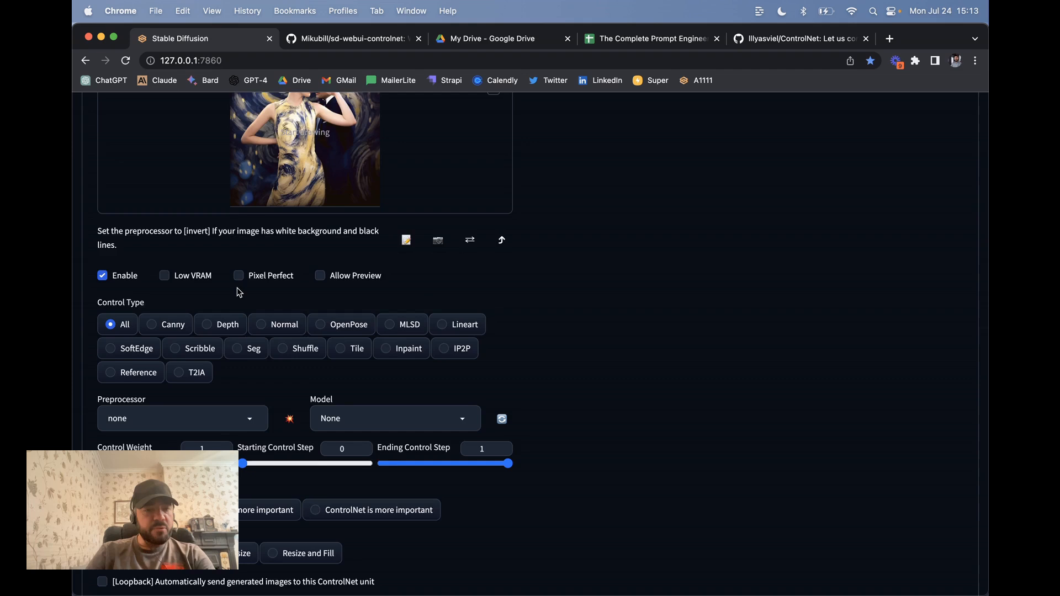
{"action": "scroll", "coordinate": [237, 289], "scroll_direction": "down", "scroll_amount": 4}
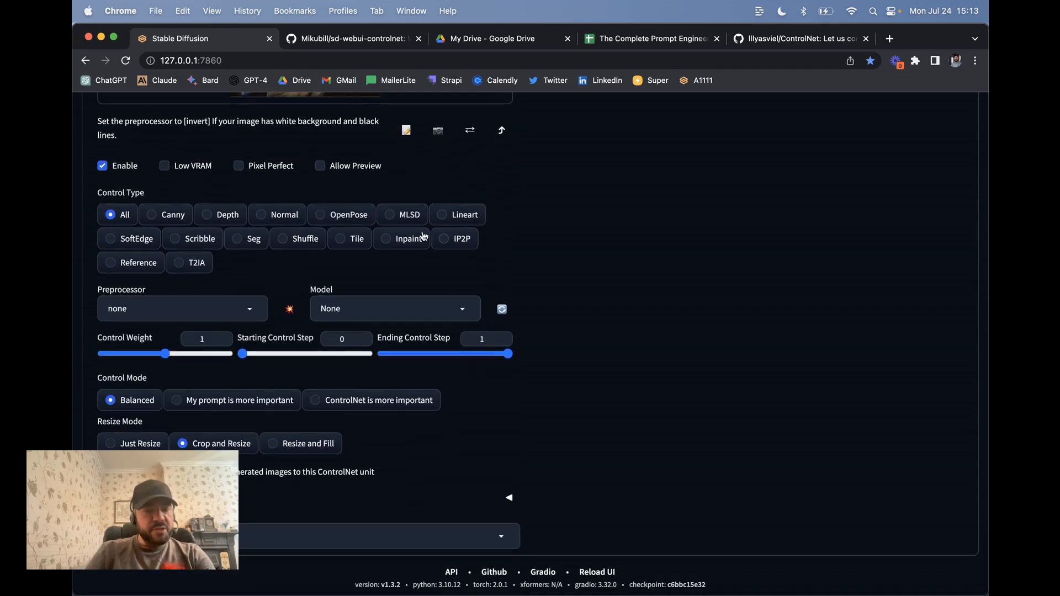
{"action": "left_click", "coordinate": [335, 221]}
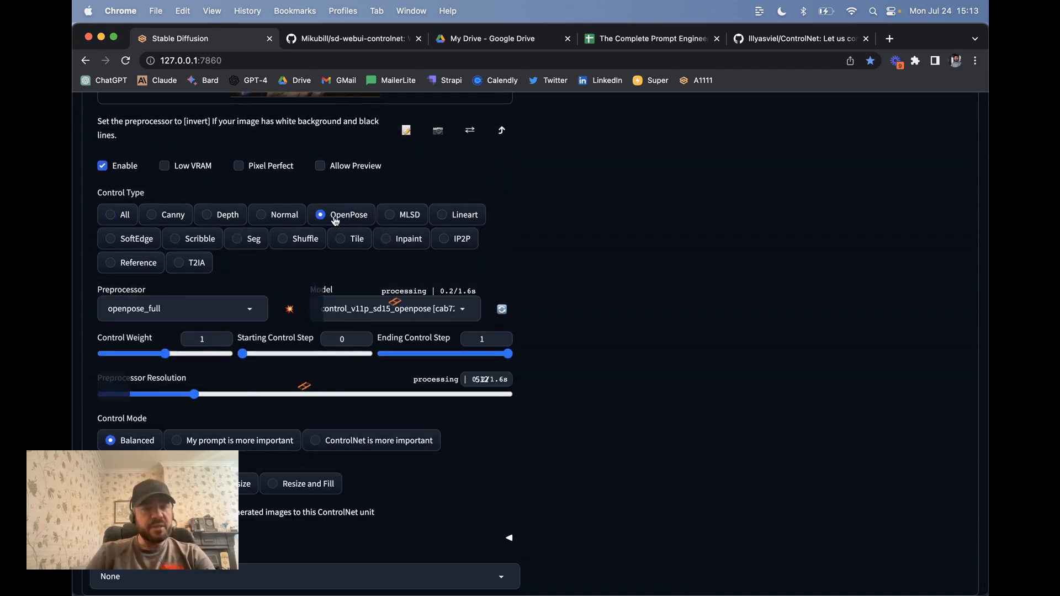
{"action": "scroll", "coordinate": [282, 293], "scroll_direction": "down", "scroll_amount": 2}
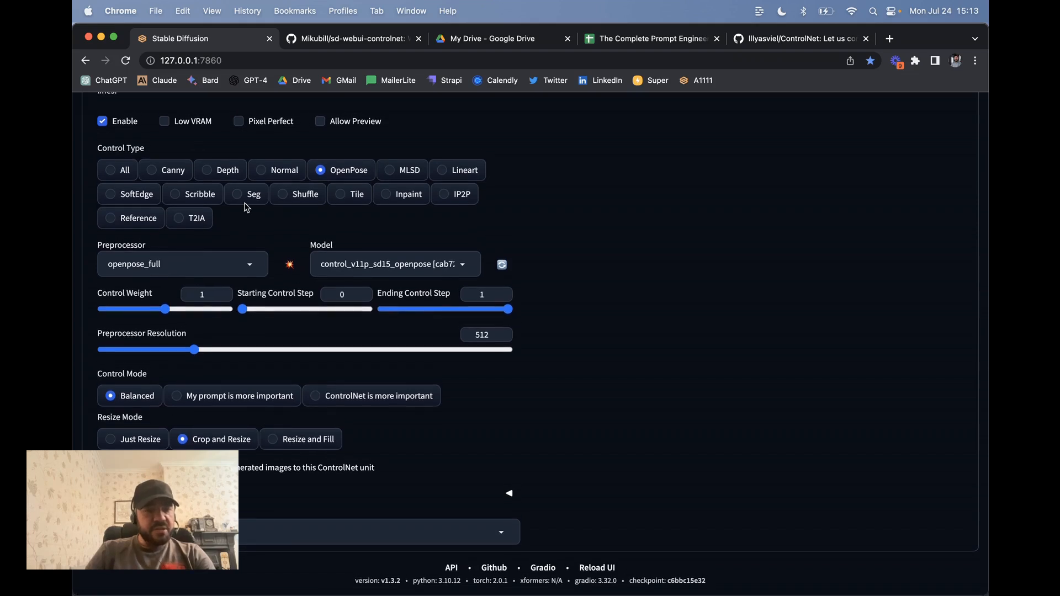
{"action": "left_click", "coordinate": [177, 270]}
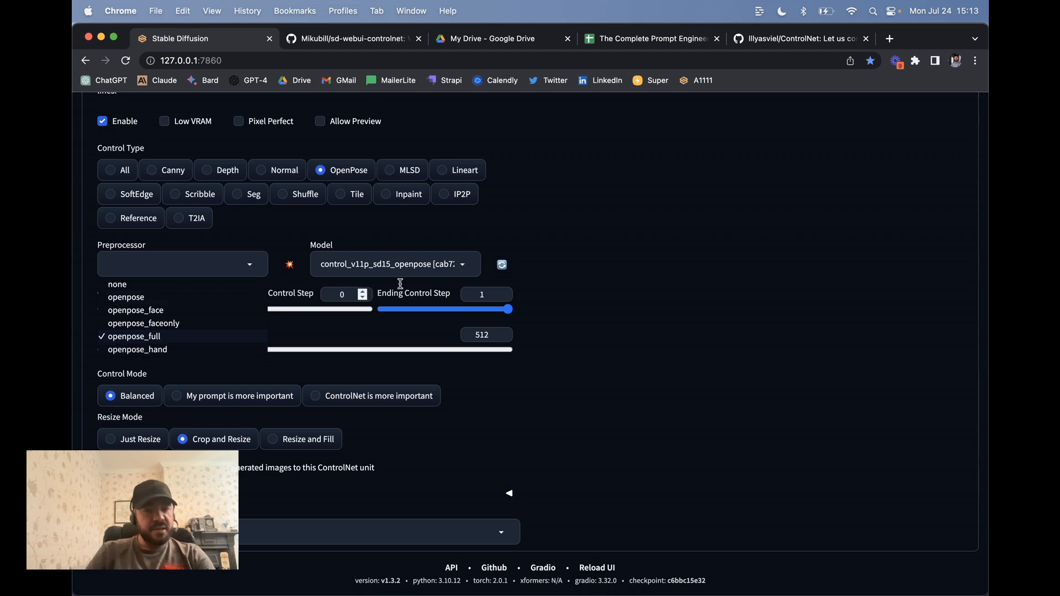
{"action": "left_click", "coordinate": [551, 246]}
{"action": "left_click", "coordinate": [355, 263]}
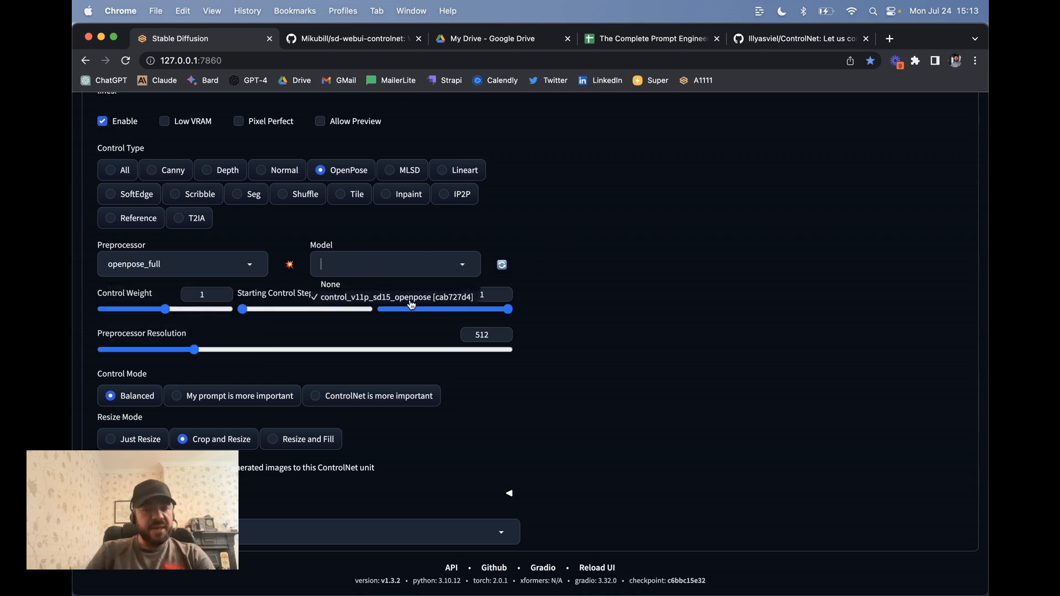
{"action": "left_click", "coordinate": [451, 295]}
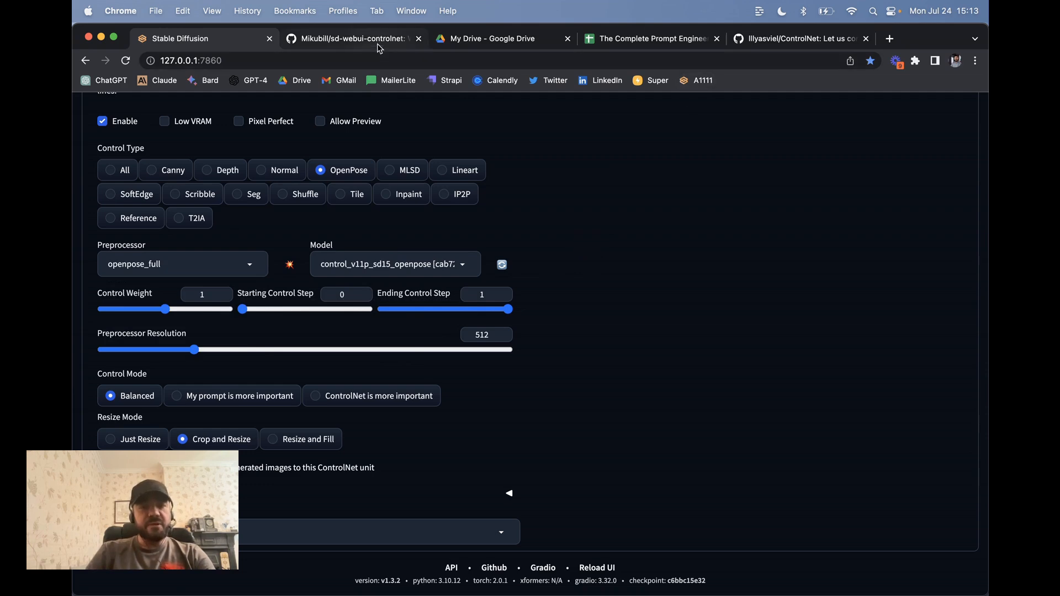
{"action": "left_click", "coordinate": [354, 39]}
Step: Search the README for 'model' and follow the Download Models link to Hugging Face ControlNet-v1-1
{"action": "scroll", "coordinate": [177, 318], "scroll_direction": "down", "scroll_amount": 10}
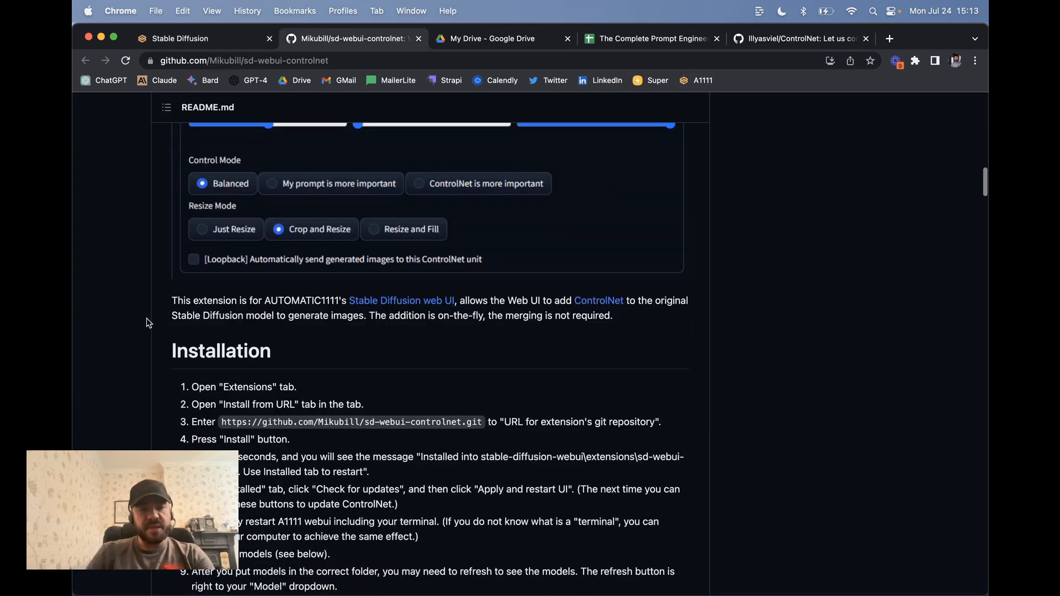
{"action": "key", "text": "super+f"}
{"action": "type", "text": "model"}
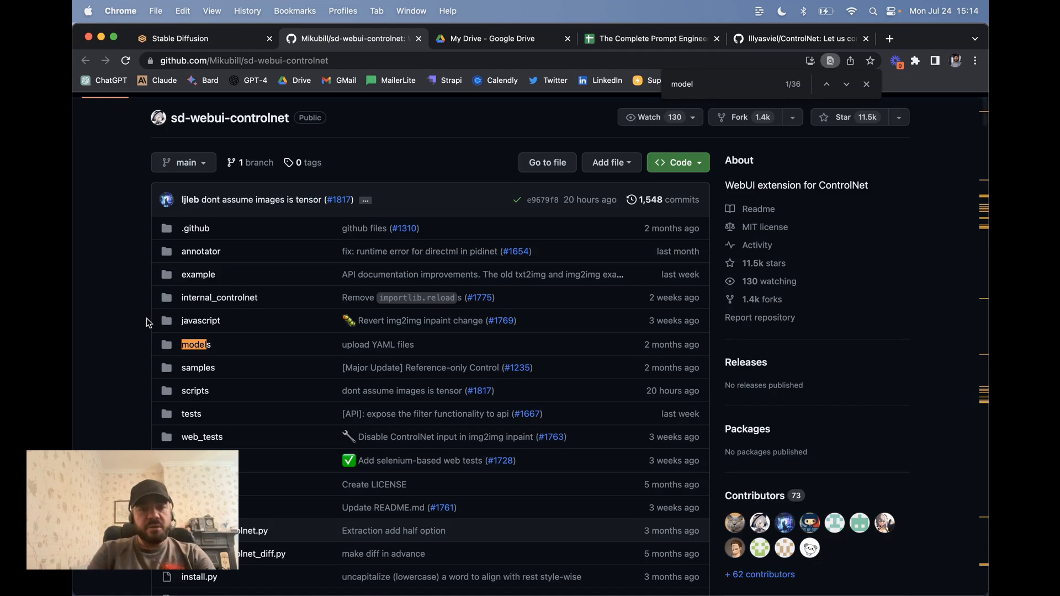
{"action": "scroll", "coordinate": [621, 389], "scroll_direction": "down", "scroll_amount": 7}
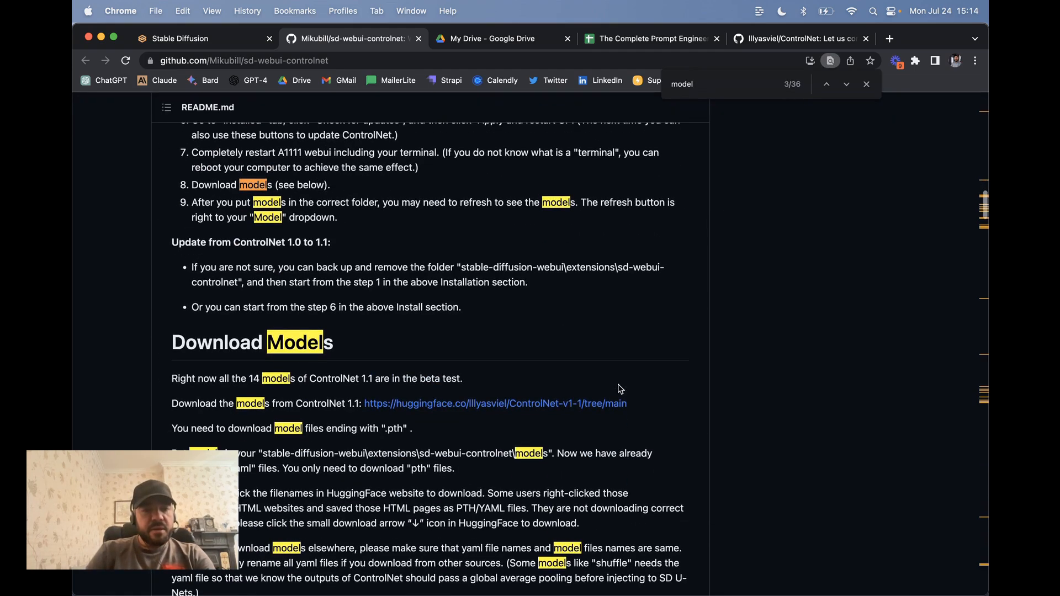
{"action": "scroll", "coordinate": [278, 186], "scroll_direction": "down", "scroll_amount": 4}
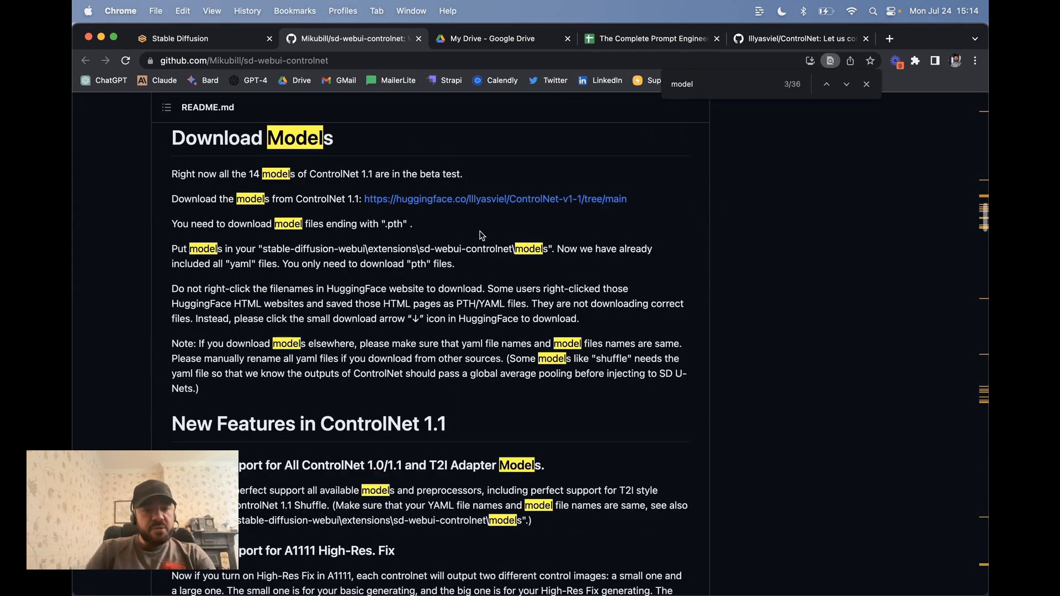
{"action": "left_click", "coordinate": [454, 201]}
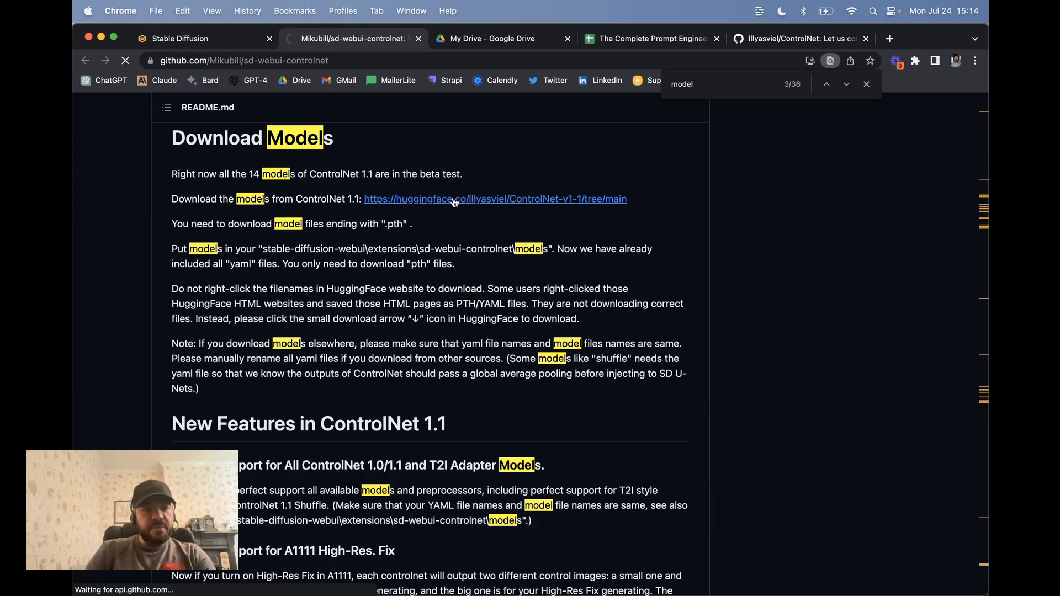
Step: Scroll through the ControlNet-v1-1 .pth checkpoints and .yaml configs on Hugging Face
{"action": "scroll", "coordinate": [497, 320], "scroll_direction": "down", "scroll_amount": 5}
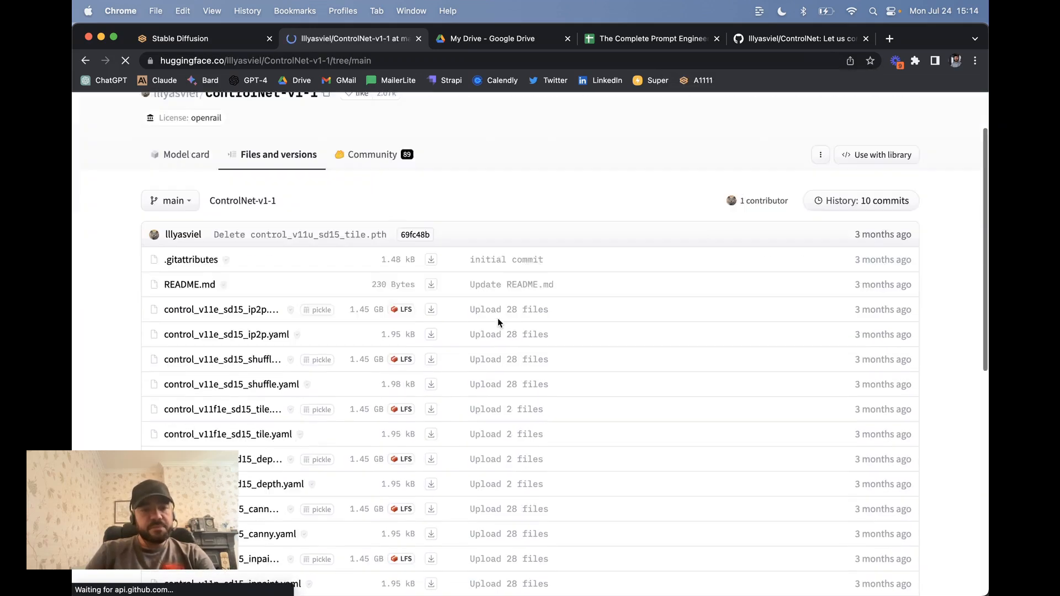
{"action": "scroll", "coordinate": [271, 277], "scroll_direction": "down", "scroll_amount": 3}
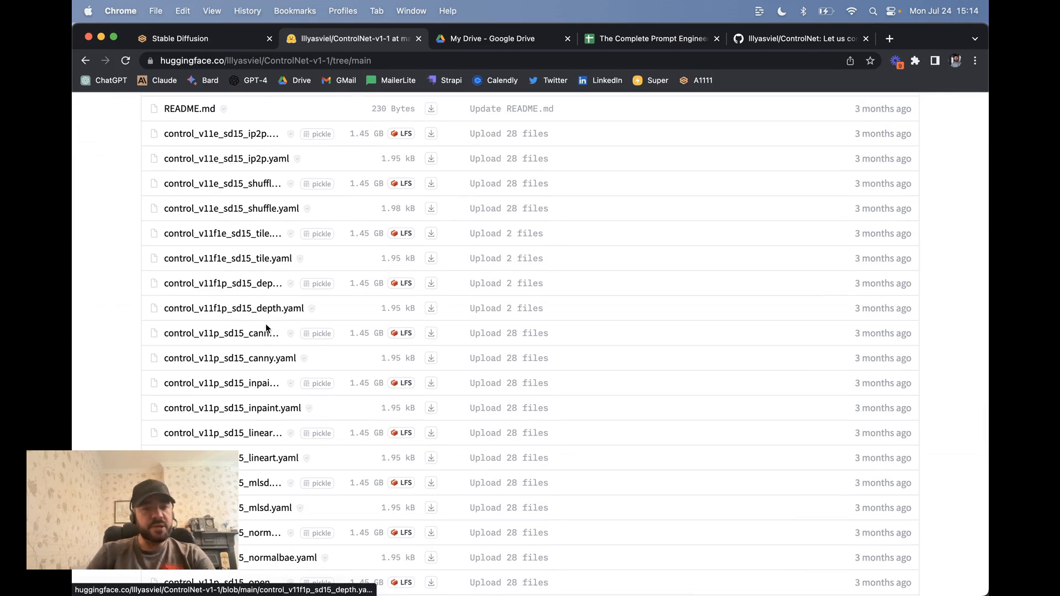
{"action": "scroll", "coordinate": [266, 324], "scroll_direction": "down", "scroll_amount": 3}
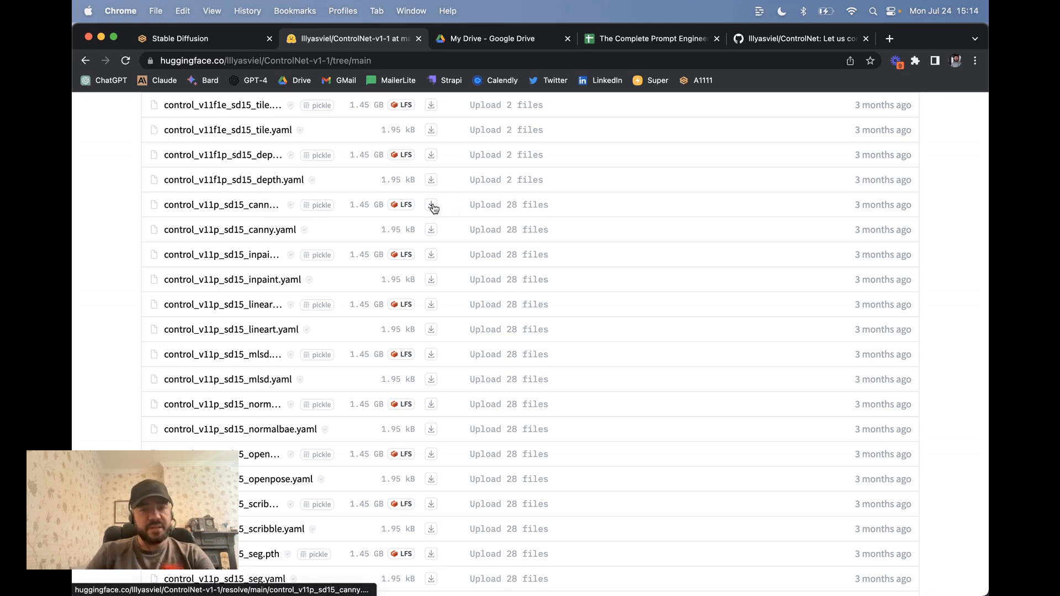
Step: Inspect stable-diffusion-webui > extensions > sd-webui-controlnet > models in Finder, then close it
{"action": "mouse_move", "coordinate": [337, 594]}
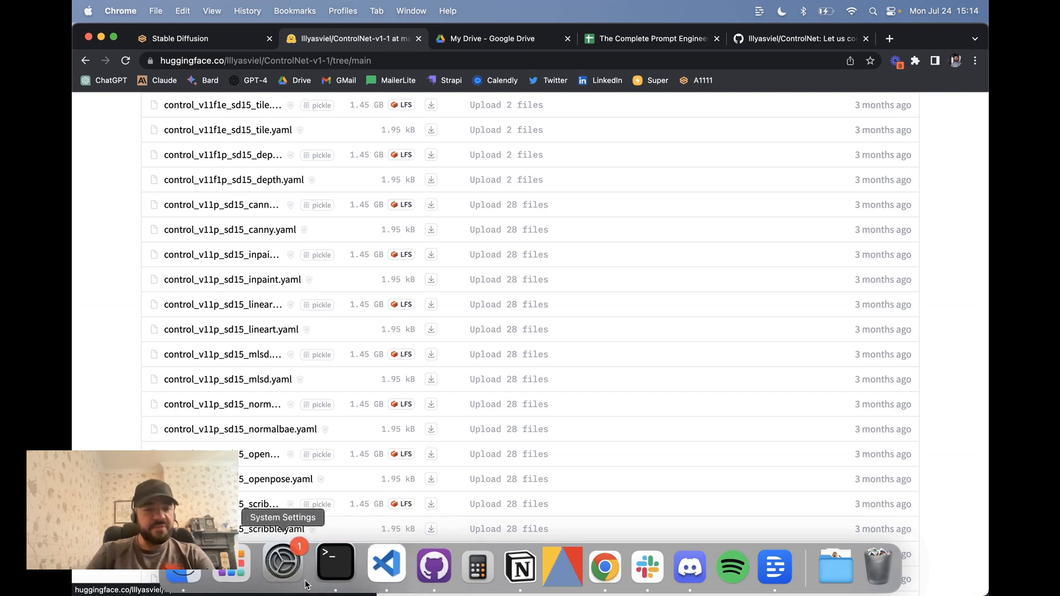
{"action": "left_click", "coordinate": [193, 575]}
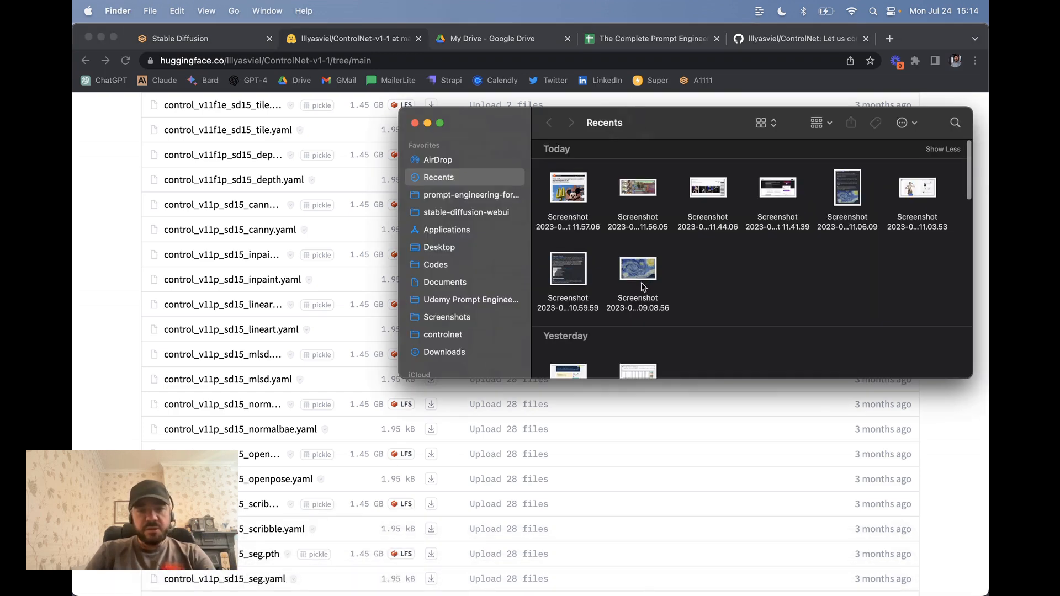
{"action": "left_click", "coordinate": [484, 212]}
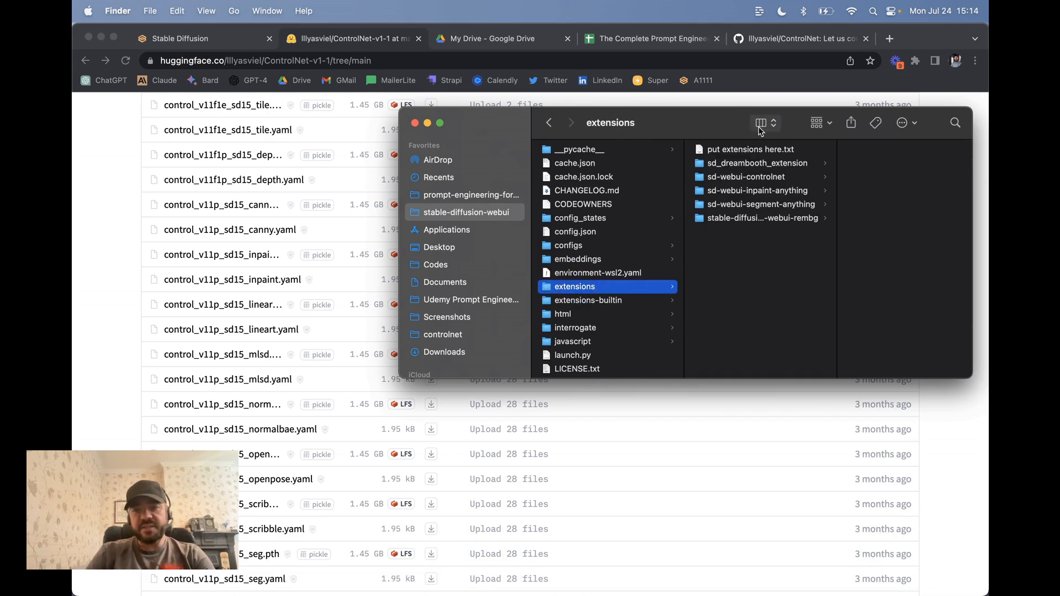
{"action": "left_click", "coordinate": [760, 177]}
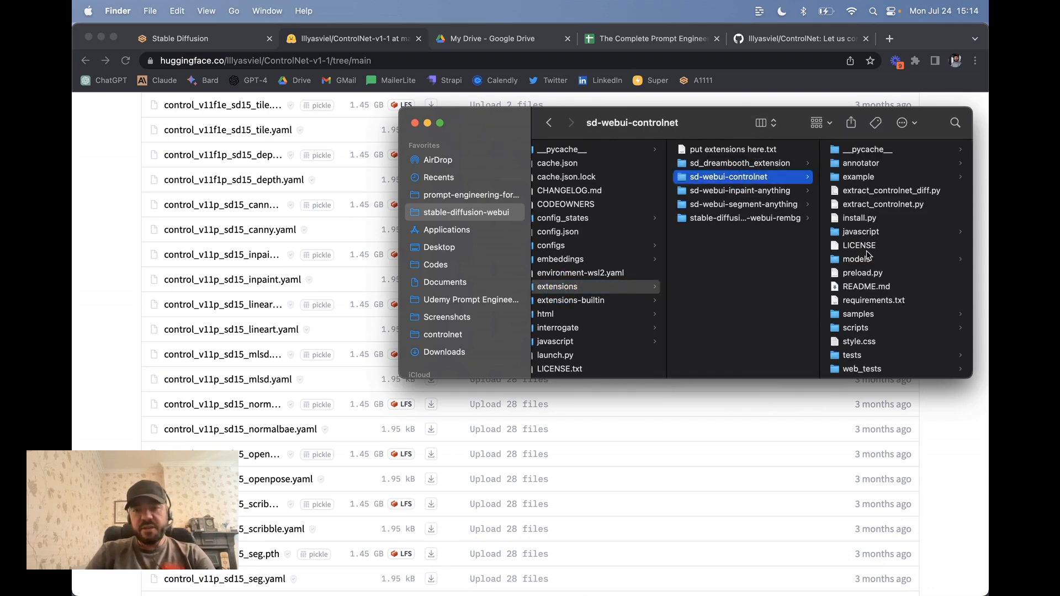
{"action": "left_click", "coordinate": [868, 258]}
{"action": "scroll", "coordinate": [882, 254], "scroll_direction": "down", "scroll_amount": 10}
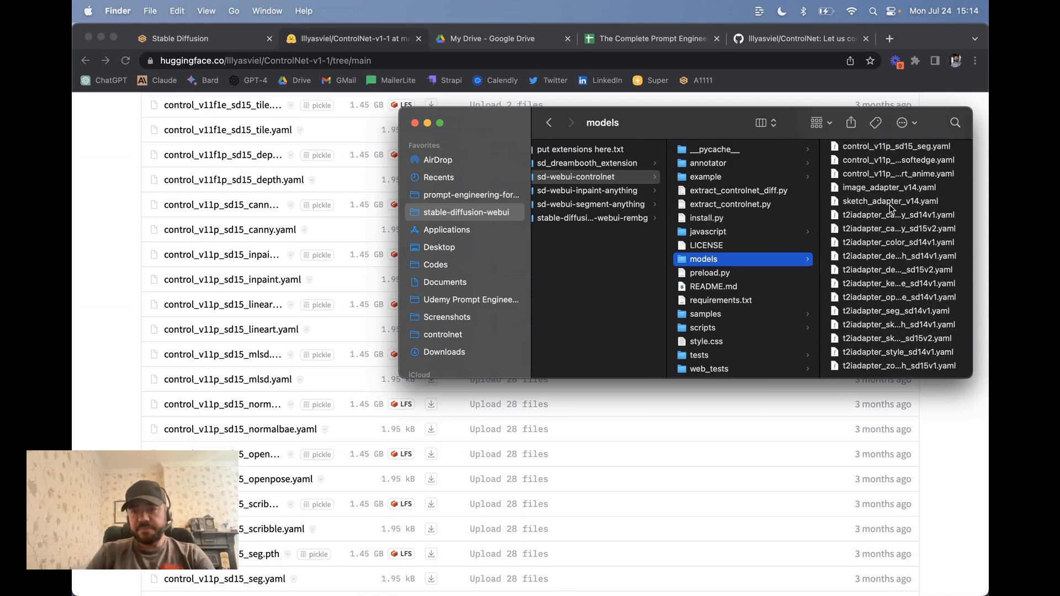
{"action": "scroll", "coordinate": [892, 209], "scroll_direction": "up", "scroll_amount": 10}
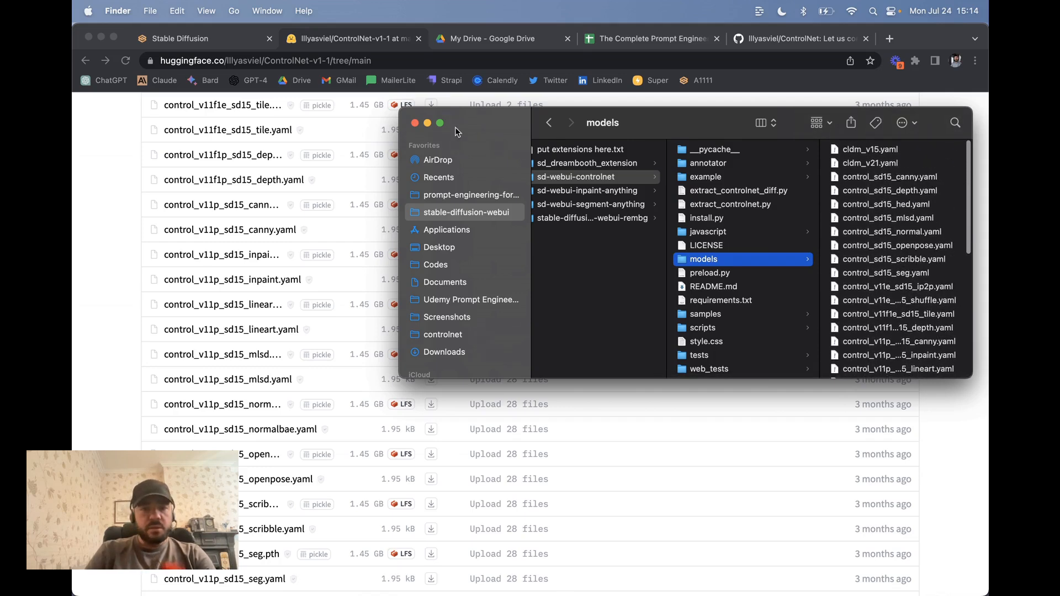
{"action": "left_click", "coordinate": [415, 123]}
{"action": "left_click", "coordinate": [234, 43]}
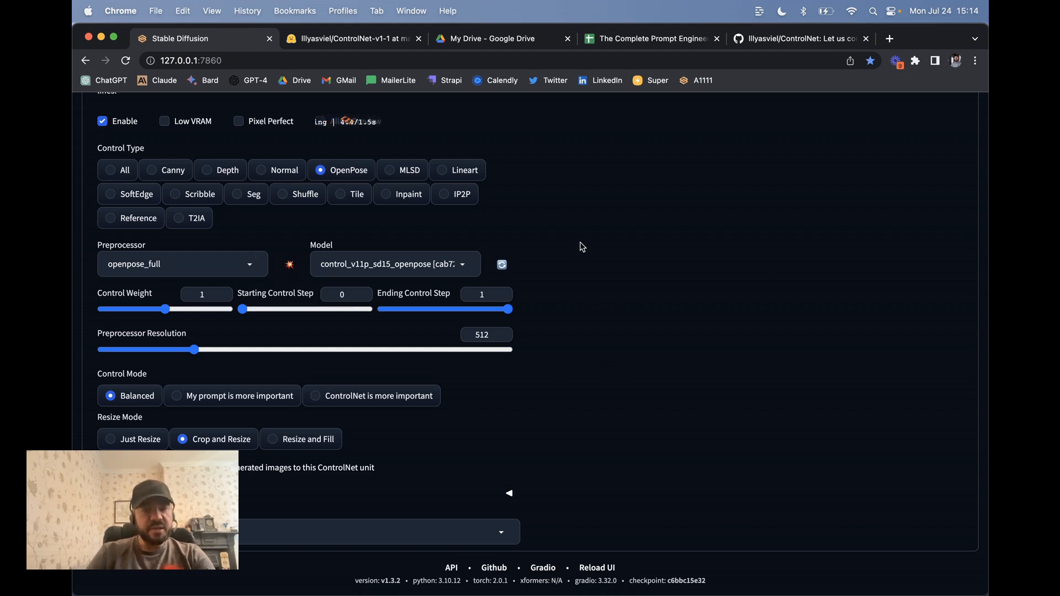
{"action": "scroll", "coordinate": [581, 247], "scroll_direction": "up", "scroll_amount": 5}
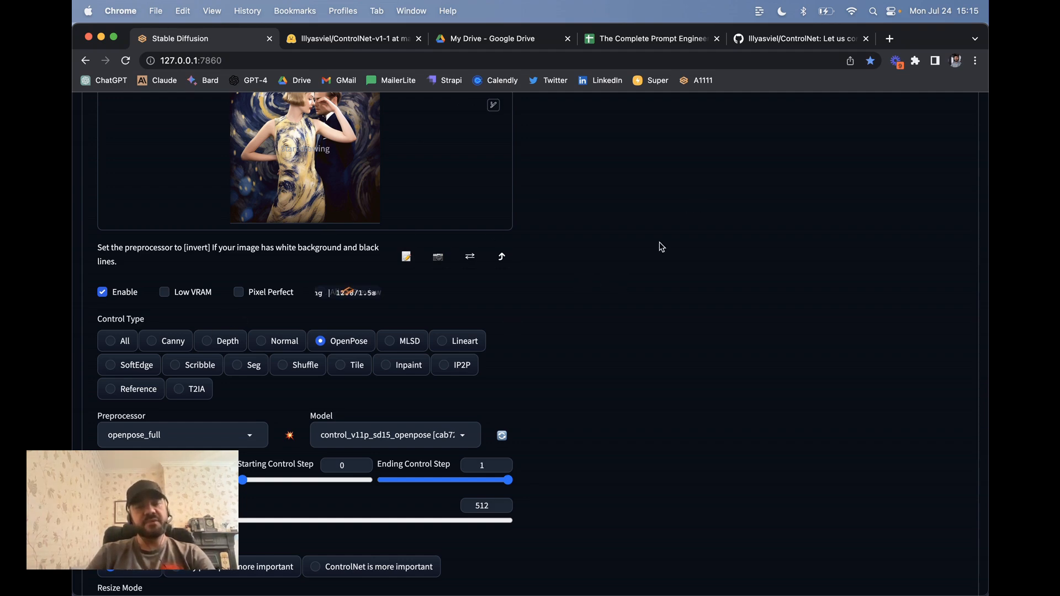
{"action": "scroll", "coordinate": [659, 243], "scroll_direction": "up", "scroll_amount": 20}
{"action": "scroll", "coordinate": [661, 247], "scroll_direction": "down", "scroll_amount": 20}
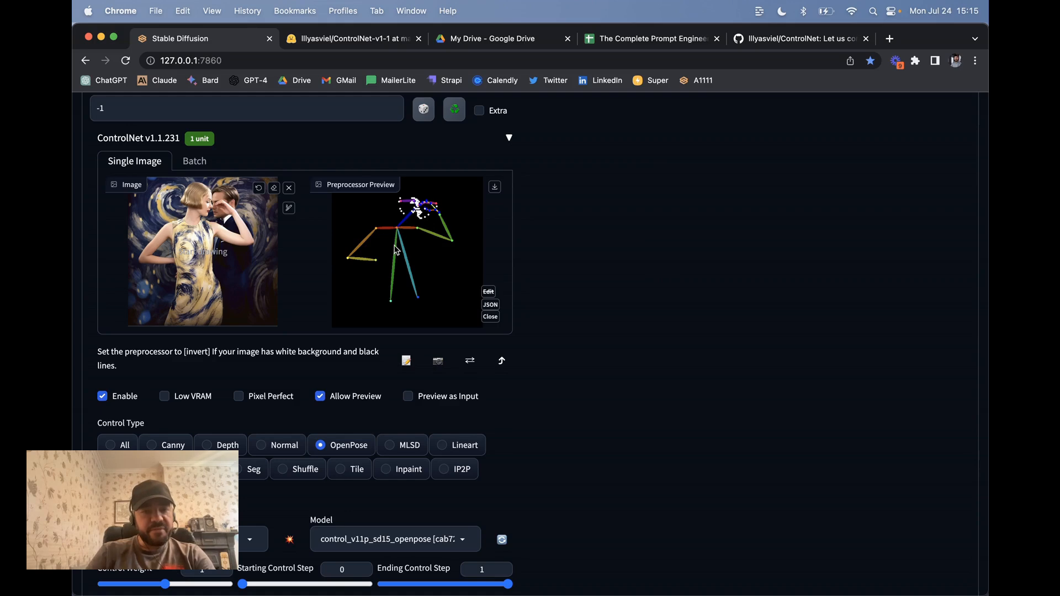
{"action": "scroll", "coordinate": [584, 293], "scroll_direction": "down", "scroll_amount": 4}
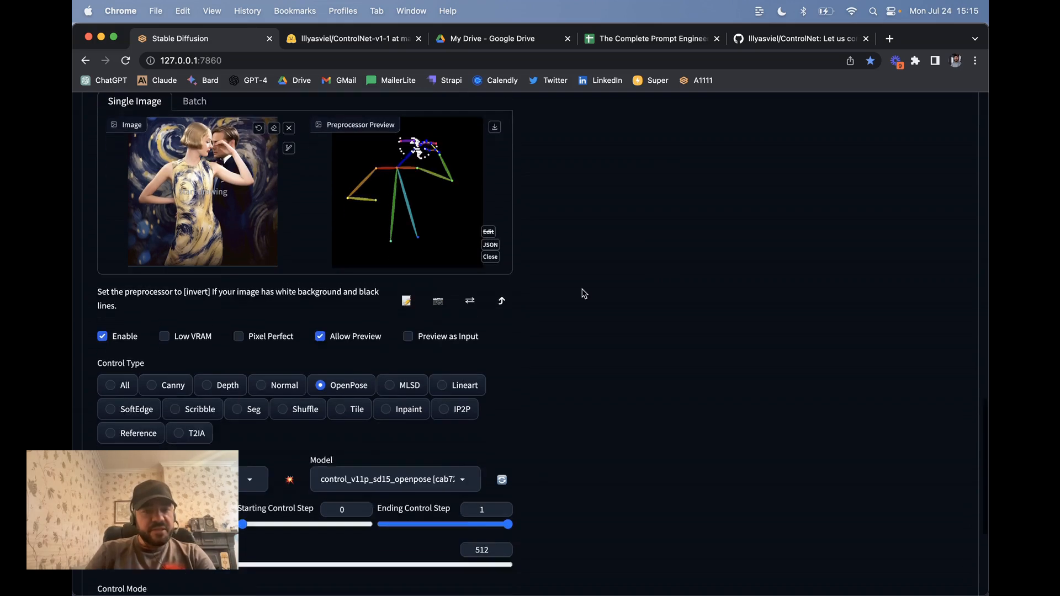
{"action": "scroll", "coordinate": [584, 294], "scroll_direction": "down", "scroll_amount": 2}
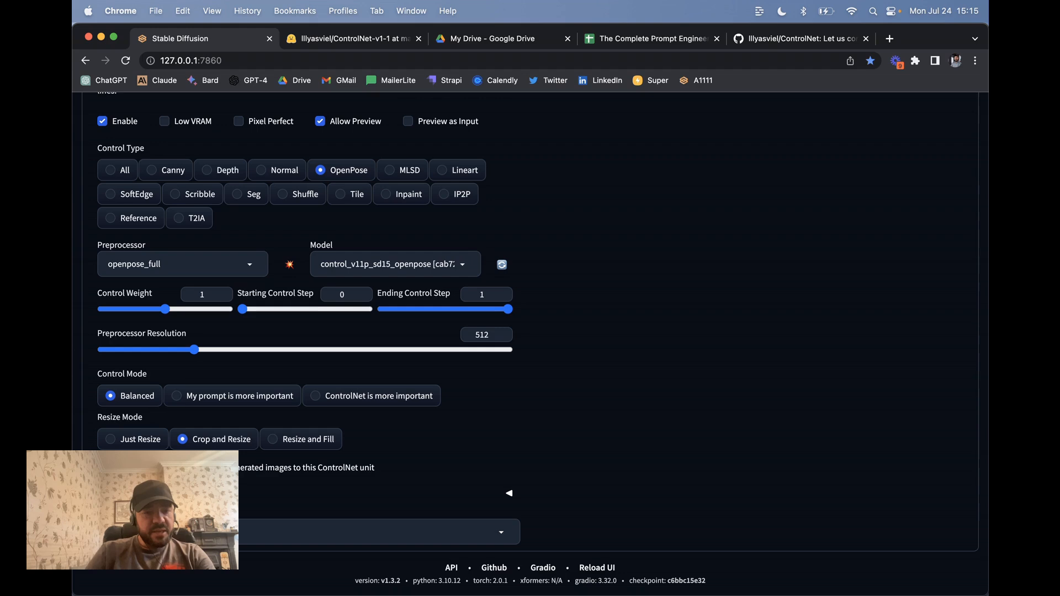
{"action": "scroll", "coordinate": [326, 290], "scroll_direction": "up", "scroll_amount": 4}
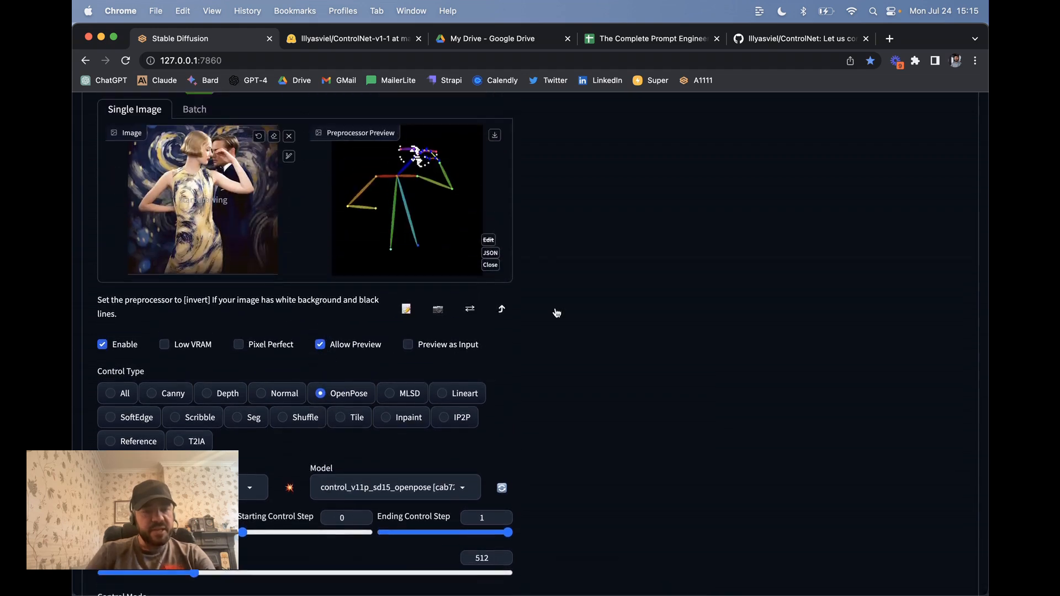
{"action": "scroll", "coordinate": [613, 314], "scroll_direction": "up", "scroll_amount": 15}
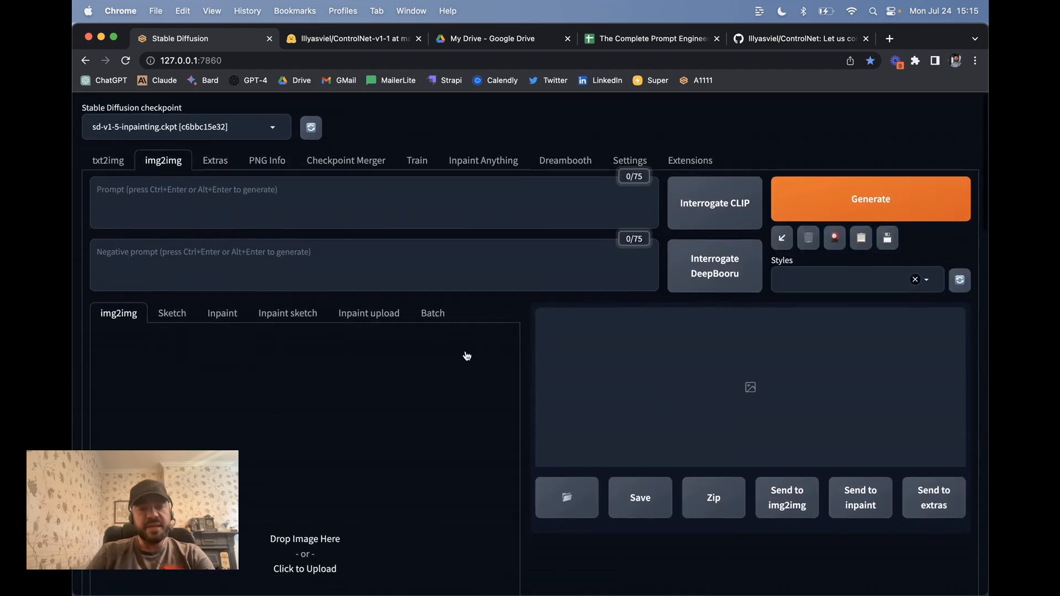
Step: Generate in img2img with the prompt 'the mona lisa', which fails with an AttributeError
{"action": "scroll", "coordinate": [467, 356], "scroll_direction": "down", "scroll_amount": 2}
{"action": "scroll", "coordinate": [615, 310], "scroll_direction": "up", "scroll_amount": 2}
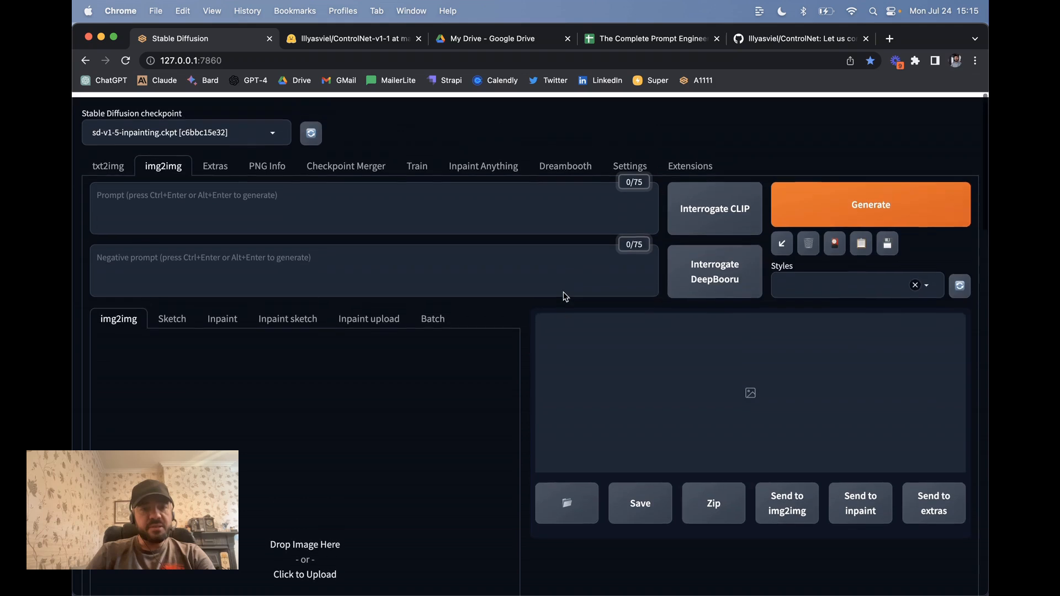
{"action": "left_click", "coordinate": [169, 203]}
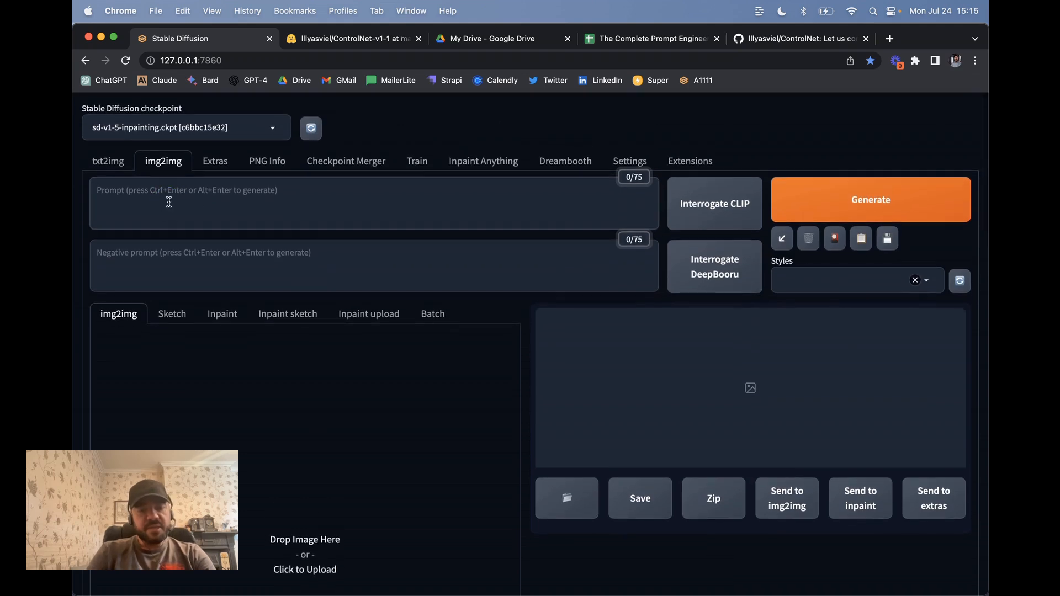
{"action": "type", "text": "the mona"}
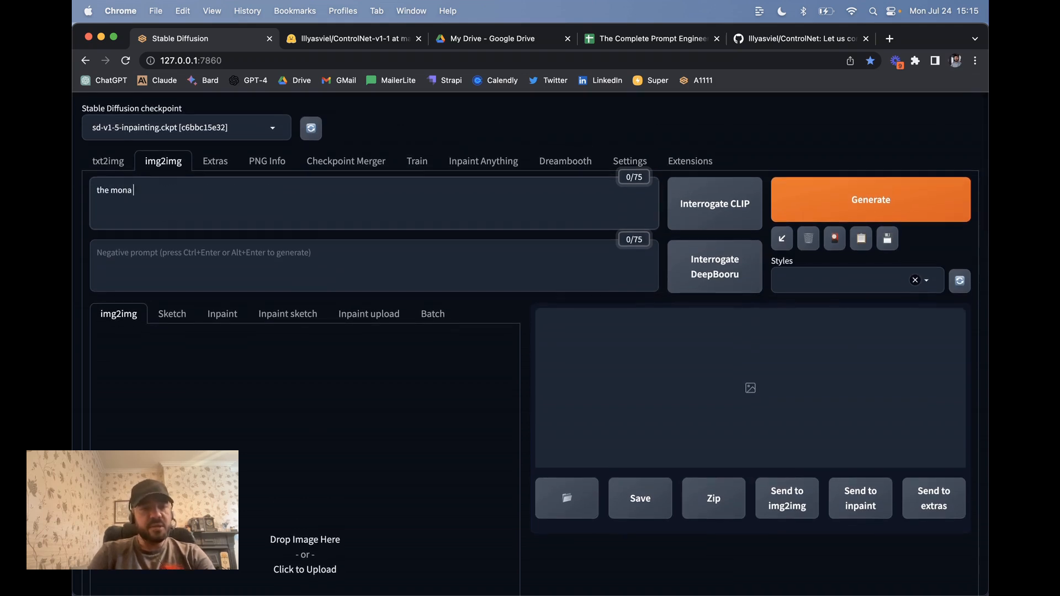
{"action": "type", "text": " lisa"}
{"action": "key", "text": "ctrl+Return"}
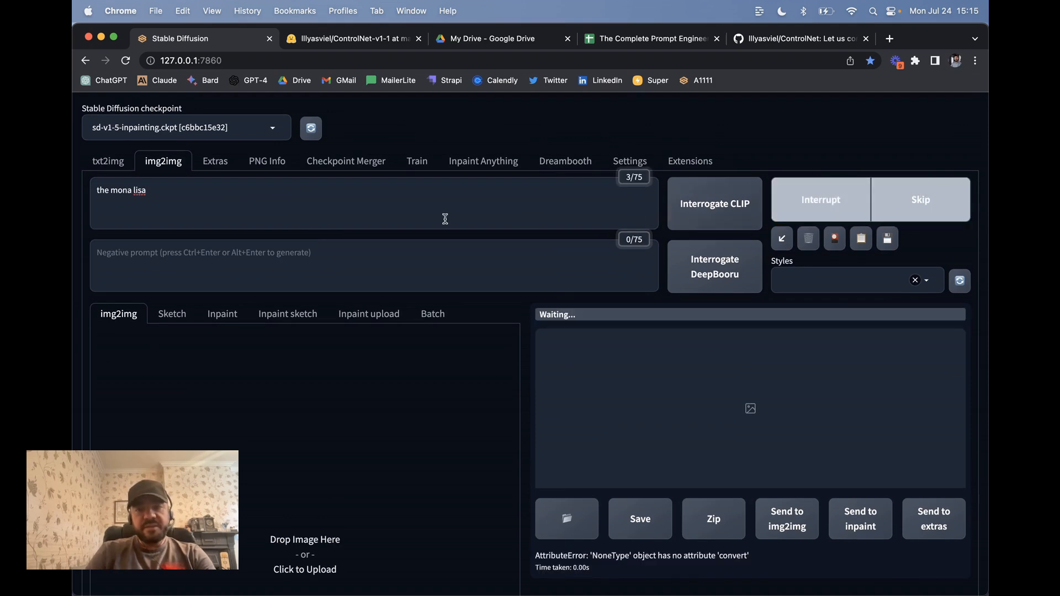
{"action": "scroll", "coordinate": [705, 407], "scroll_direction": "down", "scroll_amount": 3}
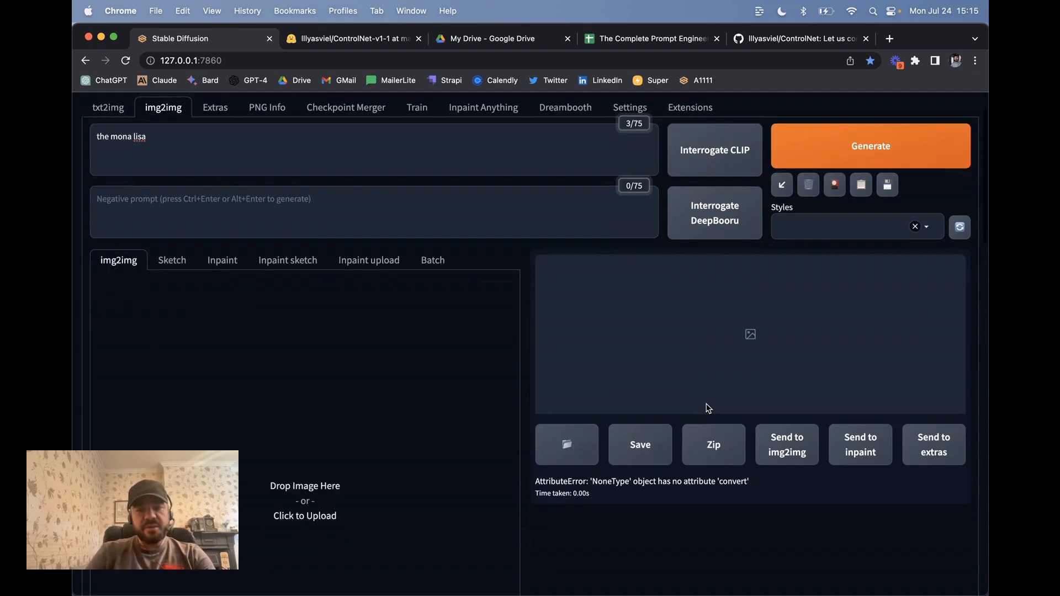
{"action": "scroll", "coordinate": [443, 368], "scroll_direction": "up", "scroll_amount": 5}
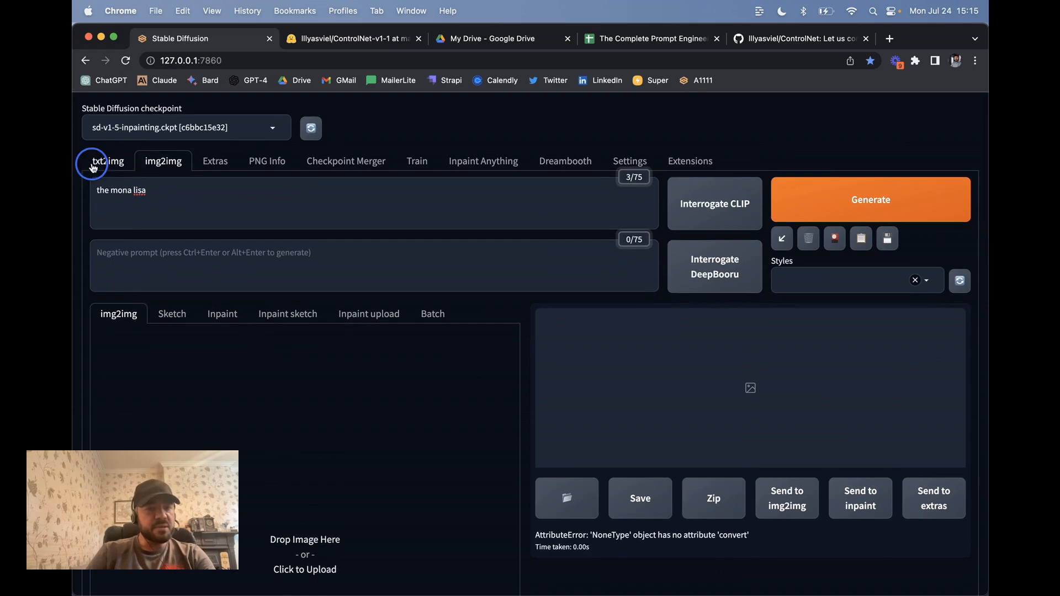
{"action": "left_click", "coordinate": [90, 163]}
Step: Expand txt2img's ControlNet and load the dancing-couple image as its reference
{"action": "scroll", "coordinate": [356, 362], "scroll_direction": "down", "scroll_amount": 3}
{"action": "scroll", "coordinate": [356, 363], "scroll_direction": "up", "scroll_amount": 2}
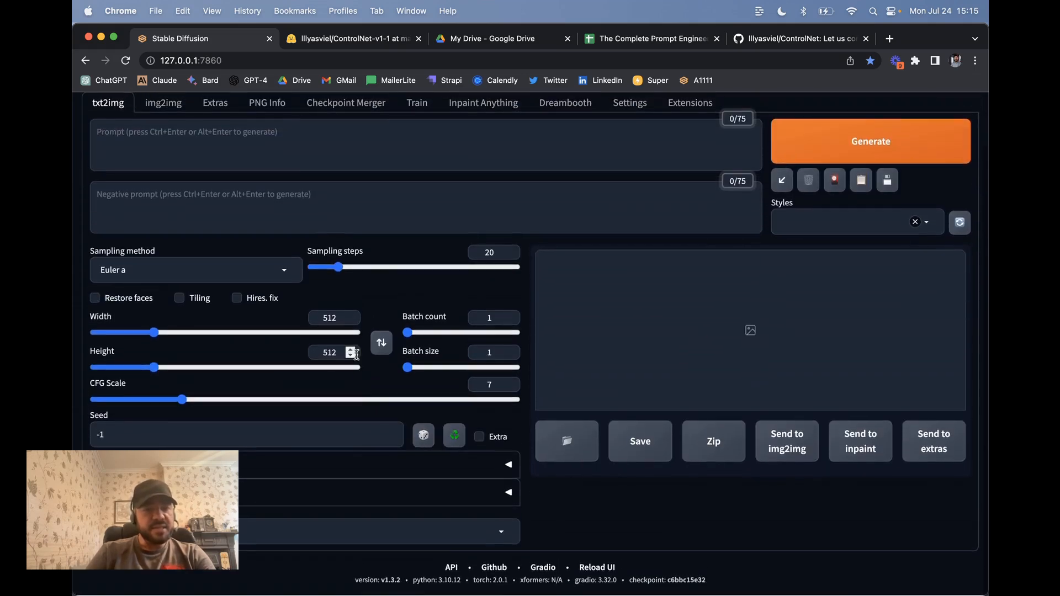
{"action": "left_click", "coordinate": [436, 470]}
{"action": "scroll", "coordinate": [436, 480], "scroll_direction": "down", "scroll_amount": 8}
{"action": "scroll", "coordinate": [436, 489], "scroll_direction": "down", "scroll_amount": 5}
{"action": "scroll", "coordinate": [277, 175], "scroll_direction": "up", "scroll_amount": 3}
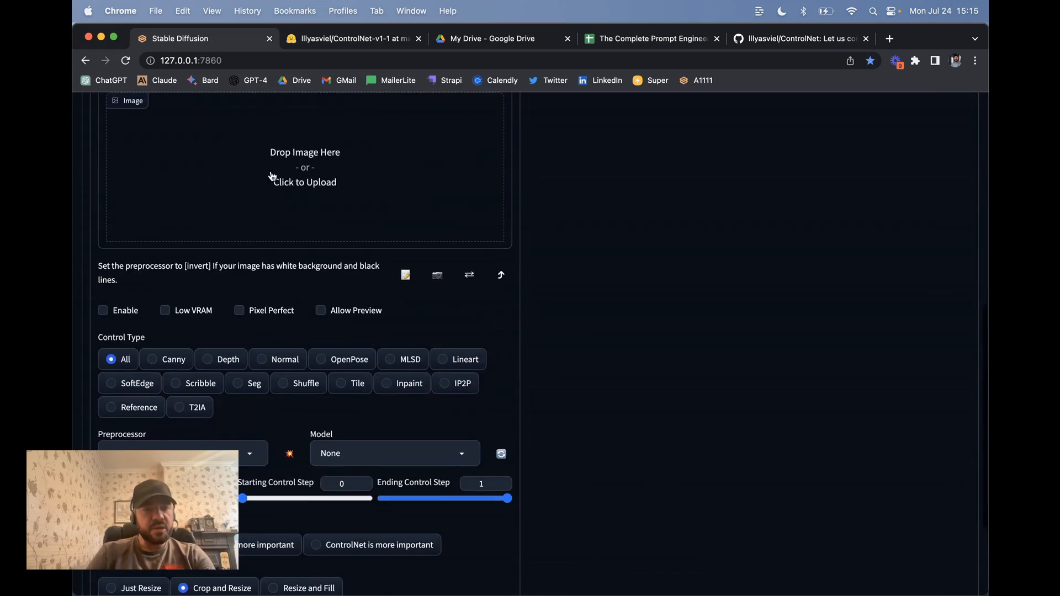
{"action": "left_click", "coordinate": [277, 165]}
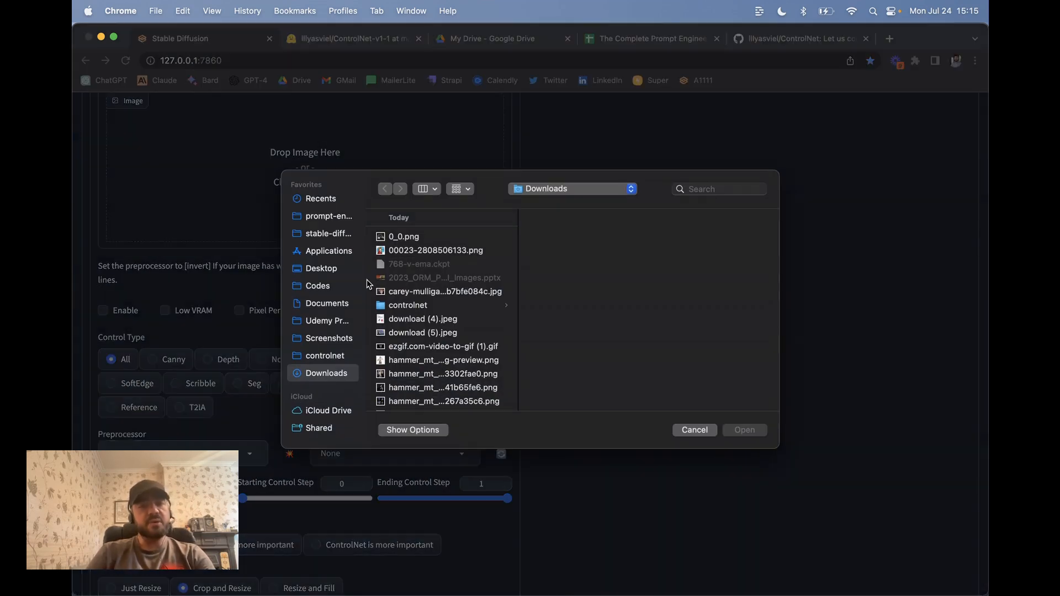
{"action": "left_click", "coordinate": [420, 334]}
{"action": "key", "text": "Down"}
{"action": "key", "text": "Down"}
{"action": "key", "text": "Down"}
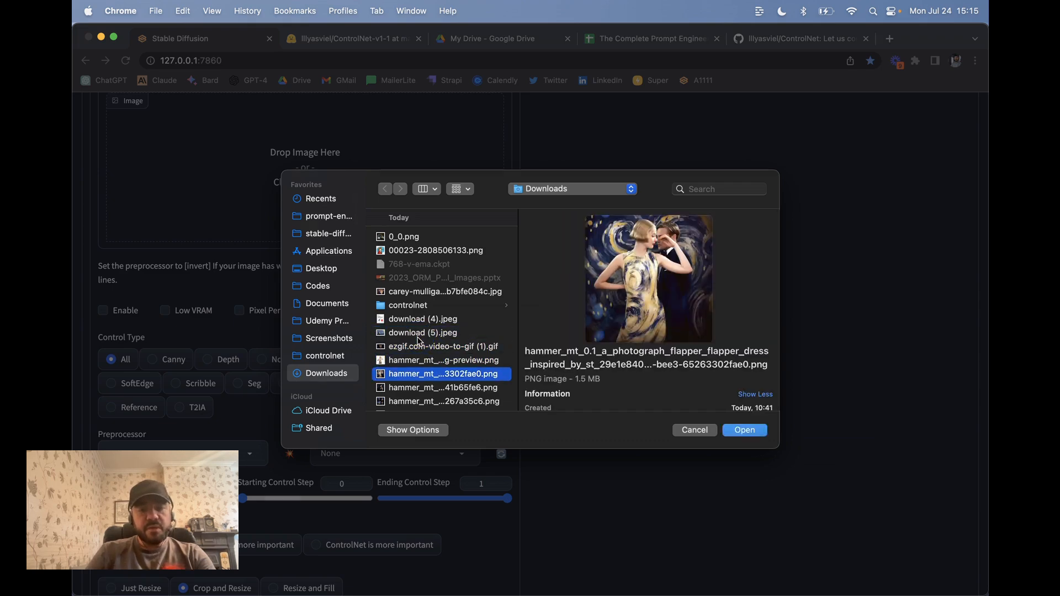
{"action": "key", "text": "Return"}
Step: Replace the reference with the photo of the woman alone
{"action": "scroll", "coordinate": [375, 298], "scroll_direction": "up", "scroll_amount": 3}
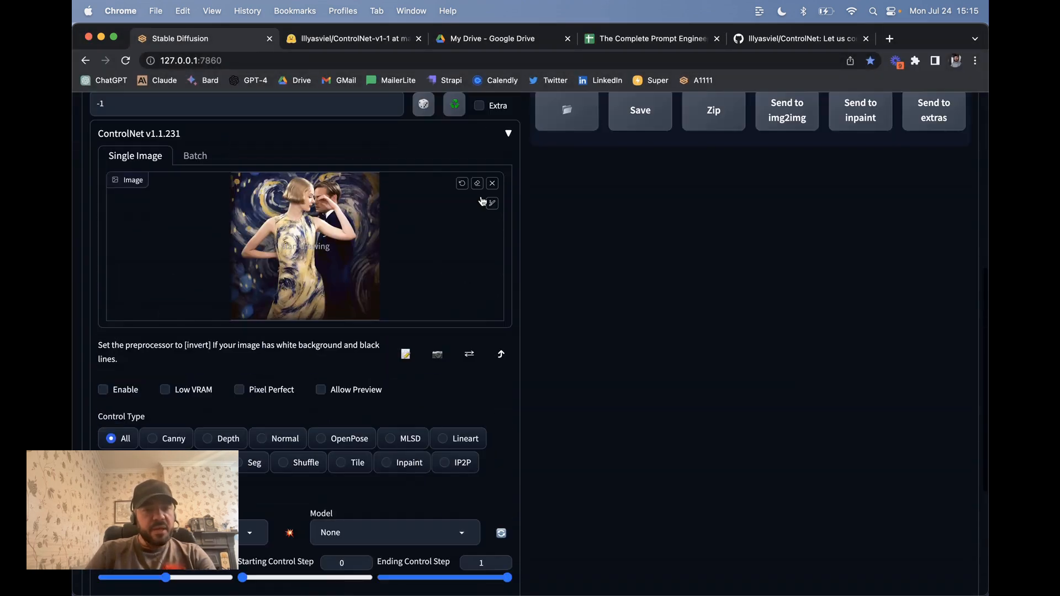
{"action": "left_click", "coordinate": [490, 182]}
{"action": "left_click", "coordinate": [279, 229]}
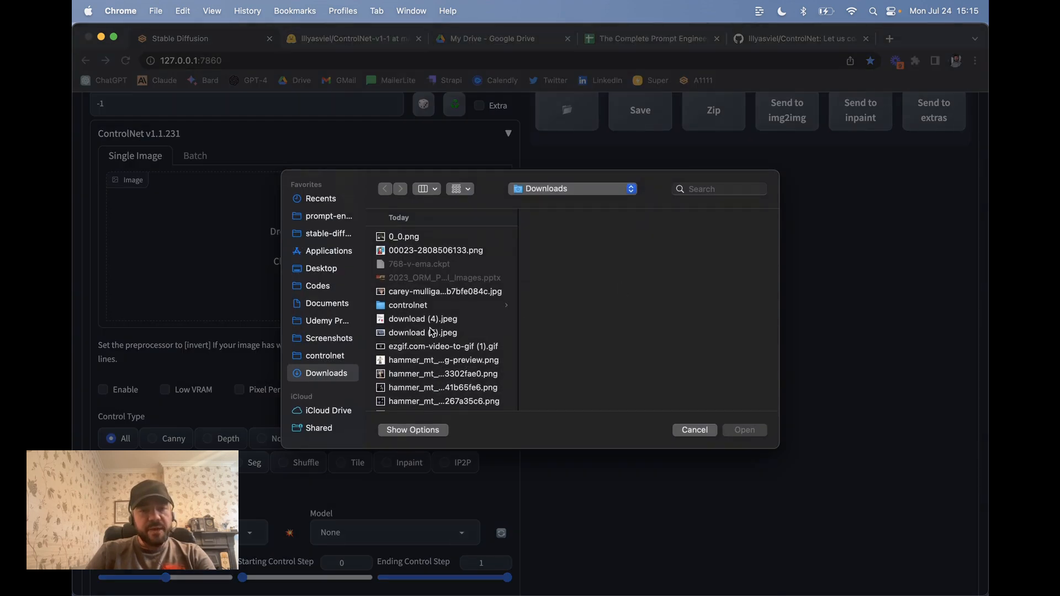
{"action": "left_click", "coordinate": [432, 362]}
{"action": "key", "text": "Return"}
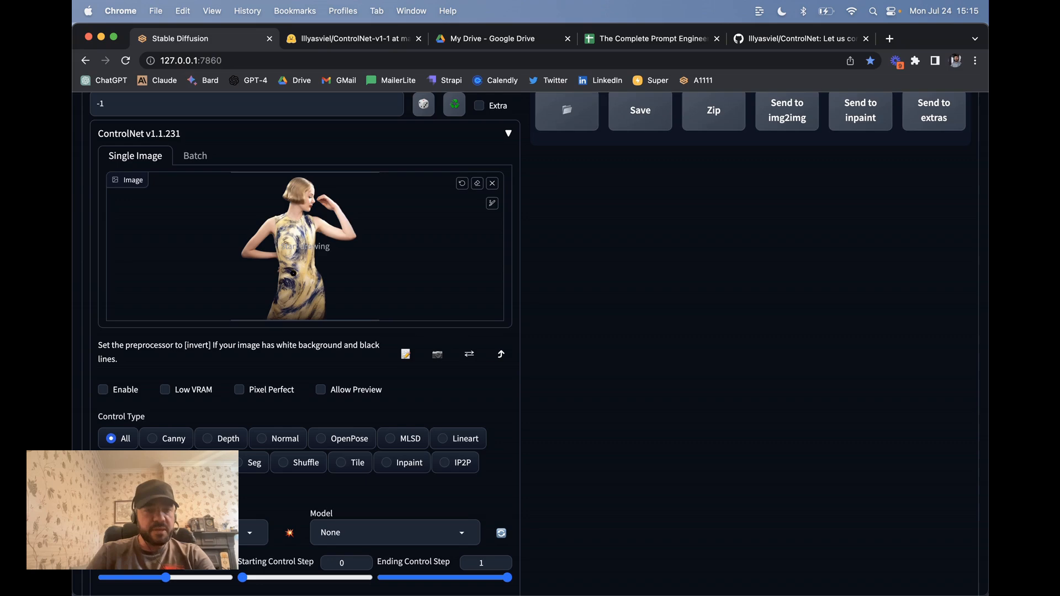
Step: Enable ControlNet with OpenPose and run the preprocessor to extract the pose skeleton
{"action": "scroll", "coordinate": [307, 263], "scroll_direction": "down", "scroll_amount": 5}
{"action": "left_click", "coordinate": [105, 160]}
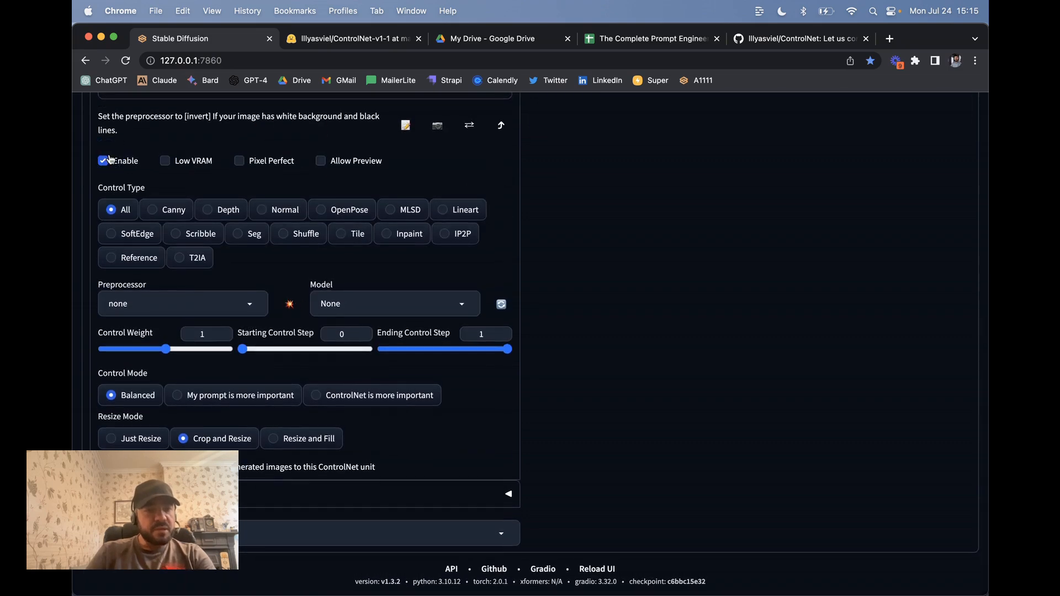
{"action": "left_click", "coordinate": [343, 210]}
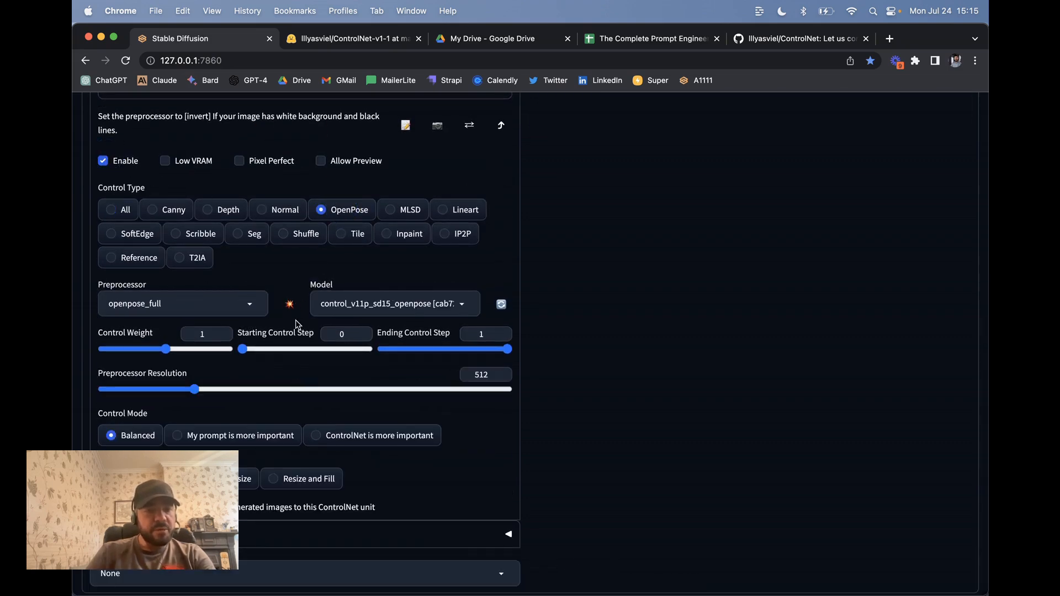
{"action": "scroll", "coordinate": [296, 320], "scroll_direction": "down", "scroll_amount": 2}
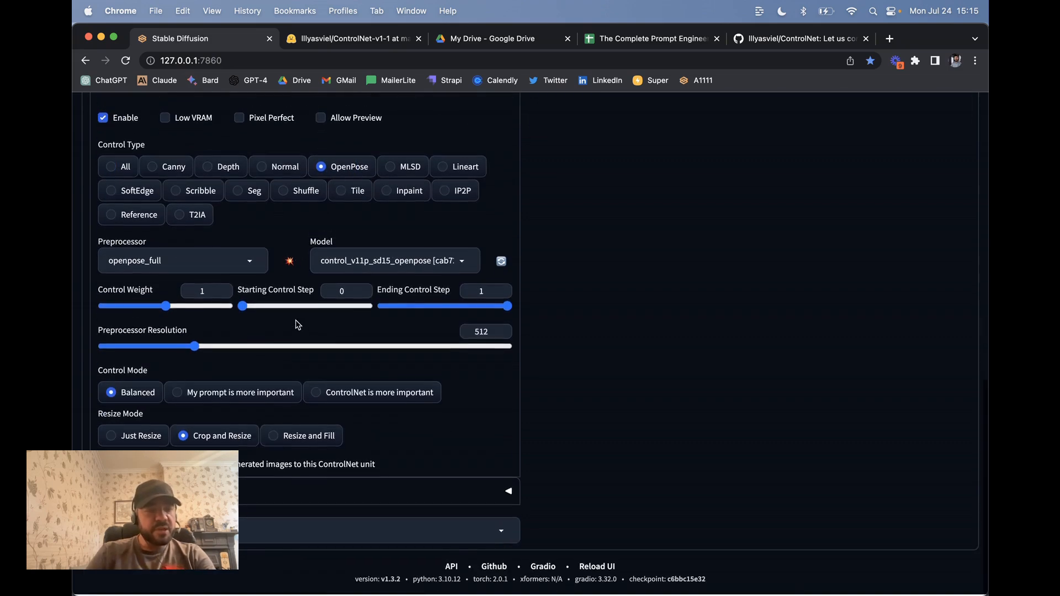
{"action": "left_click", "coordinate": [293, 269]}
{"action": "scroll", "coordinate": [500, 198], "scroll_direction": "up", "scroll_amount": 5}
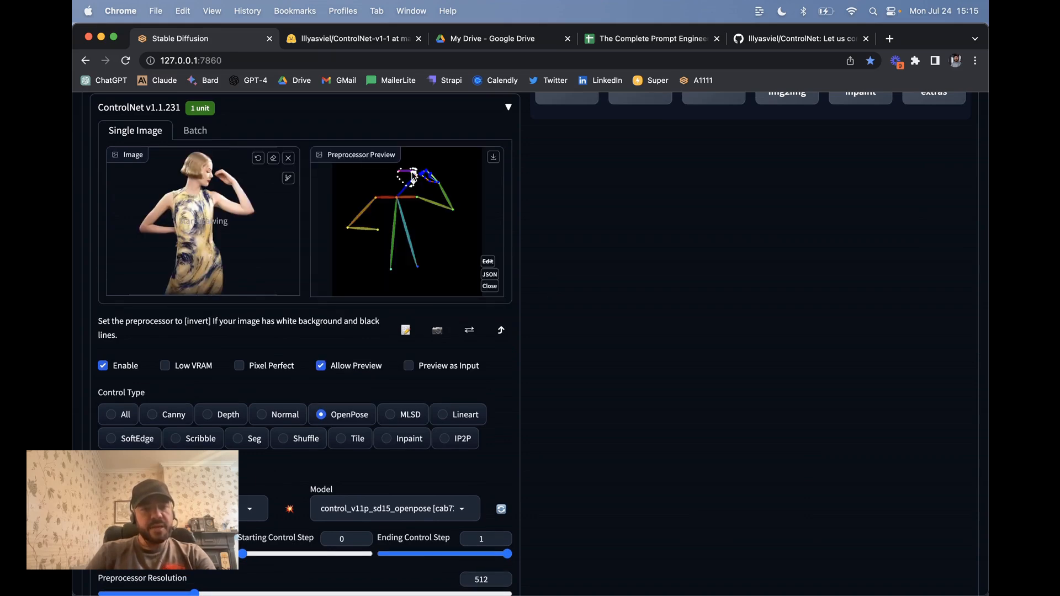
Step: Enter 'the mona lisa' as the txt2img prompt and start generating
{"action": "scroll", "coordinate": [400, 237], "scroll_direction": "up", "scroll_amount": 10}
{"action": "left_click", "coordinate": [232, 191]}
{"action": "type", "text": "the mona li"}
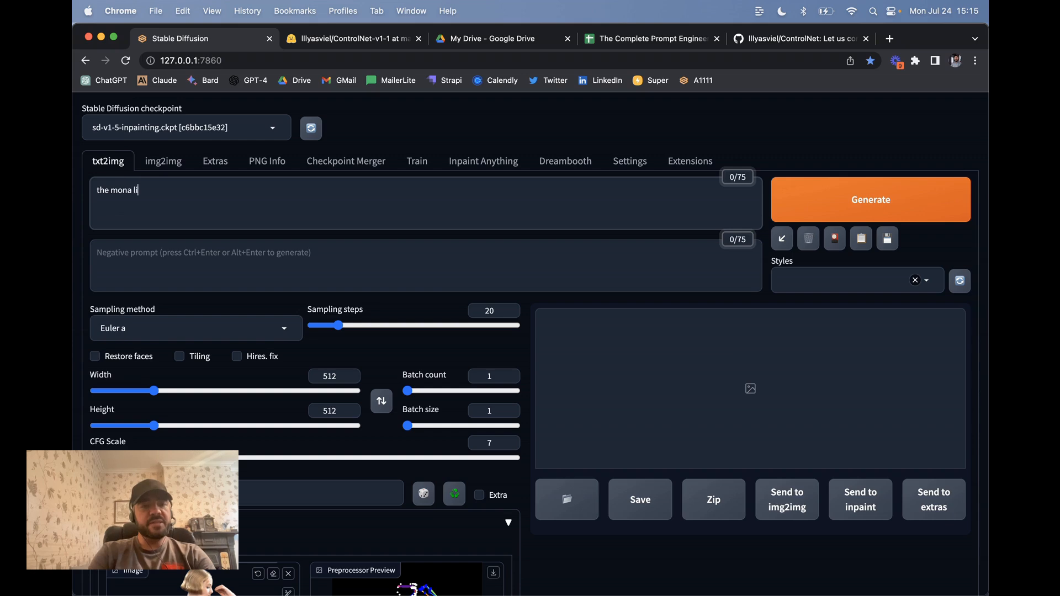
{"action": "type", "text": "sa"}
{"action": "left_click", "coordinate": [854, 209]}
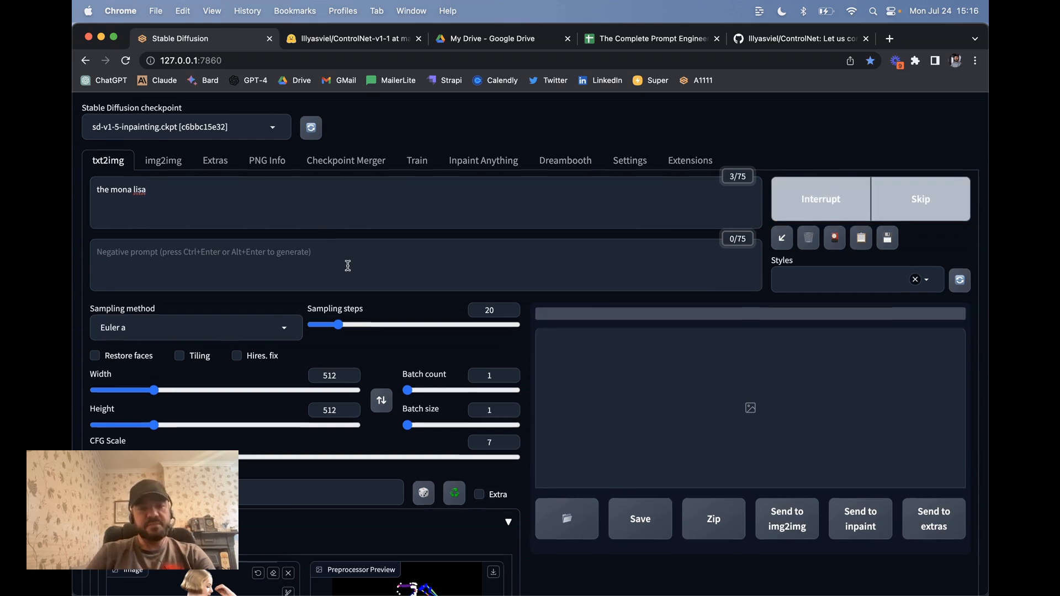
{"action": "scroll", "coordinate": [349, 267], "scroll_direction": "down", "scroll_amount": 3}
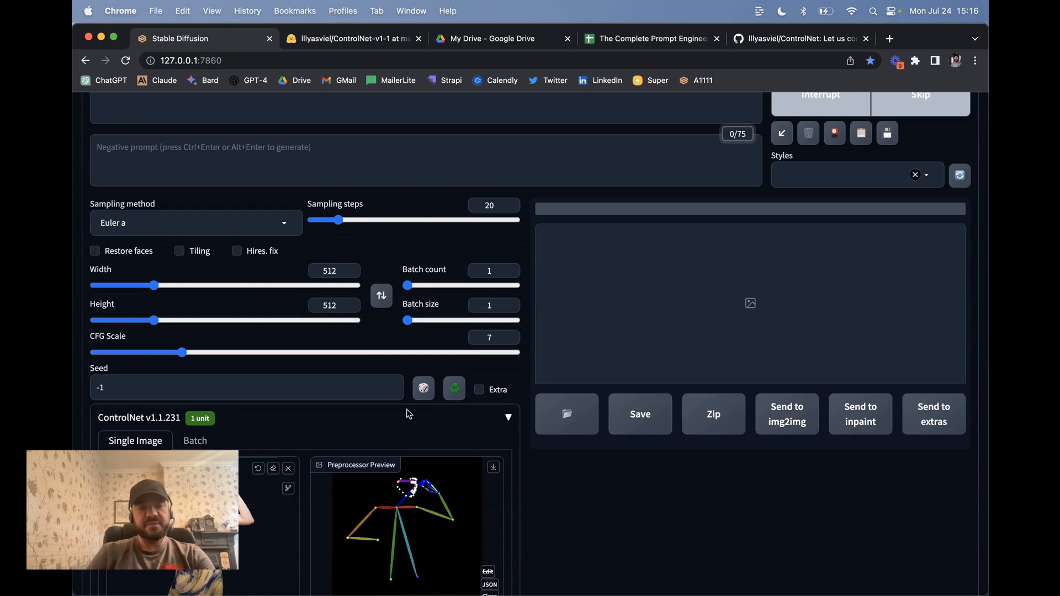
{"action": "scroll", "coordinate": [409, 414], "scroll_direction": "down", "scroll_amount": 2}
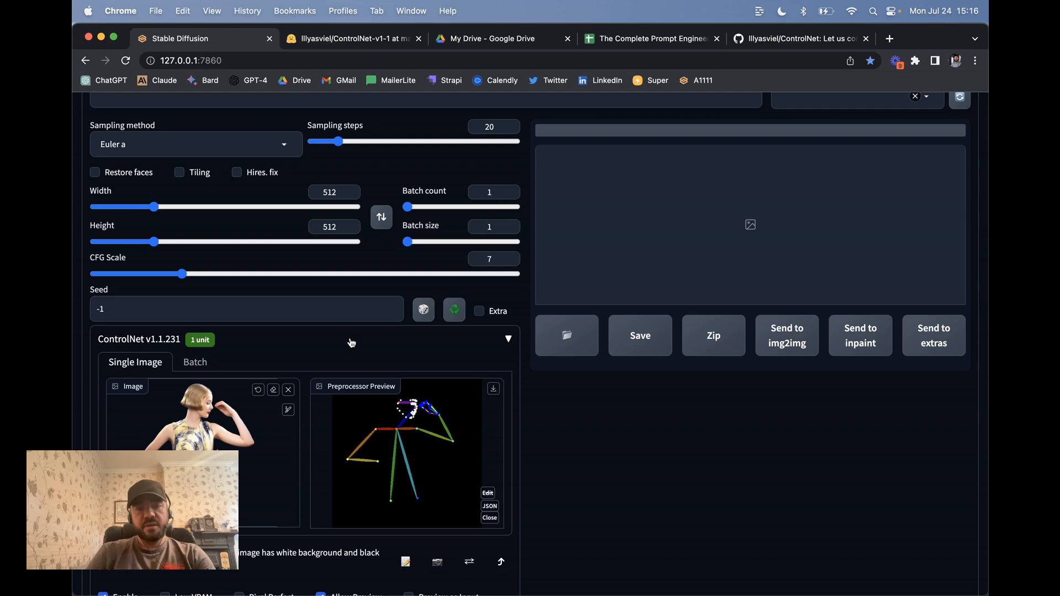
{"action": "scroll", "coordinate": [352, 343], "scroll_direction": "up", "scroll_amount": 2}
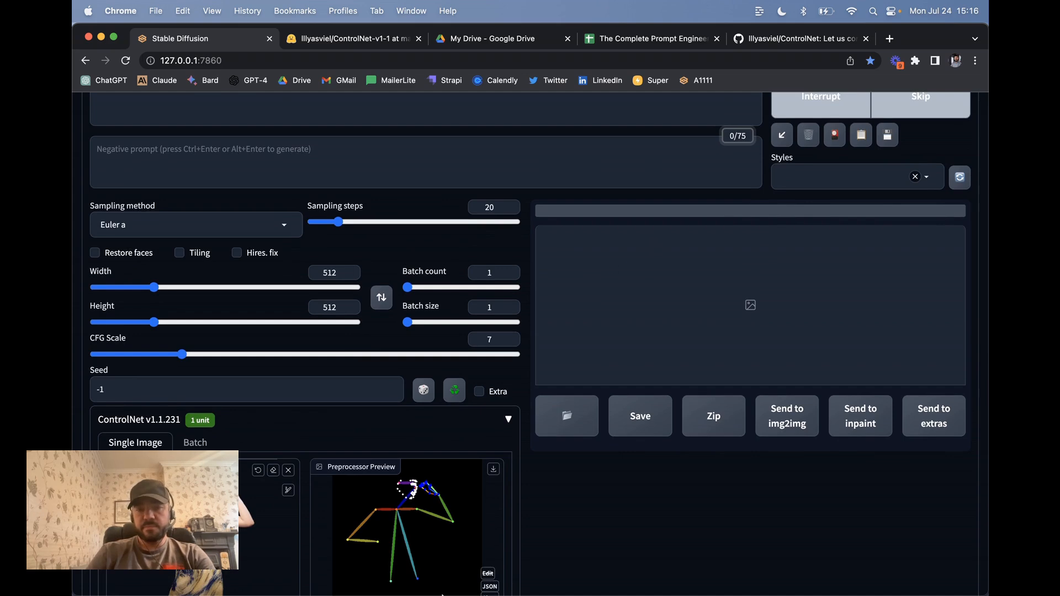
Step: Check the Terminal log, then return to the WebUI and follow the Mona Lisa generation's progress
{"action": "mouse_move", "coordinate": [476, 572]}
{"action": "left_click", "coordinate": [328, 565]}
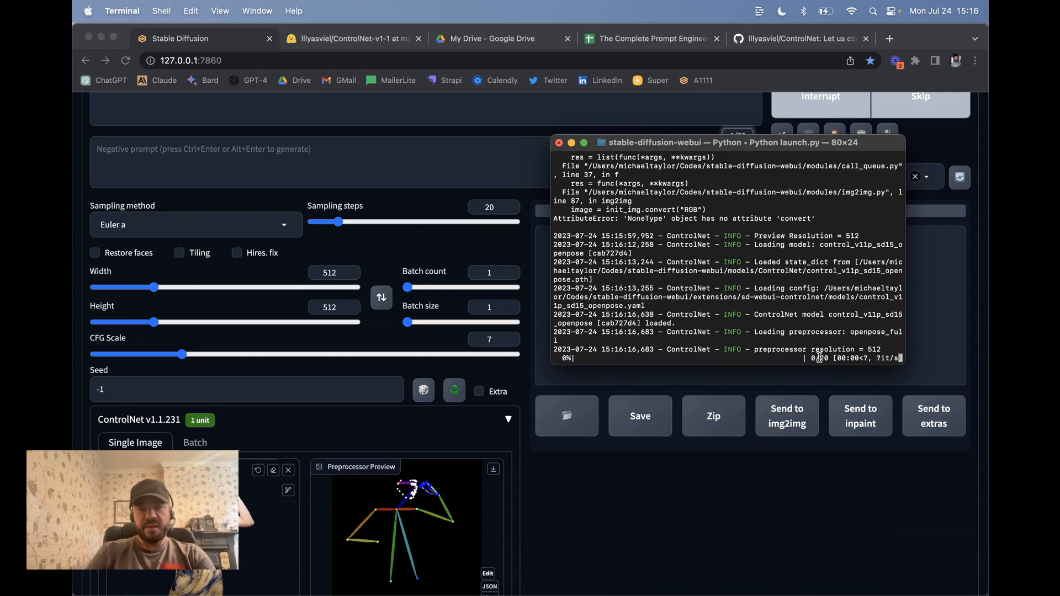
{"action": "left_click", "coordinate": [672, 489]}
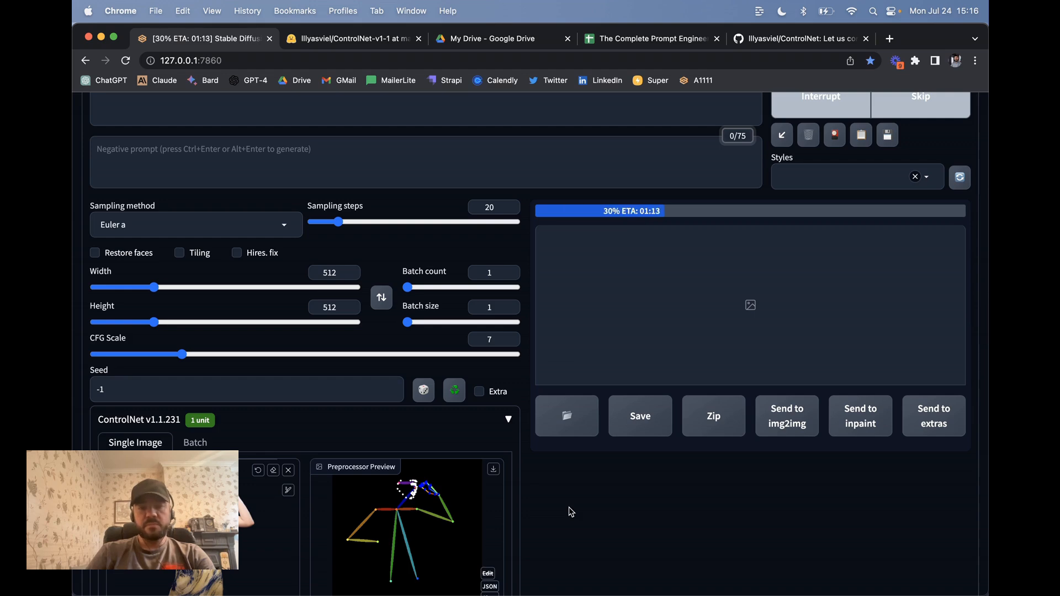
{"action": "scroll", "coordinate": [569, 507], "scroll_direction": "down", "scroll_amount": 5}
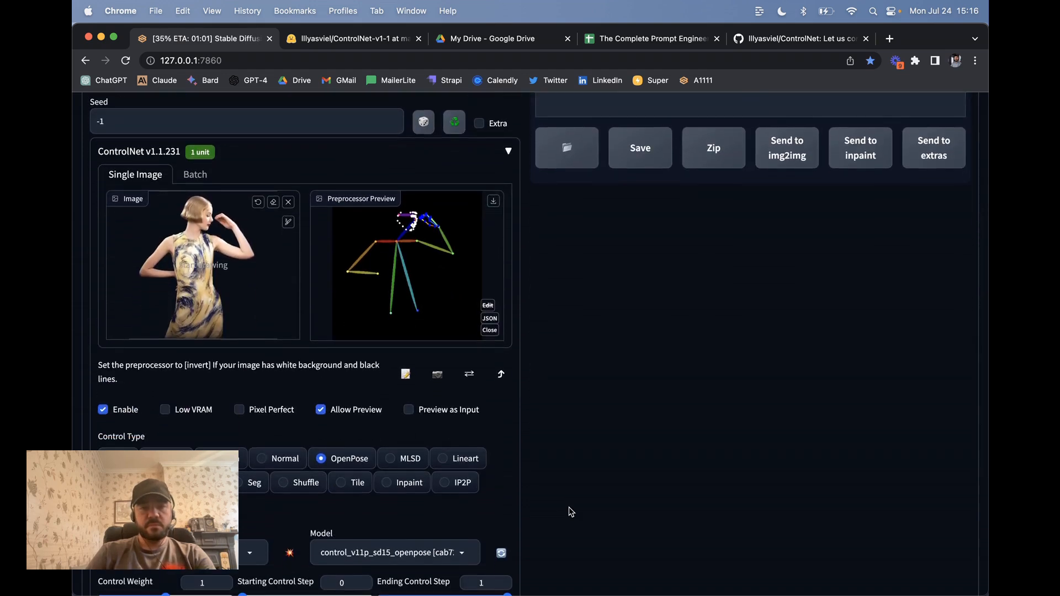
{"action": "scroll", "coordinate": [569, 507], "scroll_direction": "down", "scroll_amount": 3}
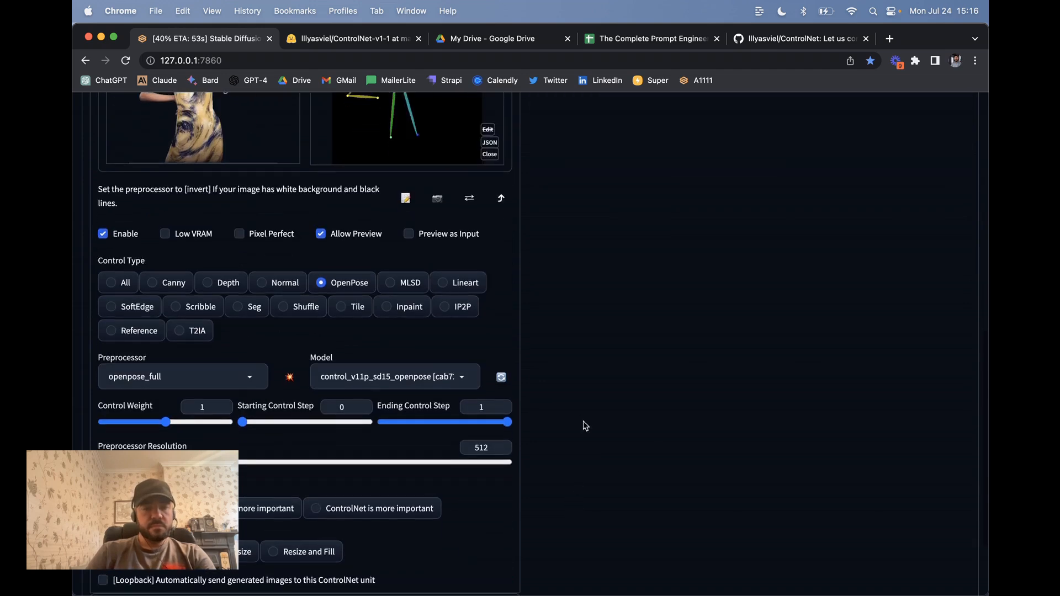
{"action": "scroll", "coordinate": [580, 422], "scroll_direction": "up", "scroll_amount": 10}
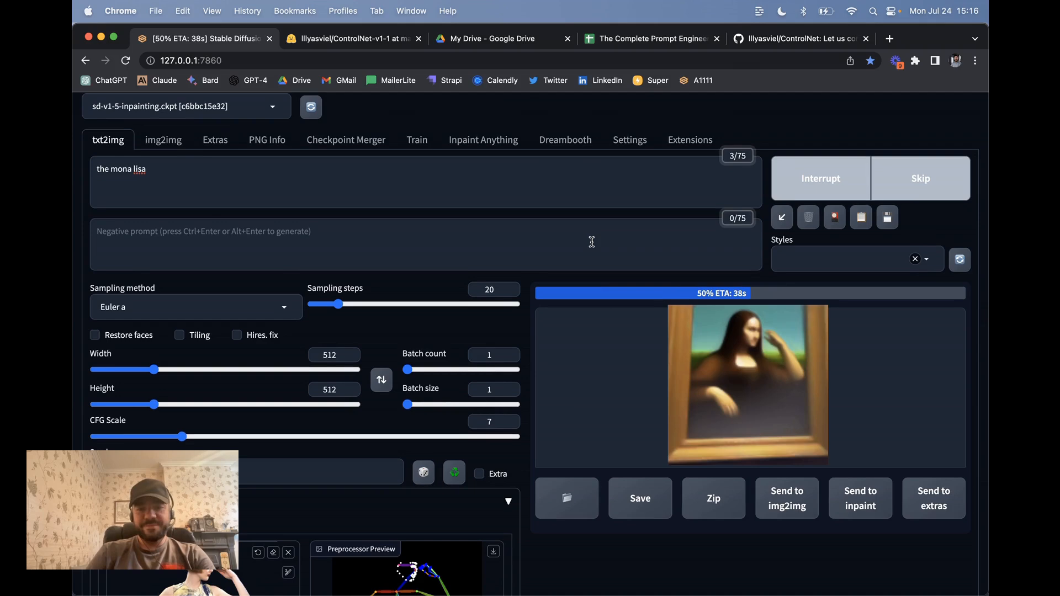
{"action": "scroll", "coordinate": [591, 242], "scroll_direction": "down", "scroll_amount": 3}
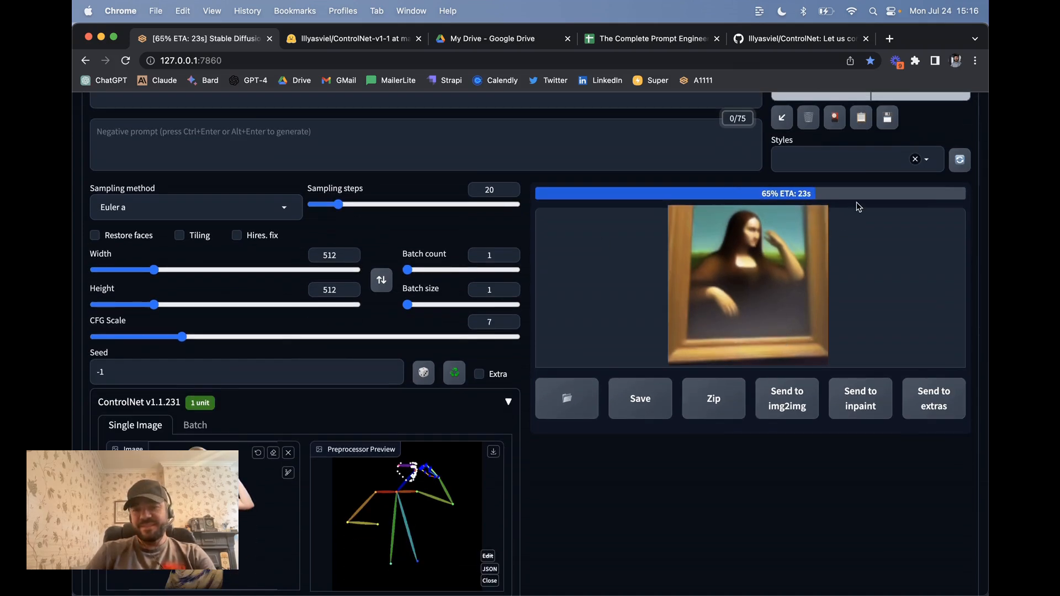
{"action": "scroll", "coordinate": [572, 498], "scroll_direction": "down", "scroll_amount": 2}
{"action": "scroll", "coordinate": [571, 498], "scroll_direction": "down", "scroll_amount": 1}
{"action": "scroll", "coordinate": [286, 329], "scroll_direction": "down", "scroll_amount": 3}
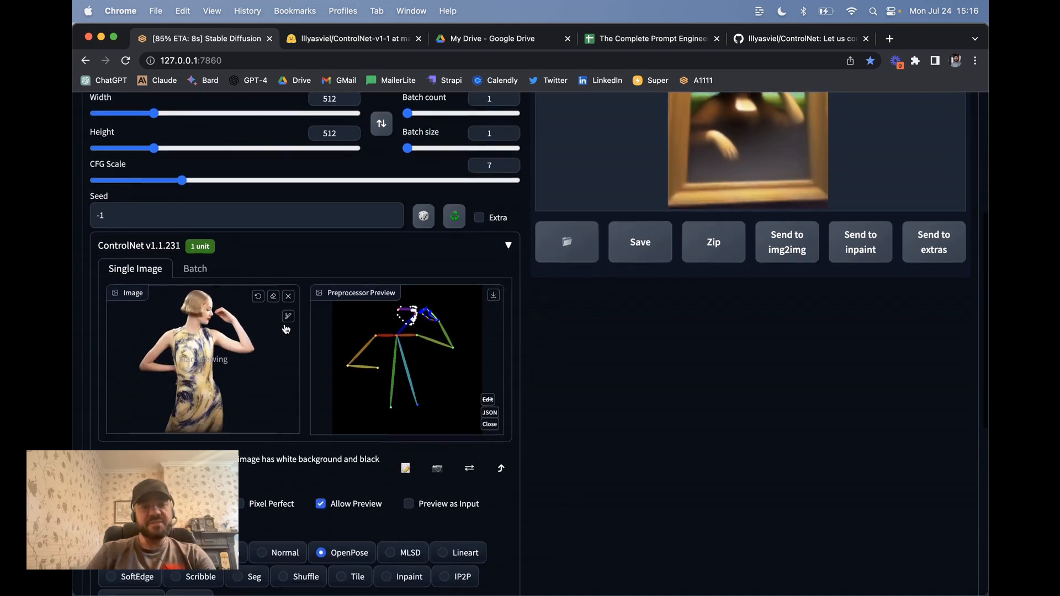
{"action": "scroll", "coordinate": [735, 343], "scroll_direction": "up", "scroll_amount": 5}
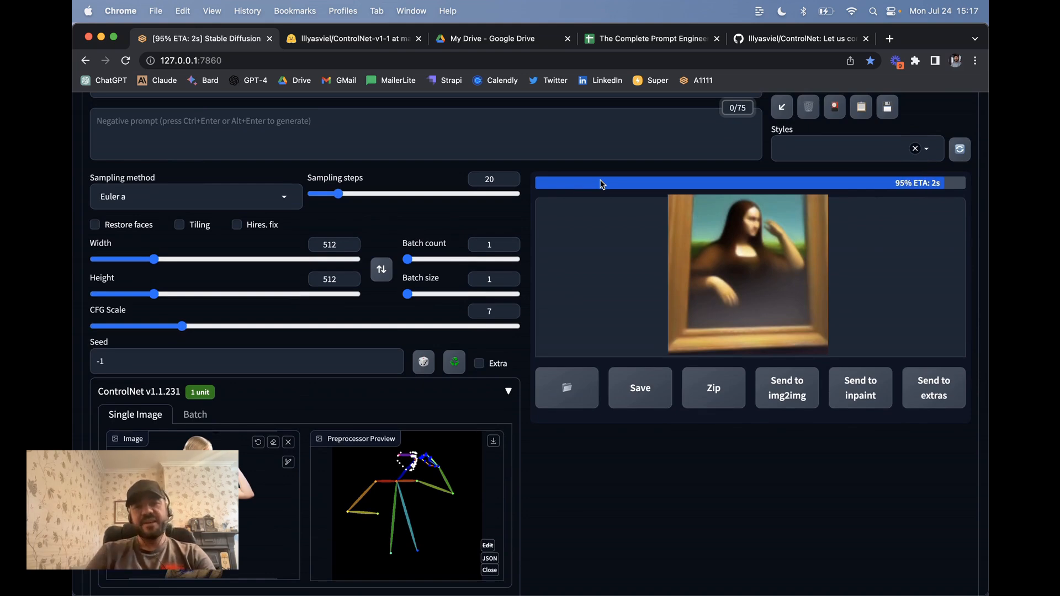
{"action": "left_click", "coordinate": [607, 233]}
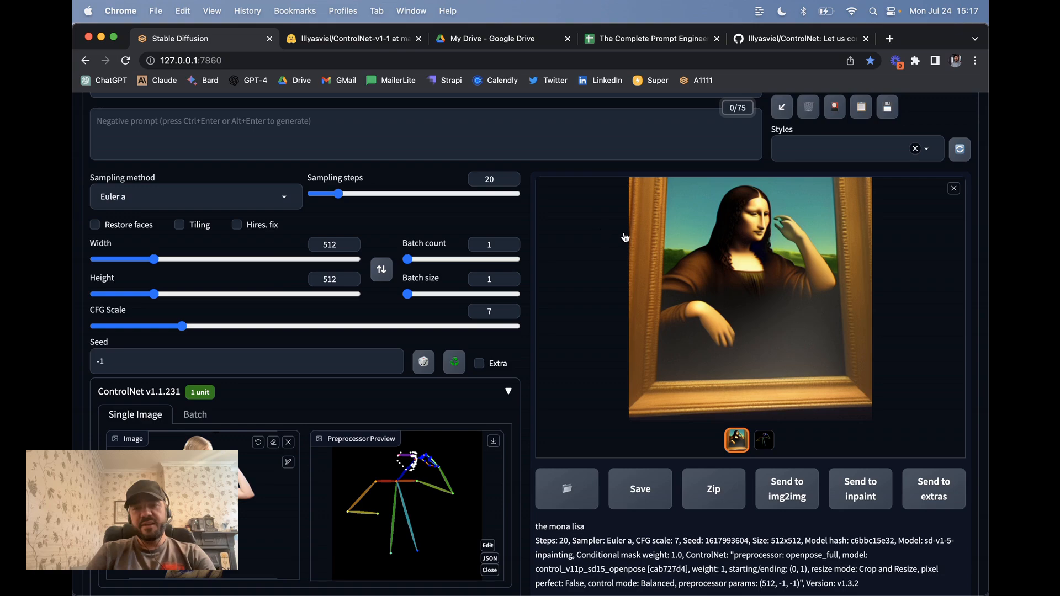
{"action": "left_click", "coordinate": [764, 440]}
{"action": "left_click", "coordinate": [736, 440]}
{"action": "left_click", "coordinate": [765, 440]}
{"action": "left_click", "coordinate": [737, 441]}
{"action": "scroll", "coordinate": [521, 407], "scroll_direction": "down", "scroll_amount": 10}
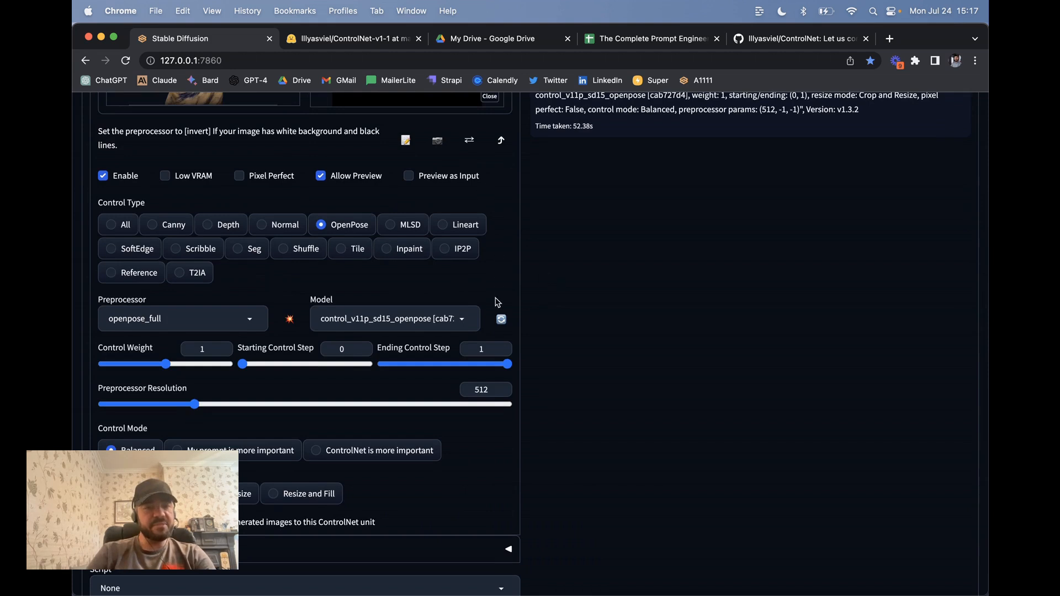
{"action": "scroll", "coordinate": [499, 303], "scroll_direction": "down", "scroll_amount": 1}
{"action": "scroll", "coordinate": [246, 211], "scroll_direction": "down", "scroll_amount": 1}
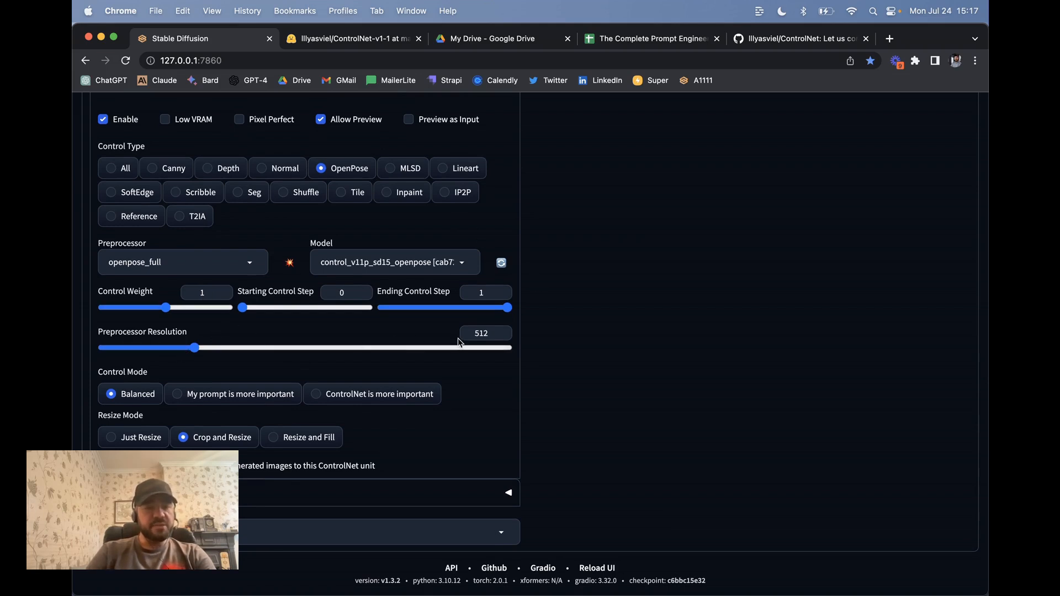
{"action": "scroll", "coordinate": [673, 284], "scroll_direction": "up", "scroll_amount": 10}
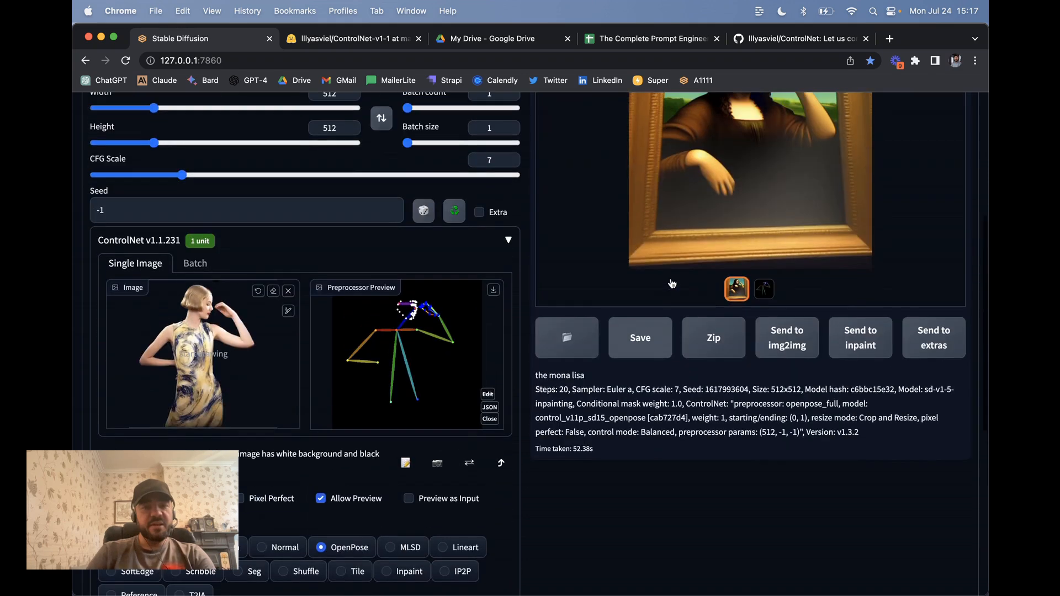
{"action": "scroll", "coordinate": [421, 387], "scroll_direction": "down", "scroll_amount": 4}
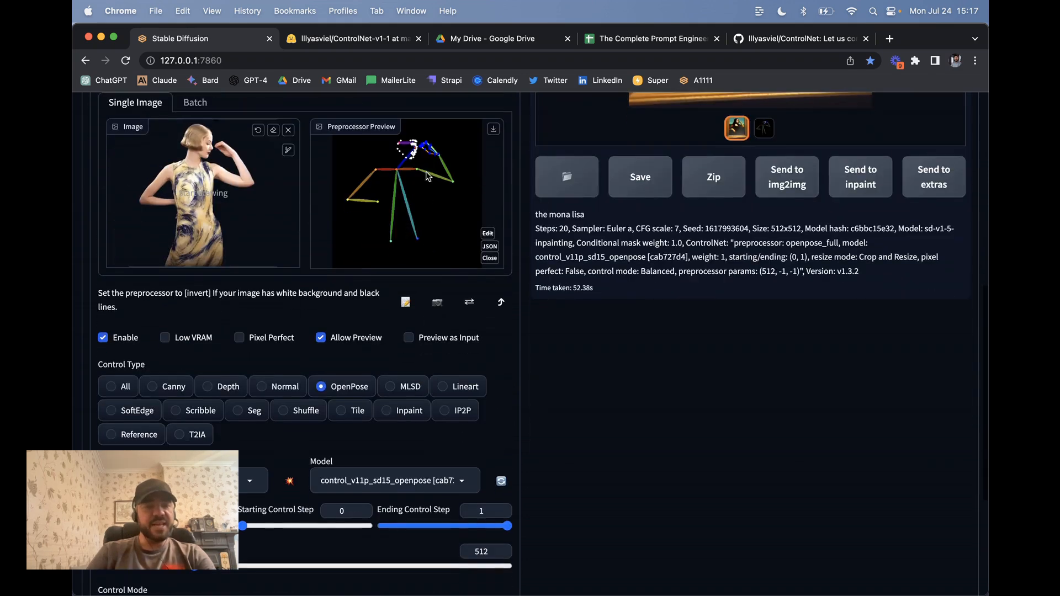
{"action": "scroll", "coordinate": [476, 454], "scroll_direction": "down", "scroll_amount": 5}
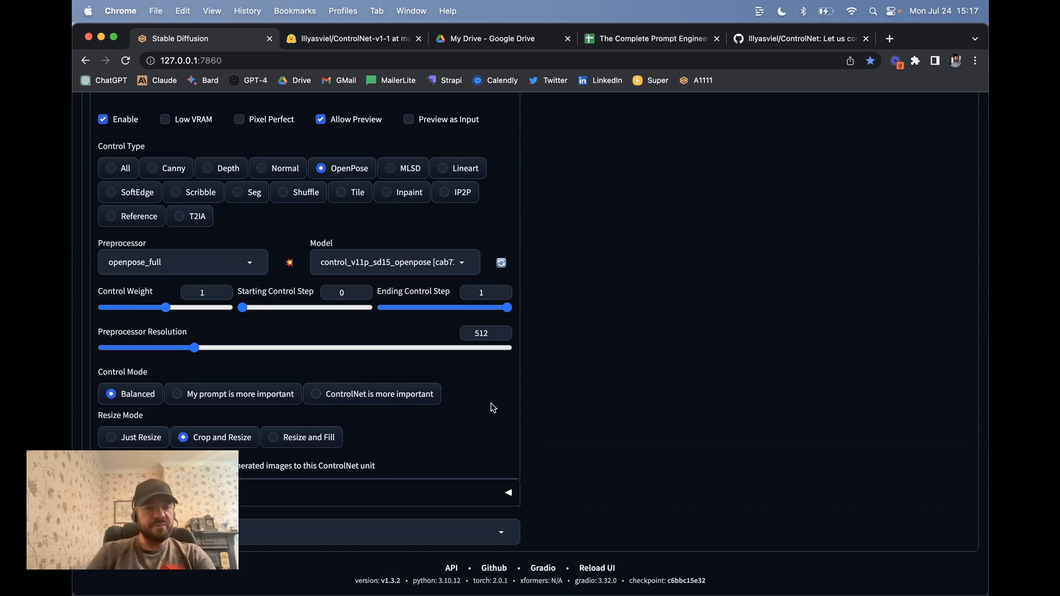
{"action": "scroll", "coordinate": [367, 392], "scroll_direction": "up", "scroll_amount": 15}
{"action": "scroll", "coordinate": [367, 392], "scroll_direction": "down", "scroll_amount": 6}
{"action": "scroll", "coordinate": [368, 396], "scroll_direction": "down", "scroll_amount": 5}
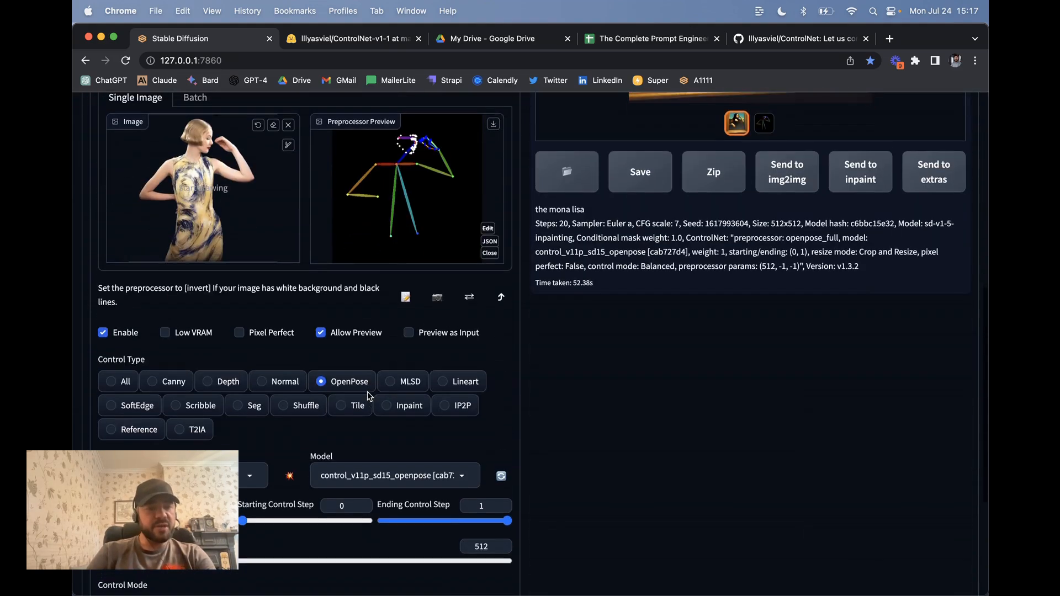
{"action": "scroll", "coordinate": [368, 396], "scroll_direction": "up", "scroll_amount": 2}
Step: Replace the ControlNet reference with the pianist photo from Downloads
{"action": "left_click", "coordinate": [289, 251]}
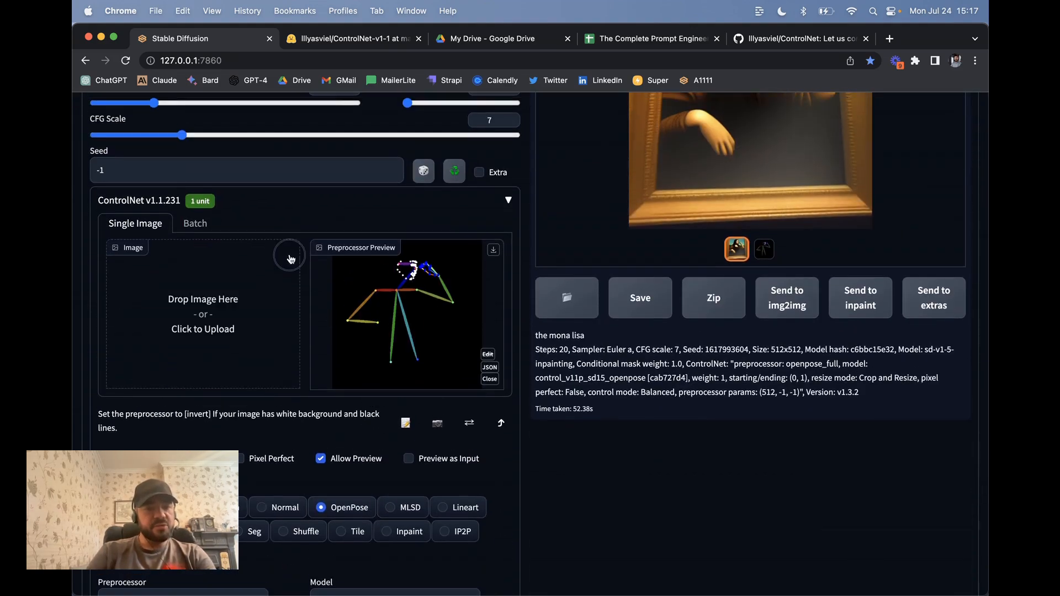
{"action": "left_click", "coordinate": [201, 319]}
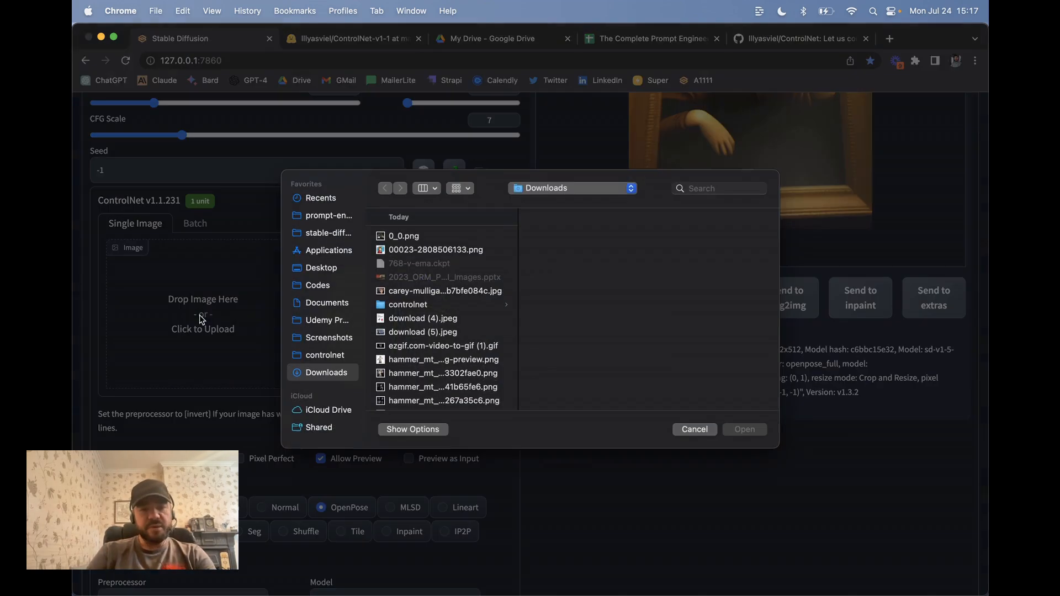
{"action": "left_click", "coordinate": [426, 359]}
{"action": "key", "text": "Down"}
{"action": "key", "text": "Down"}
{"action": "key", "text": "Down"}
{"action": "key", "text": "Down"}
{"action": "key", "text": "Down"}
{"action": "key", "text": "Down"}
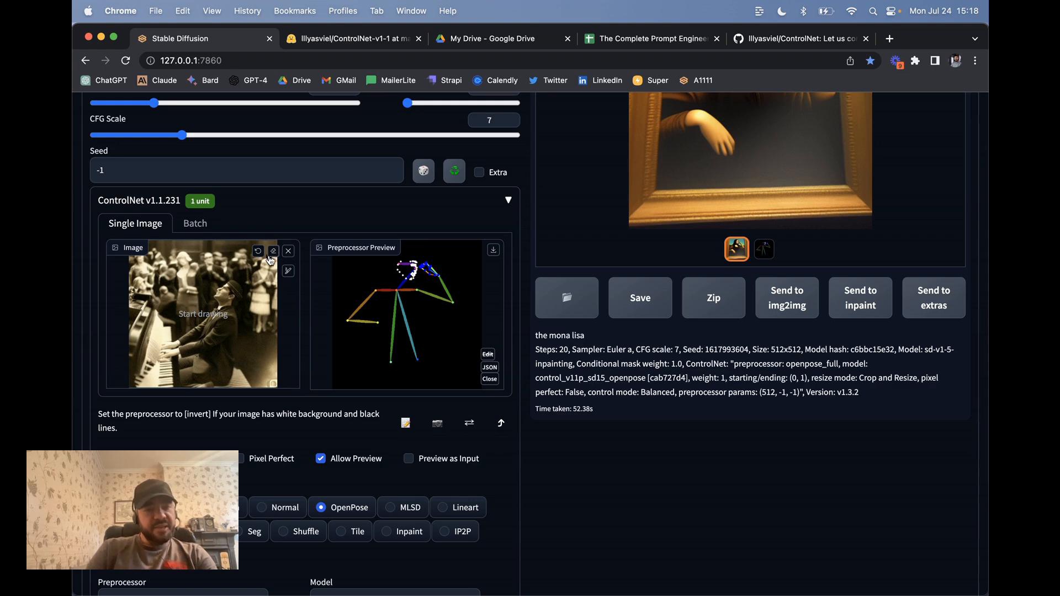
{"action": "scroll", "coordinate": [332, 402], "scroll_direction": "down", "scroll_amount": 5}
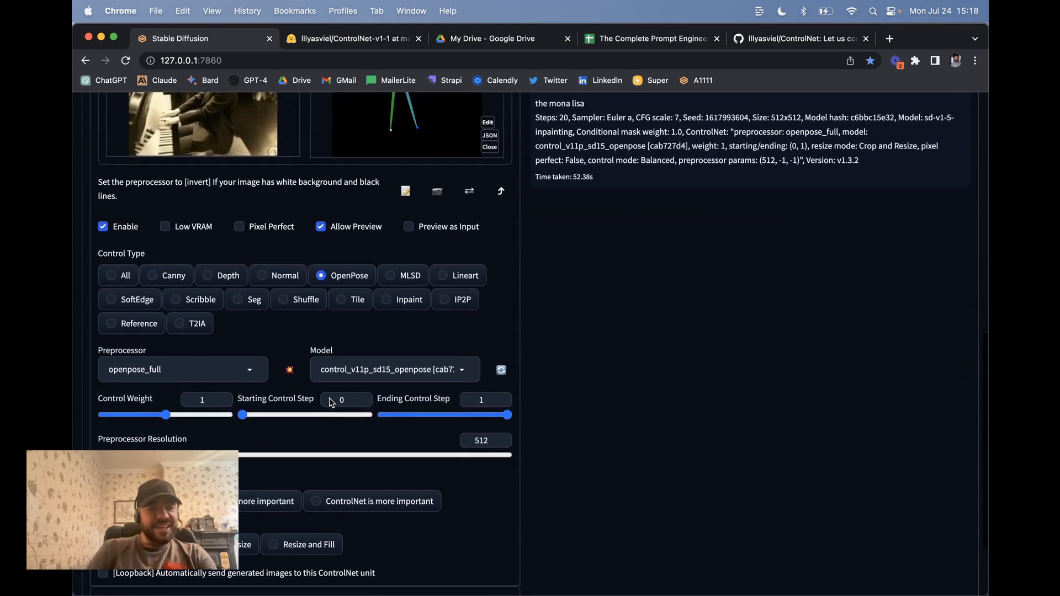
{"action": "scroll", "coordinate": [243, 308], "scroll_direction": "up", "scroll_amount": 3}
{"action": "scroll", "coordinate": [261, 301], "scroll_direction": "down", "scroll_amount": 3}
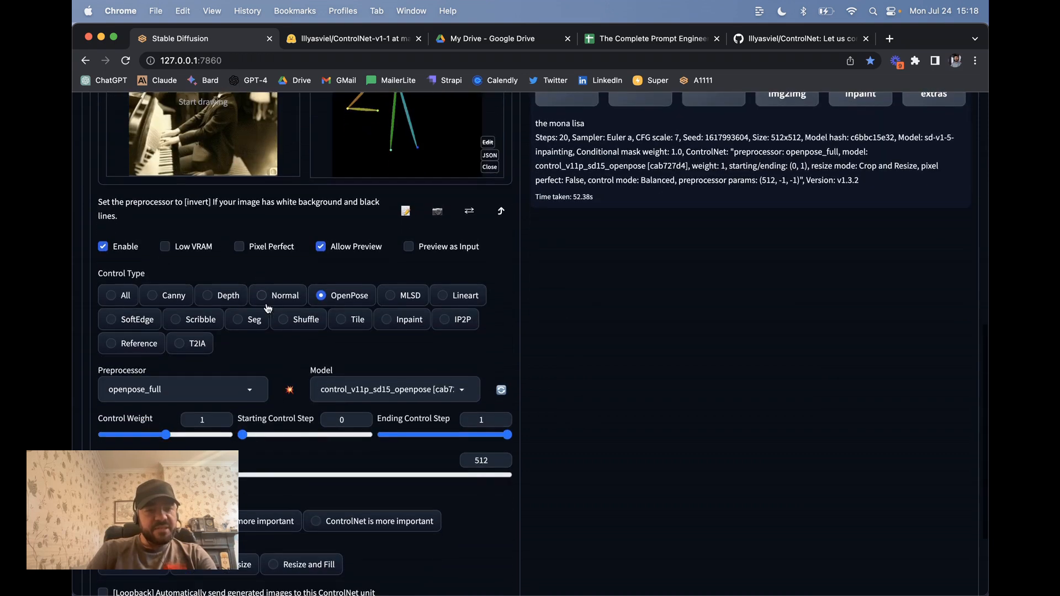
Step: Set Control Type to Depth with depth_midas and the control_v11f1p_sd15_depth model
{"action": "left_click", "coordinate": [227, 298]}
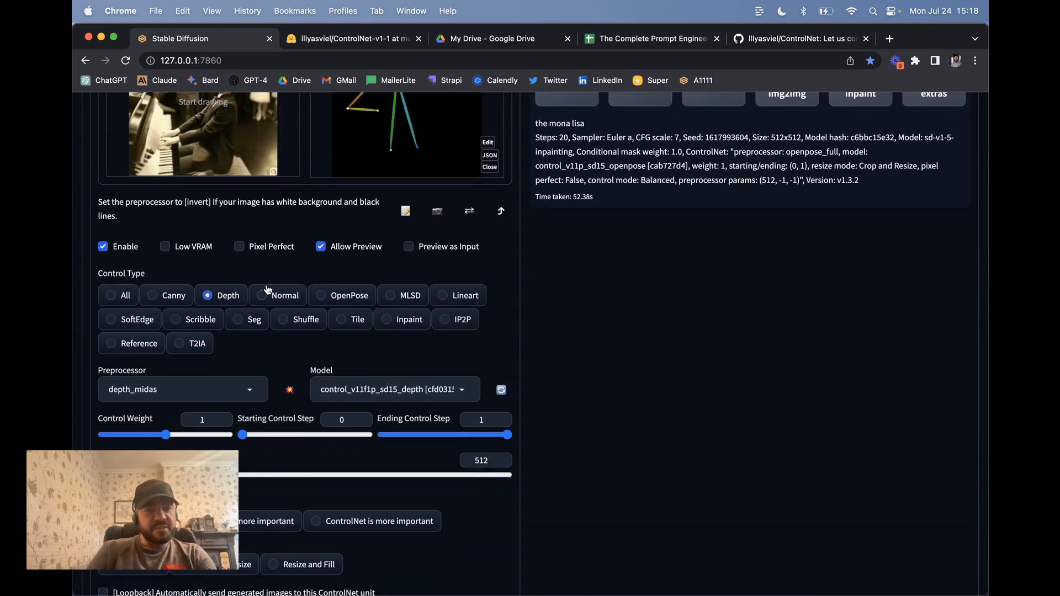
{"action": "scroll", "coordinate": [267, 289], "scroll_direction": "down", "scroll_amount": 3}
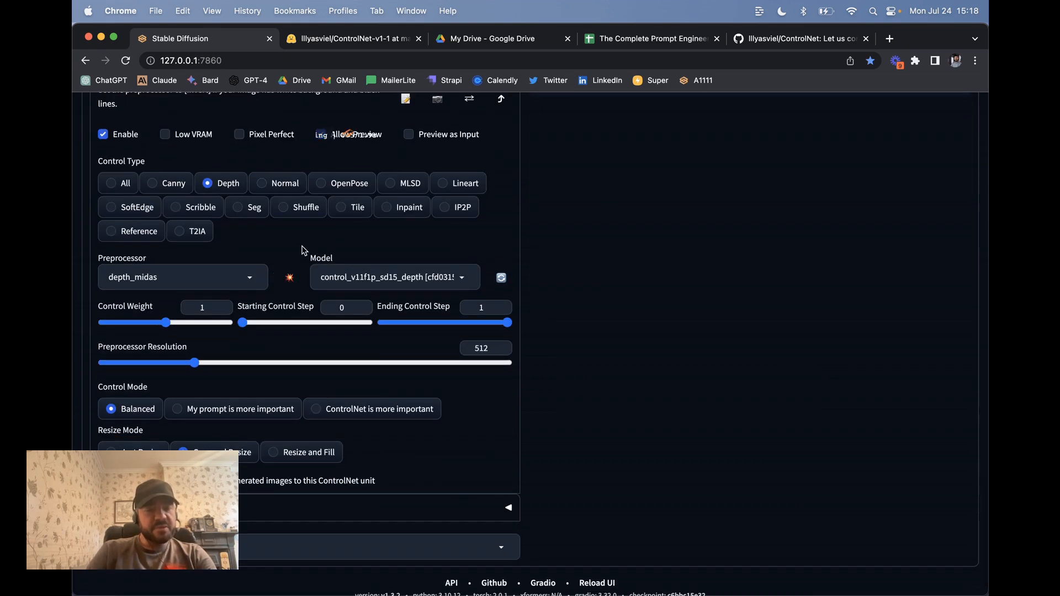
{"action": "left_click", "coordinate": [204, 278]}
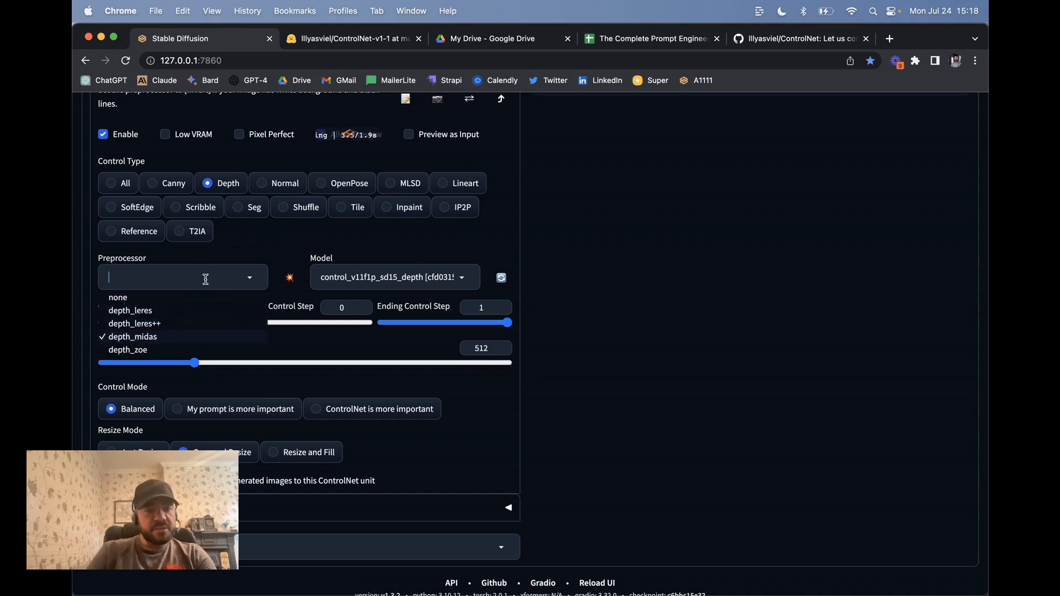
{"action": "left_click", "coordinate": [231, 257]}
{"action": "left_click", "coordinate": [393, 280]}
{"action": "left_click", "coordinate": [395, 250]}
{"action": "scroll", "coordinate": [396, 250], "scroll_direction": "up", "scroll_amount": 2}
{"action": "scroll", "coordinate": [396, 266], "scroll_direction": "up", "scroll_amount": 3}
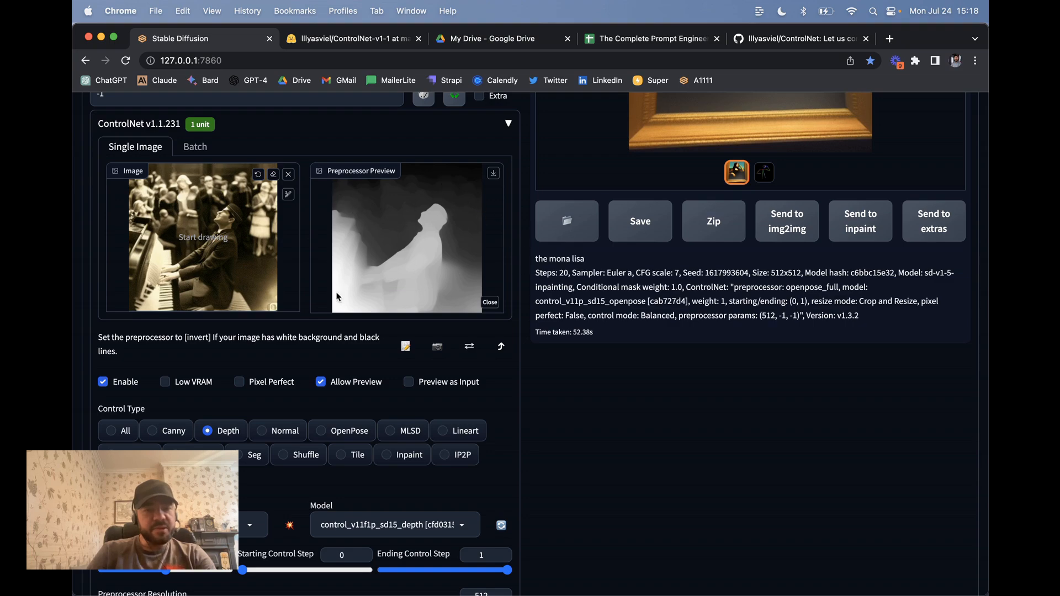
{"action": "scroll", "coordinate": [338, 341], "scroll_direction": "up", "scroll_amount": 10}
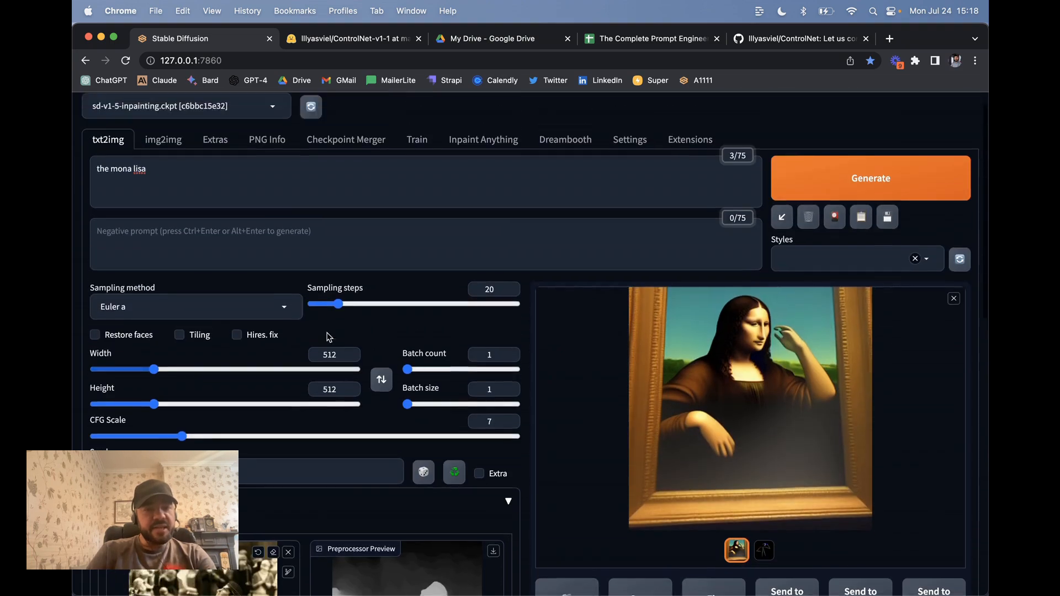
Step: Enter the prompt 'man playing piano in kings cross train station' and generate the depth-guided image
{"action": "scroll", "coordinate": [280, 296], "scroll_direction": "down", "scroll_amount": 5}
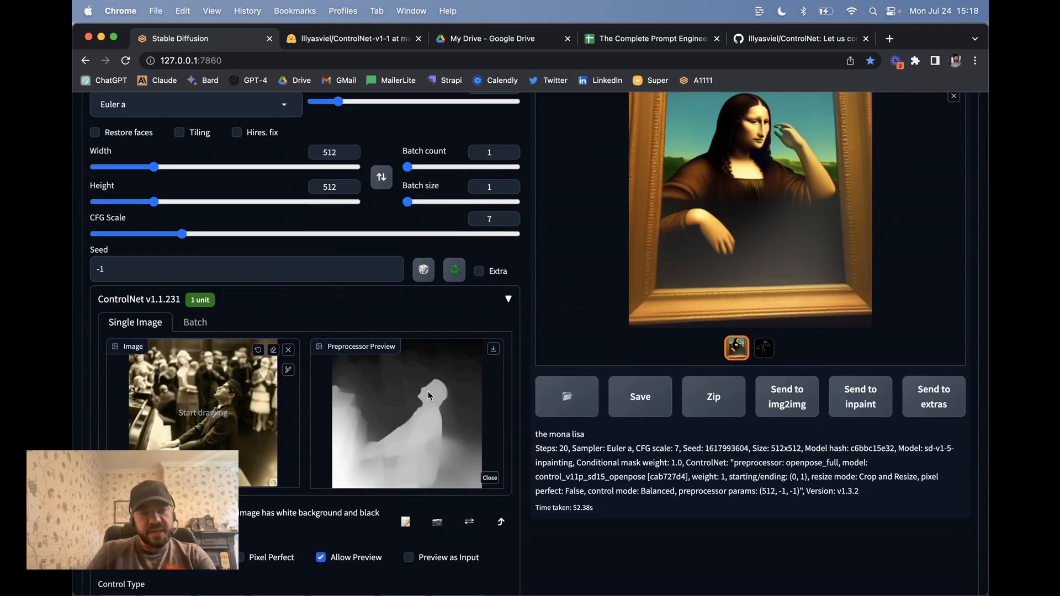
{"action": "scroll", "coordinate": [315, 329], "scroll_direction": "down", "scroll_amount": 3}
{"action": "scroll", "coordinate": [314, 329], "scroll_direction": "up", "scroll_amount": 8}
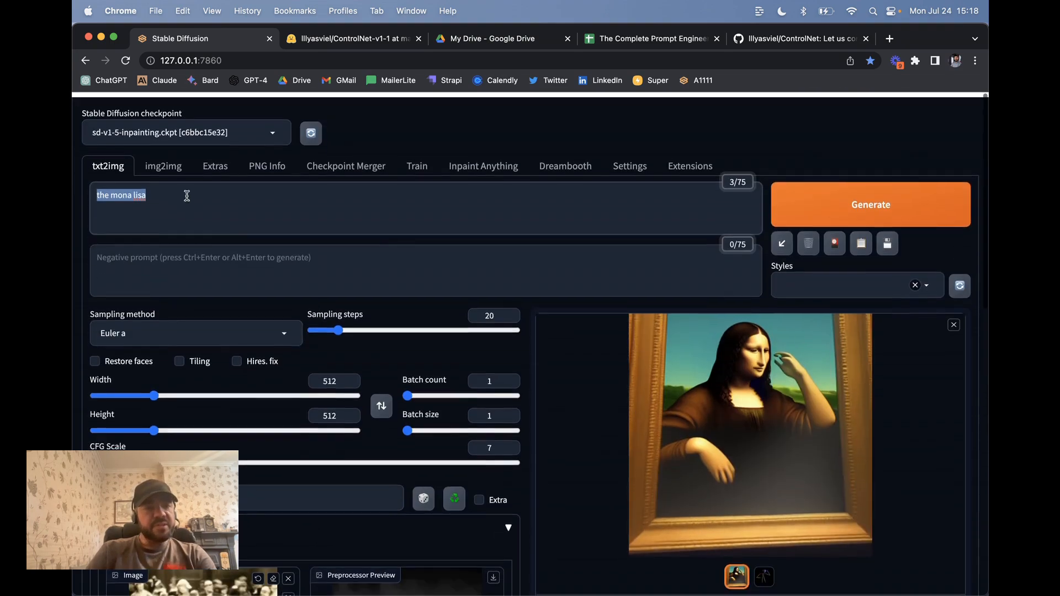
{"action": "type", "text": "man playing"}
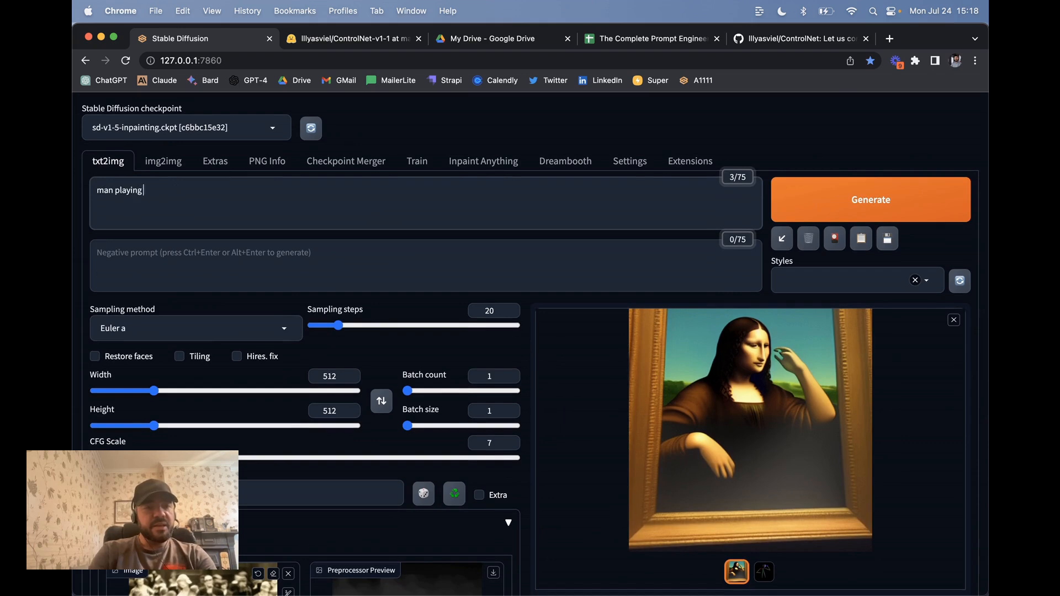
{"action": "type", "text": " piano in kings cross train station"}
{"action": "left_click", "coordinate": [854, 199]}
{"action": "scroll", "coordinate": [411, 269], "scroll_direction": "down", "scroll_amount": 3}
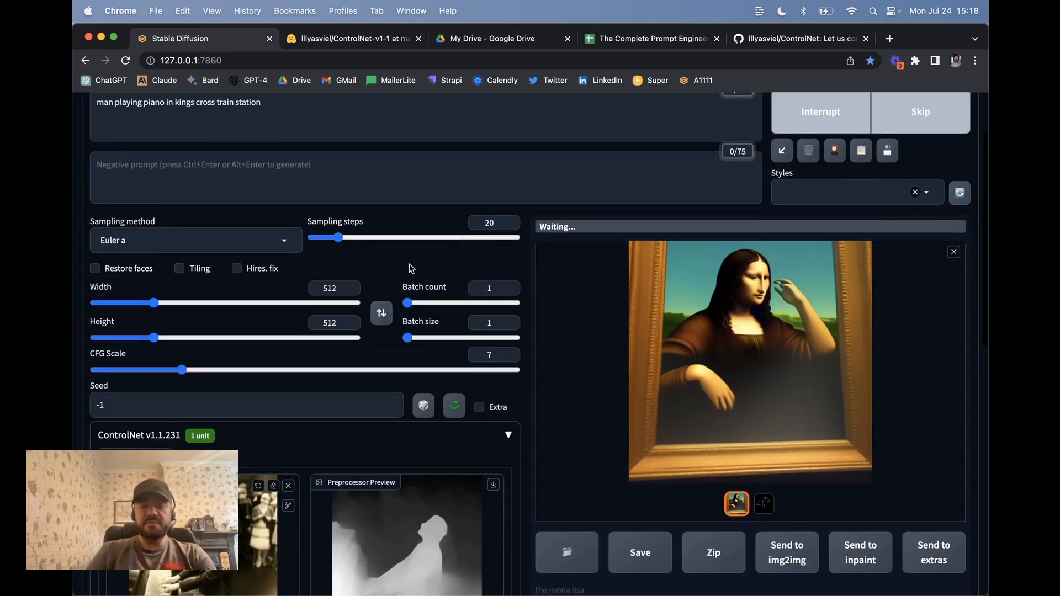
{"action": "scroll", "coordinate": [412, 269], "scroll_direction": "down", "scroll_amount": 4}
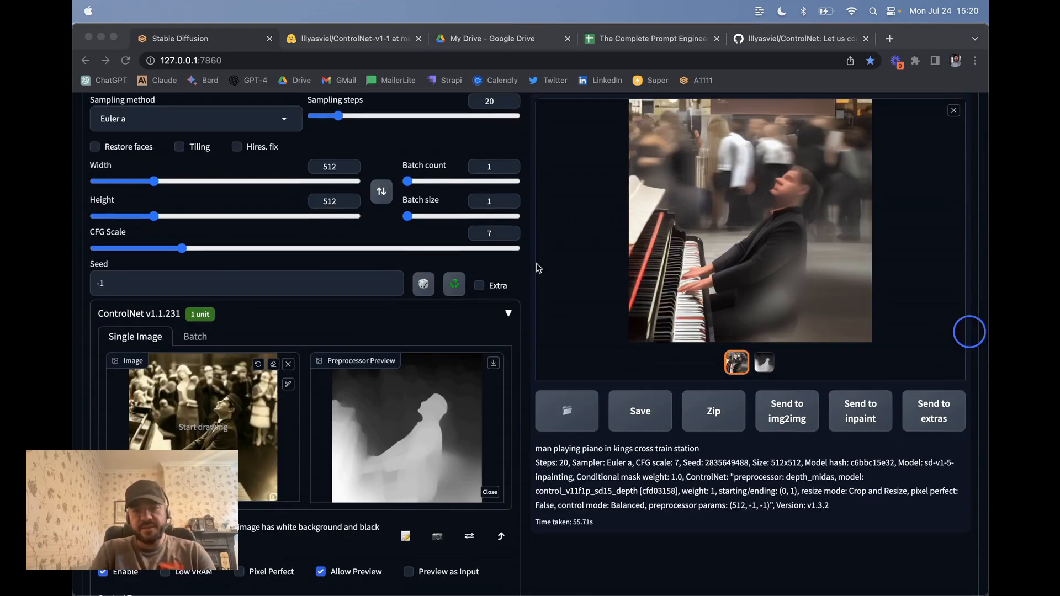
{"action": "scroll", "coordinate": [559, 237], "scroll_direction": "up", "scroll_amount": 4}
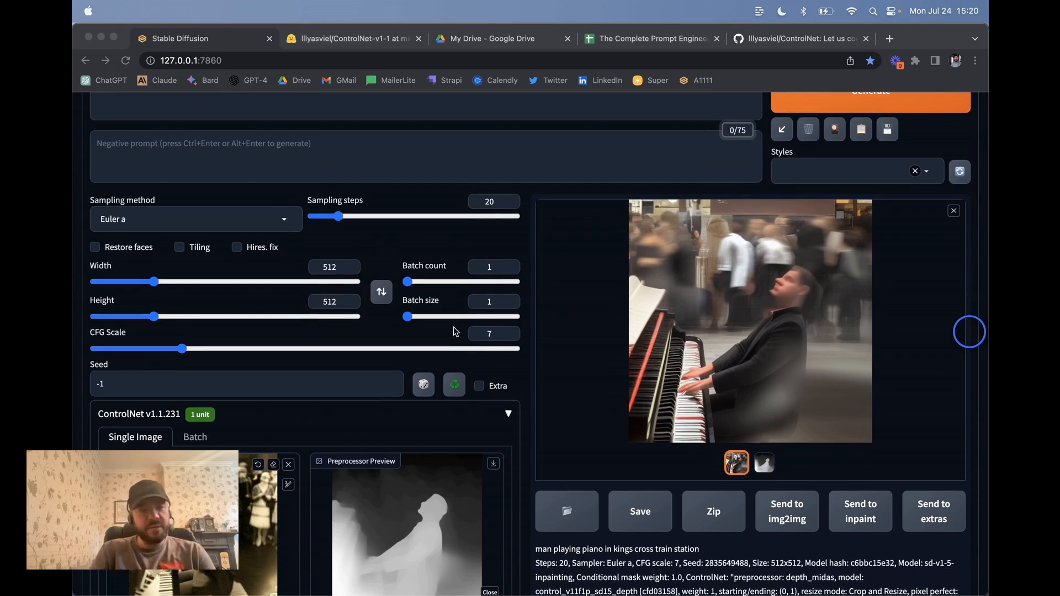
{"action": "scroll", "coordinate": [742, 365], "scroll_direction": "down", "scroll_amount": 4}
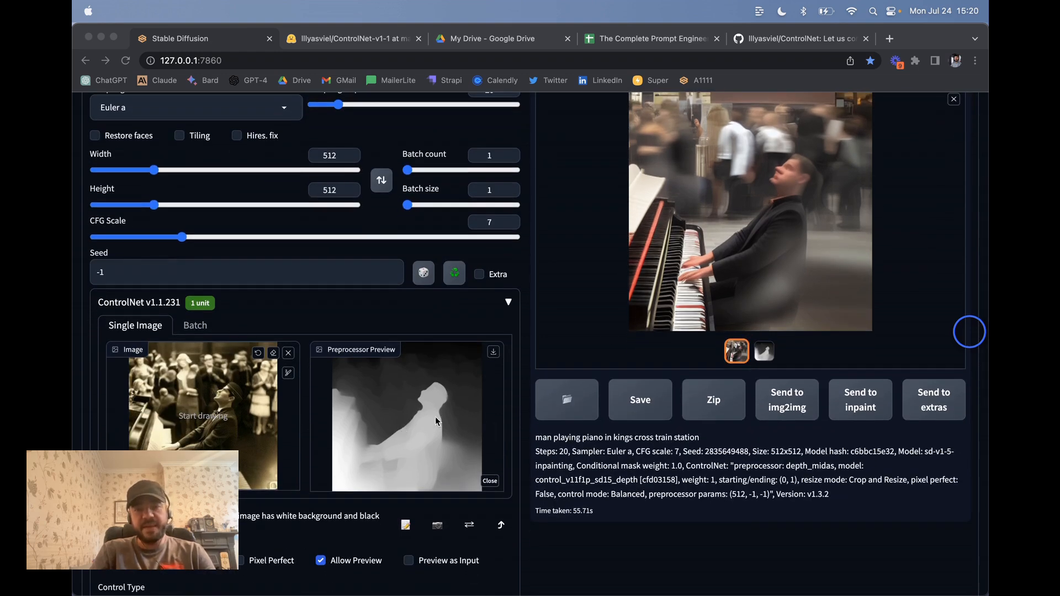
{"action": "scroll", "coordinate": [463, 409], "scroll_direction": "up", "scroll_amount": 2}
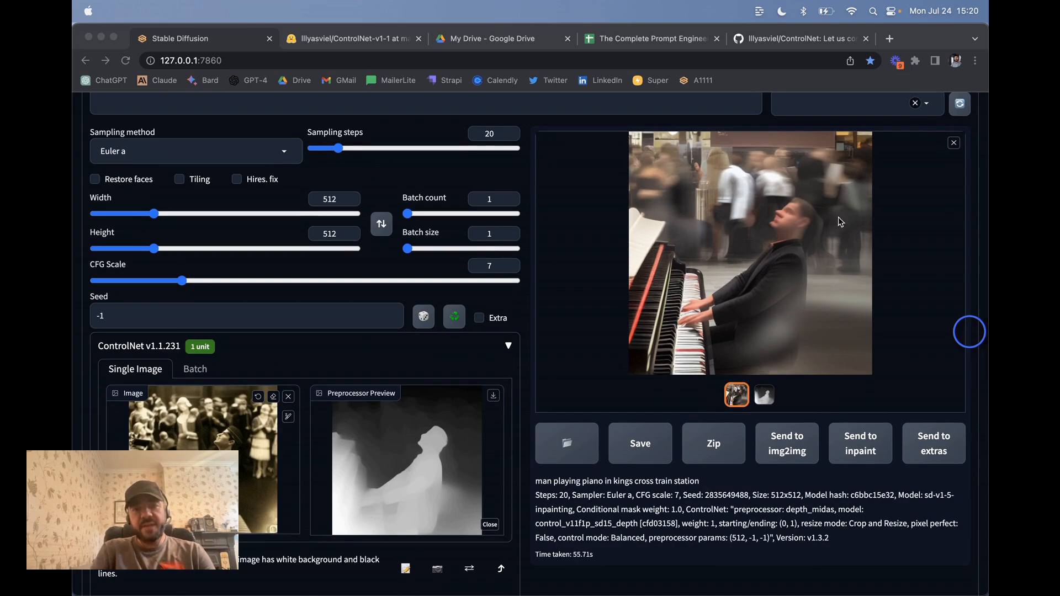
{"action": "scroll", "coordinate": [386, 299], "scroll_direction": "down", "scroll_amount": 6}
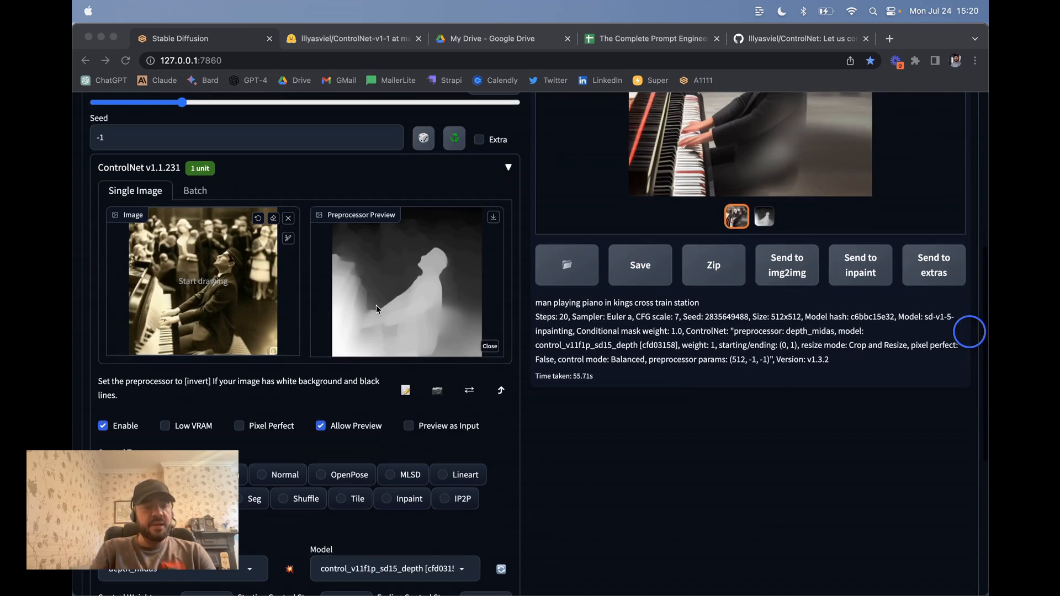
Step: Clear the old reference image and set Control Type to SoftEdge
{"action": "left_click", "coordinate": [290, 233]}
{"action": "left_click", "coordinate": [289, 218]}
{"action": "scroll", "coordinate": [291, 318], "scroll_direction": "down", "scroll_amount": 8}
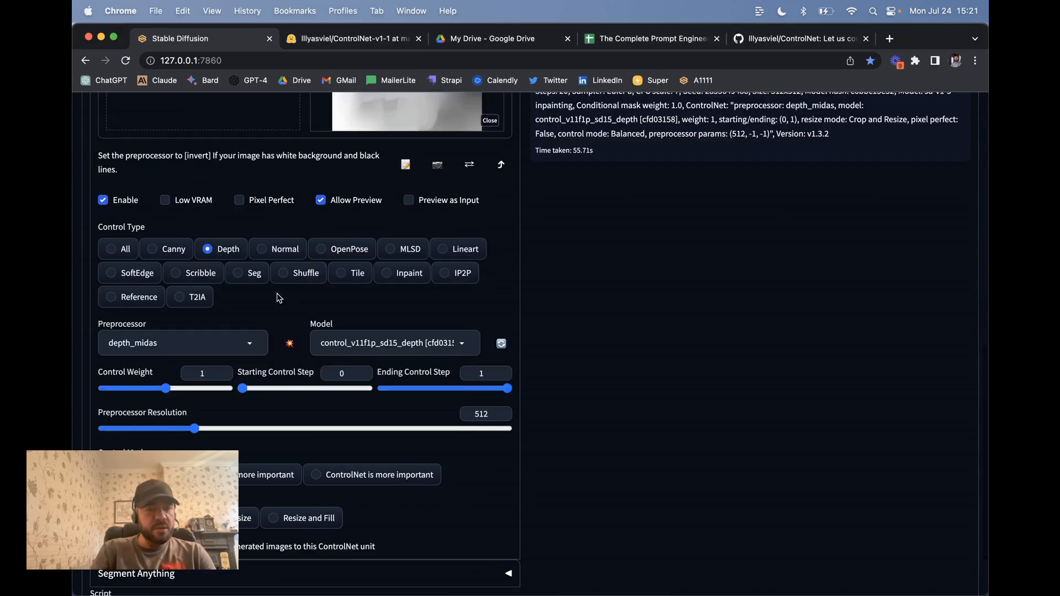
{"action": "left_click", "coordinate": [144, 274]}
{"action": "scroll", "coordinate": [248, 220], "scroll_direction": "up", "scroll_amount": 7}
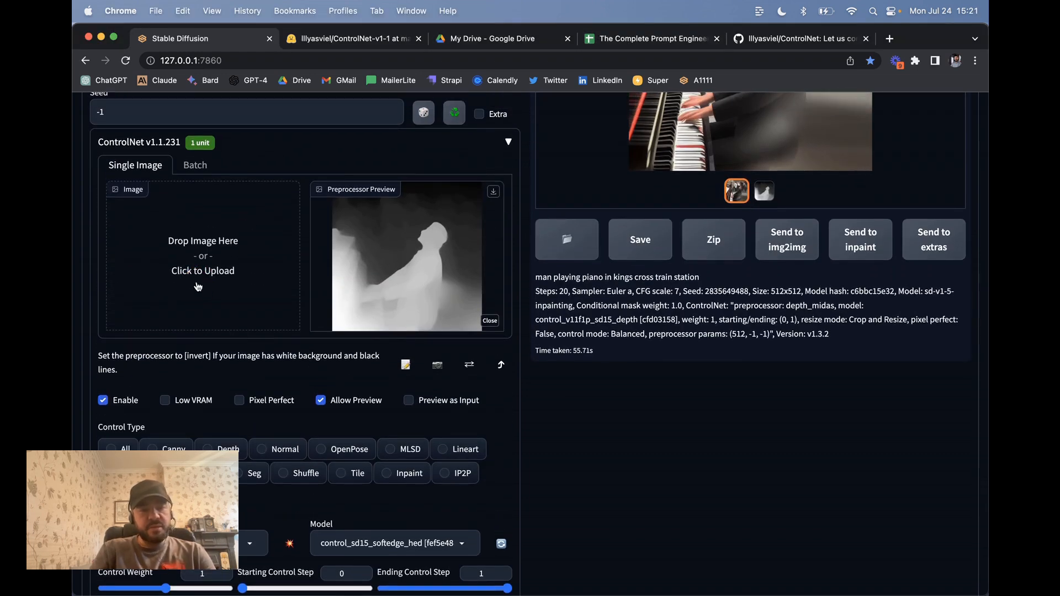
Step: Upload the smiling man's headshot JPG from Downloads as the ControlNet reference
{"action": "left_click", "coordinate": [220, 241]}
{"action": "scroll", "coordinate": [435, 287], "scroll_direction": "down", "scroll_amount": 5}
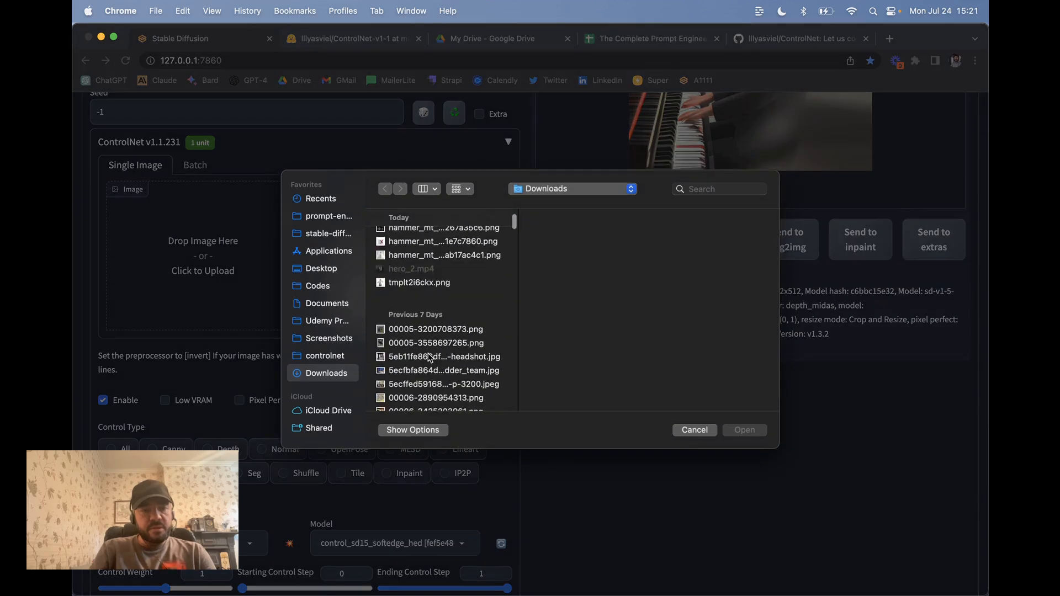
{"action": "left_click", "coordinate": [433, 357]}
{"action": "scroll", "coordinate": [433, 360], "scroll_direction": "down", "scroll_amount": 2}
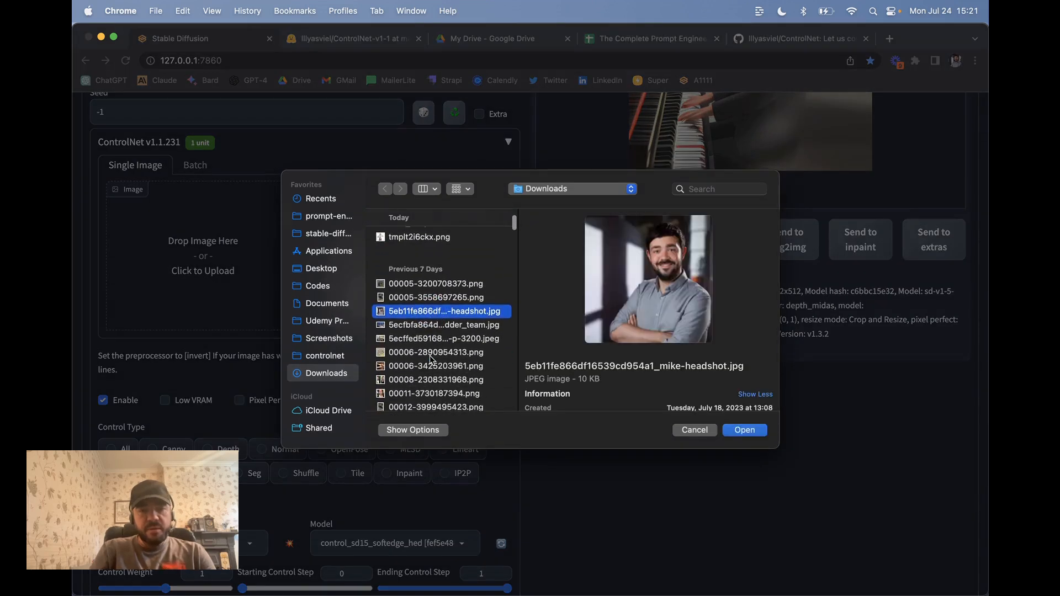
{"action": "left_click", "coordinate": [429, 322]}
{"action": "left_click", "coordinate": [430, 308]}
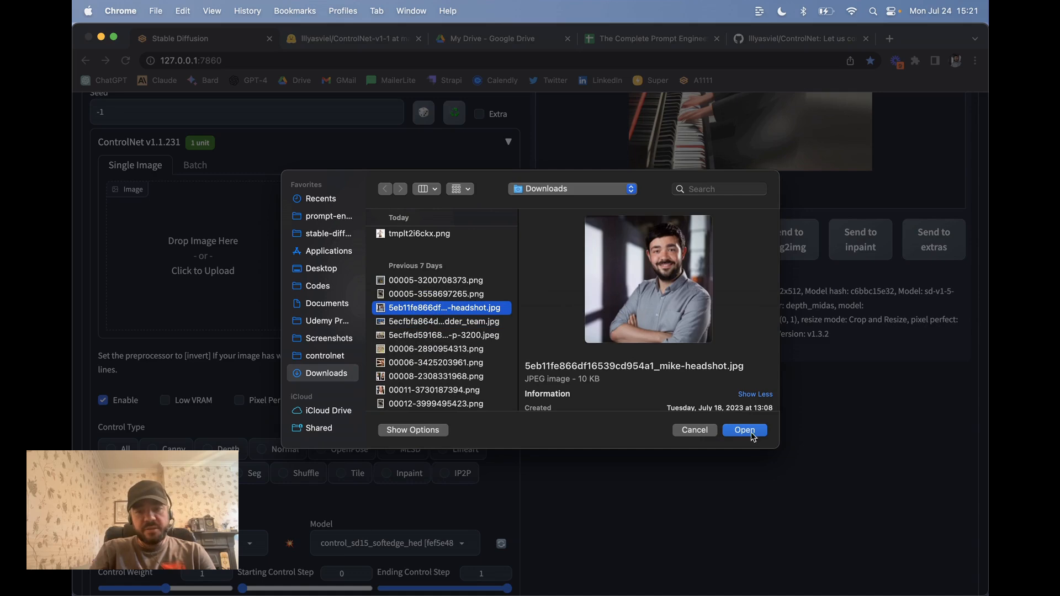
{"action": "left_click", "coordinate": [745, 430]}
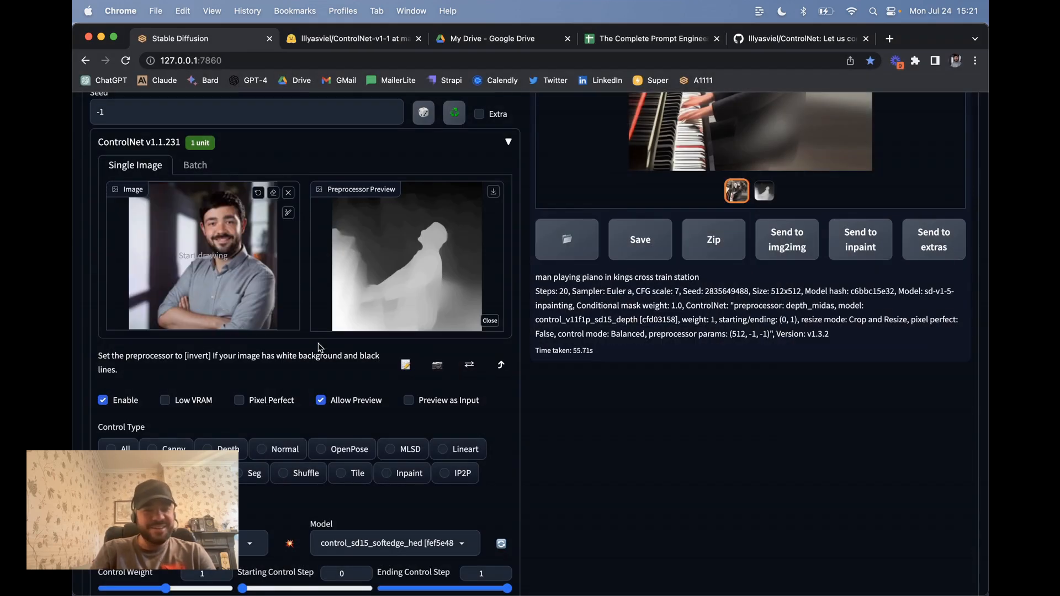
Step: Keep softedge_pidinet as the preprocessor and review the available ControlNet models
{"action": "scroll", "coordinate": [318, 351], "scroll_direction": "down", "scroll_amount": 5}
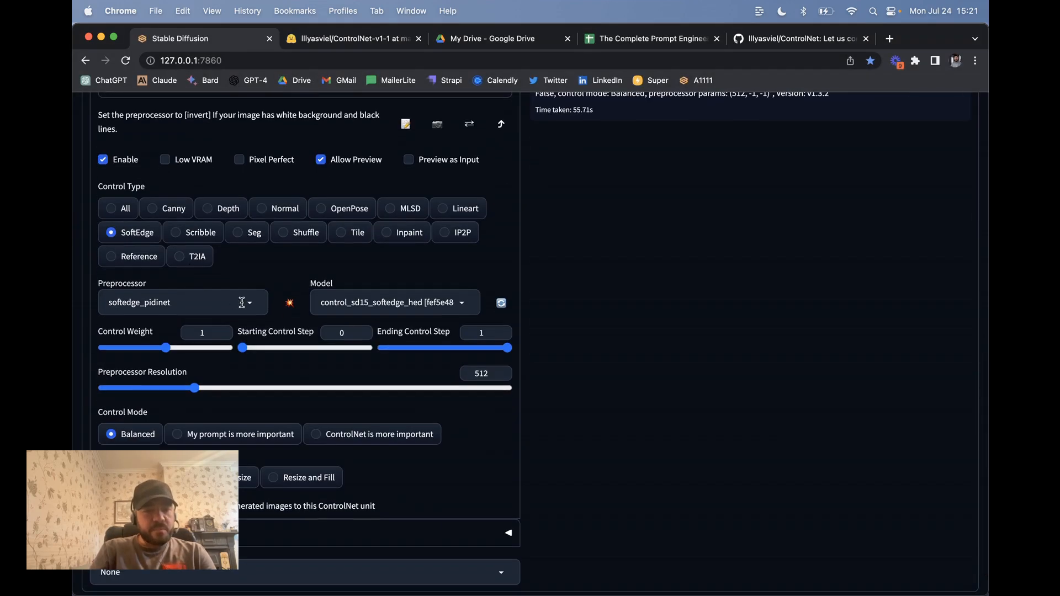
{"action": "left_click", "coordinate": [216, 303]}
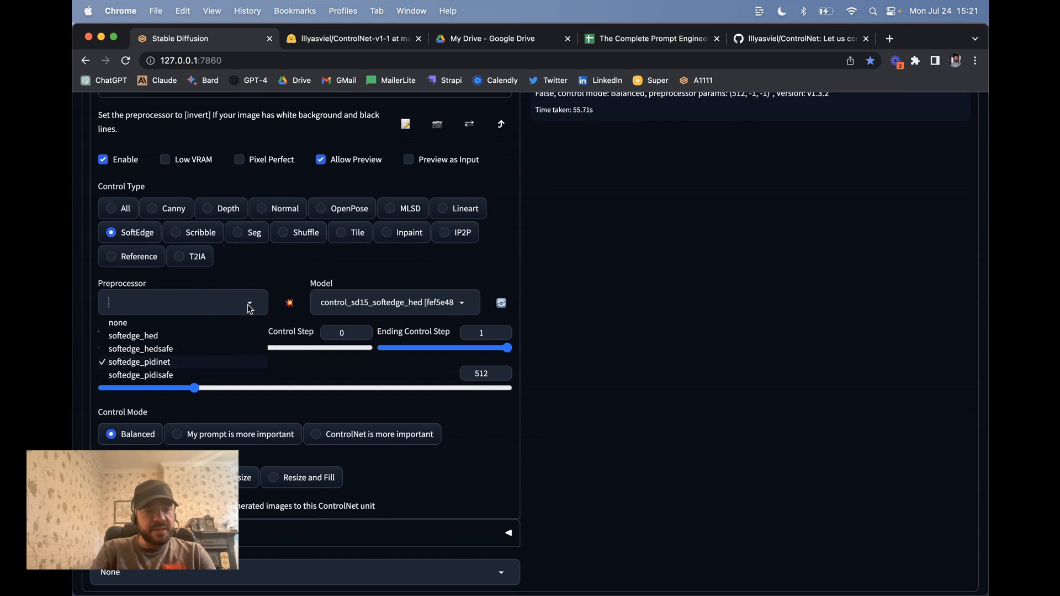
{"action": "left_click", "coordinate": [301, 278]}
{"action": "left_click", "coordinate": [365, 297]}
Step: Leave the model unchanged and replace the prompt with an actor's name plus 'company headshot, business'
{"action": "left_click", "coordinate": [396, 277]}
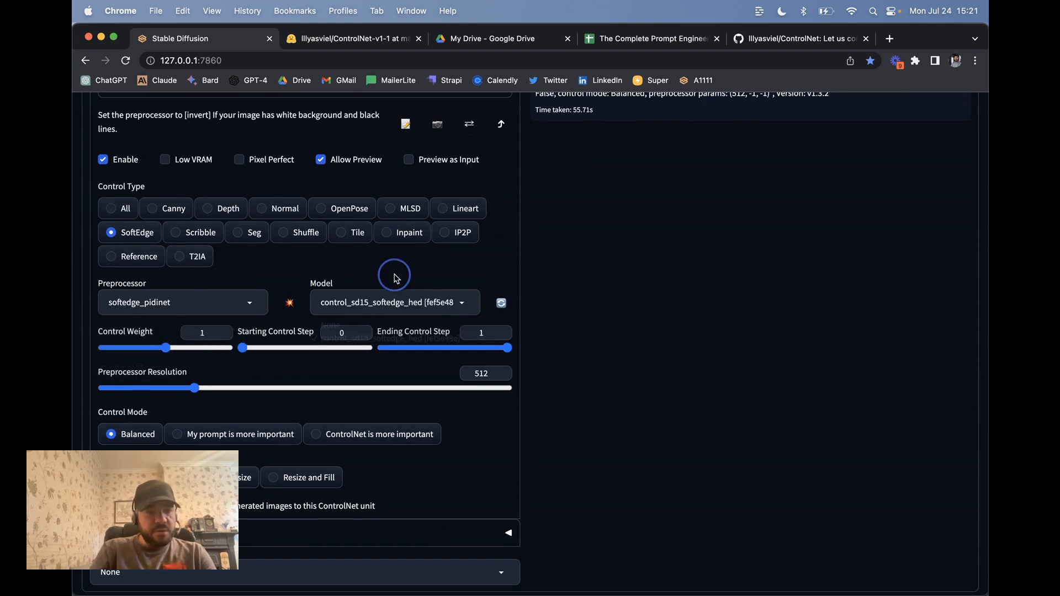
{"action": "scroll", "coordinate": [342, 265], "scroll_direction": "up", "scroll_amount": 10}
{"action": "scroll", "coordinate": [340, 260], "scroll_direction": "down", "scroll_amount": 3}
{"action": "scroll", "coordinate": [339, 260], "scroll_direction": "down", "scroll_amount": 1}
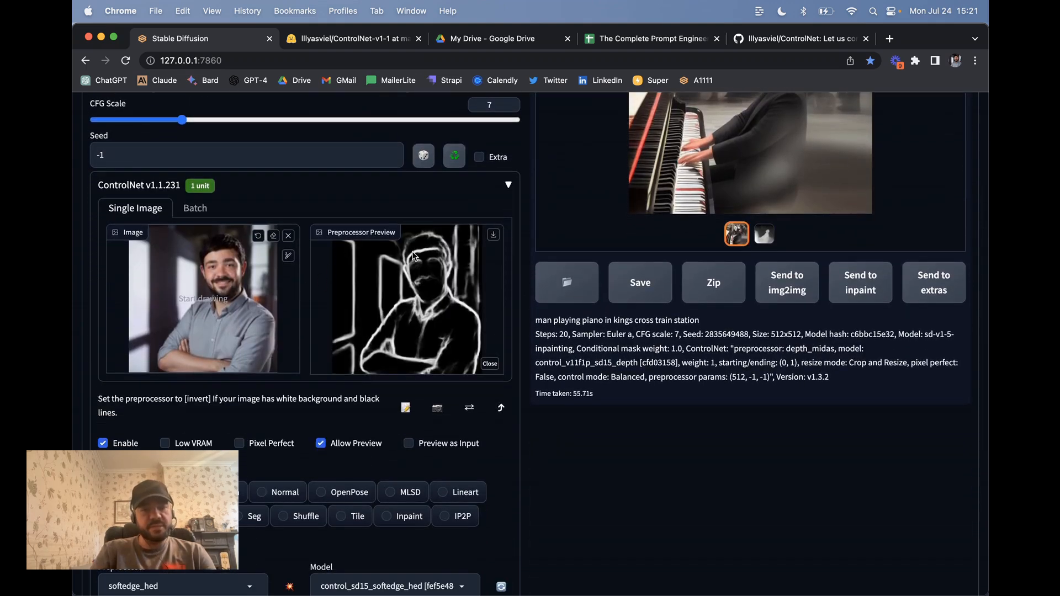
{"action": "scroll", "coordinate": [437, 355], "scroll_direction": "up", "scroll_amount": 15}
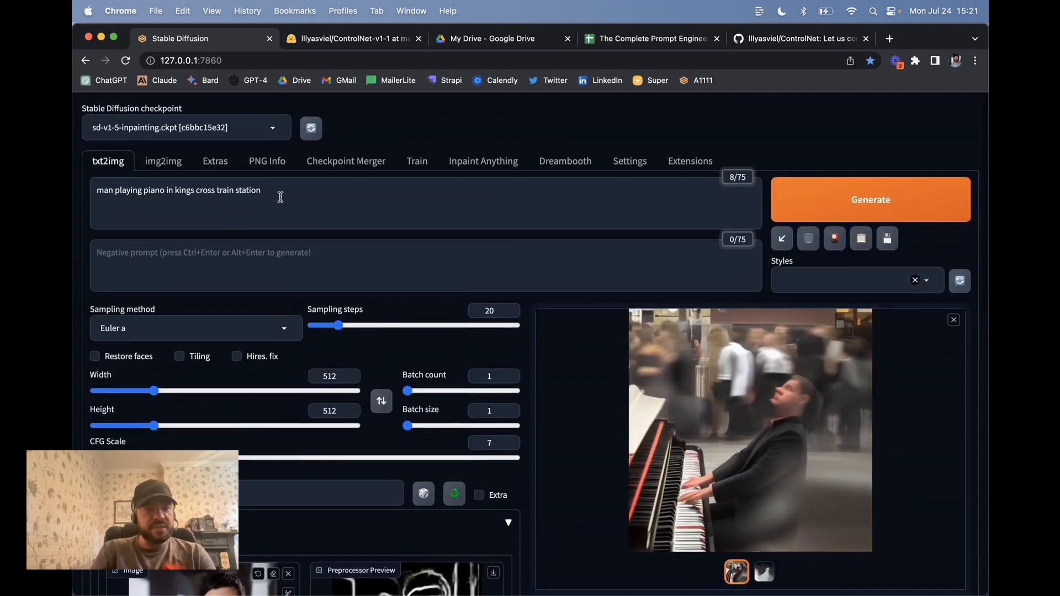
{"action": "left_click_drag", "start_coordinate": [264, 190], "coordinate": [74, 190]}
{"action": "type", "text": "brad b"}
{"action": "type", "text": "itt company headshot, business professional"}
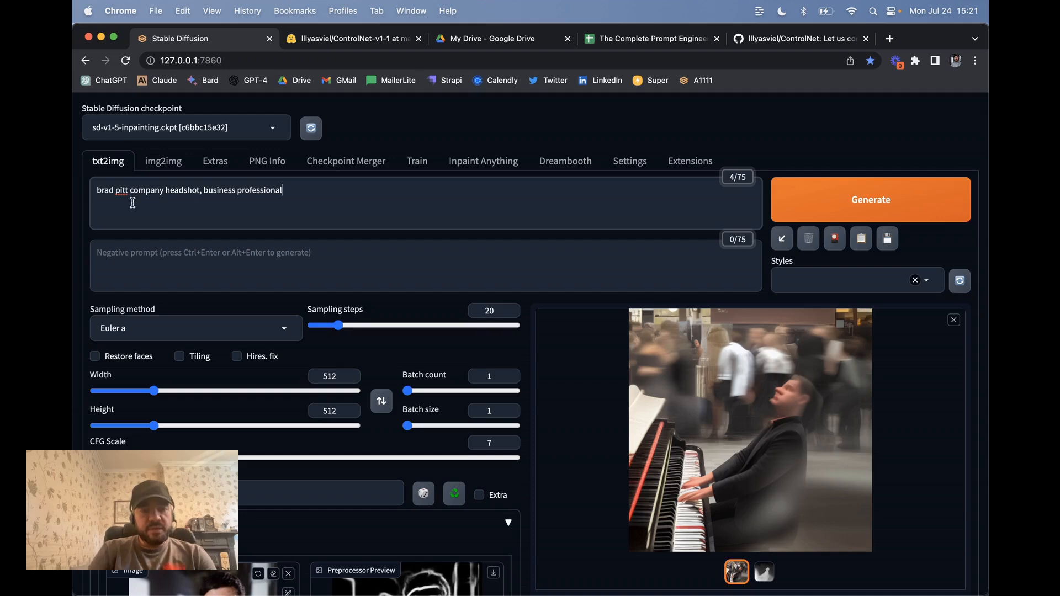
Step: Change the prompt to a different actor's name, correcting a typo
{"action": "scroll", "coordinate": [196, 232], "scroll_direction": "down", "scroll_amount": 8}
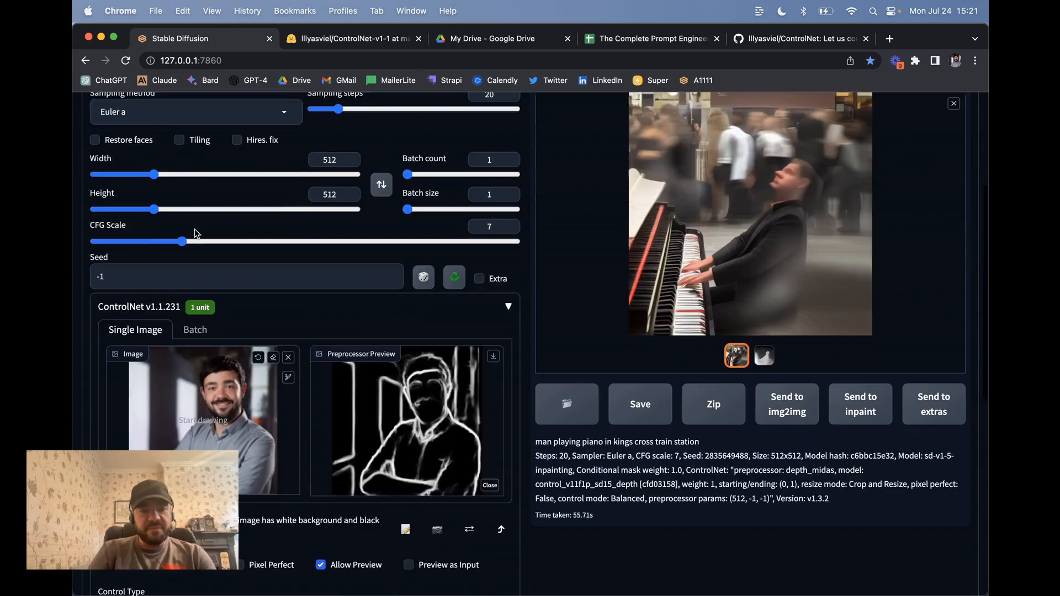
{"action": "scroll", "coordinate": [437, 226], "scroll_direction": "up", "scroll_amount": 2}
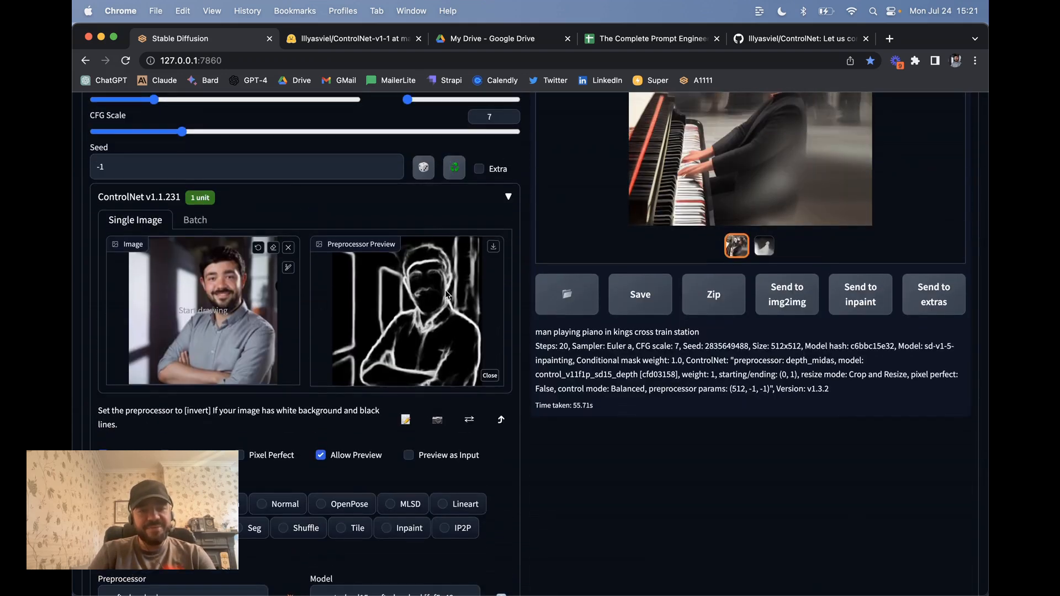
{"action": "scroll", "coordinate": [445, 290], "scroll_direction": "up", "scroll_amount": 8}
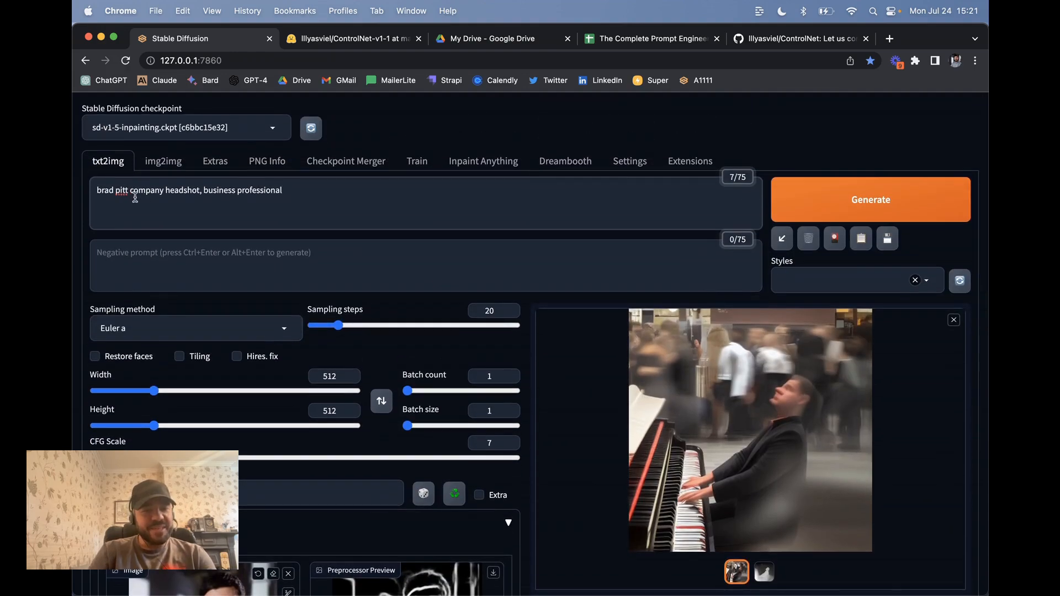
{"action": "scroll", "coordinate": [190, 265], "scroll_direction": "down", "scroll_amount": 5}
{"action": "scroll", "coordinate": [189, 265], "scroll_direction": "up", "scroll_amount": 5}
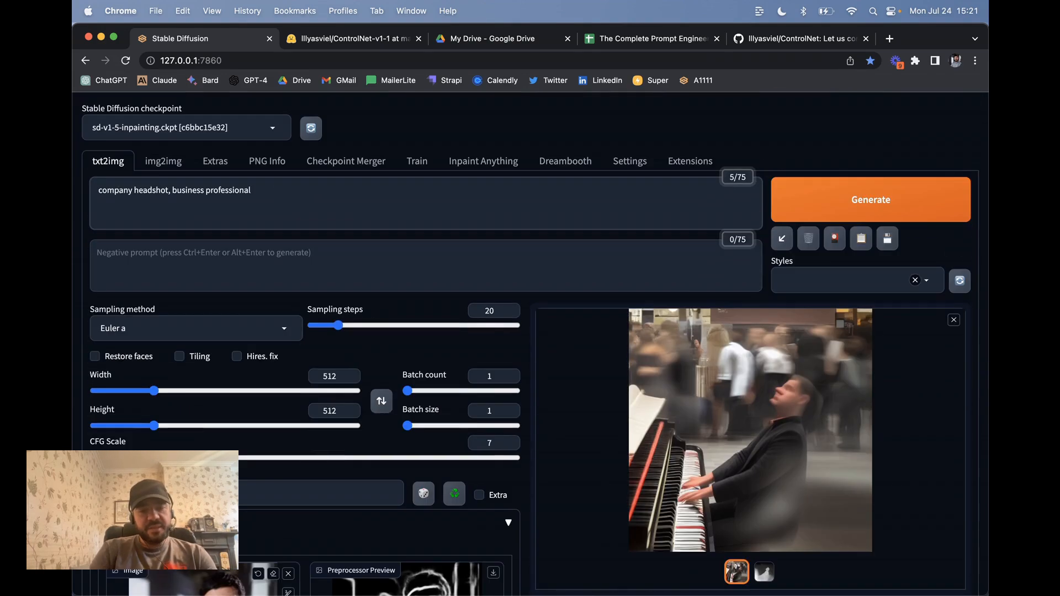
{"action": "type", "text": "jake gyn"}
{"action": "key", "text": "BackSpace"}
Step: Finish the actor's name in the prompt and start generating the company headshot
{"action": "type", "text": "lenhall"}
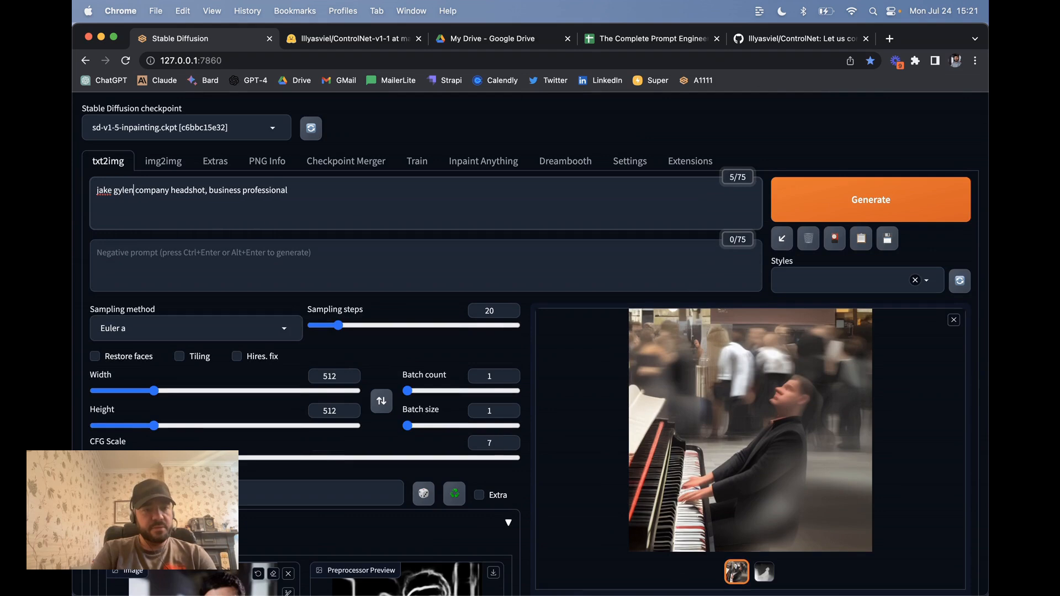
{"action": "left_click", "coordinate": [798, 193]}
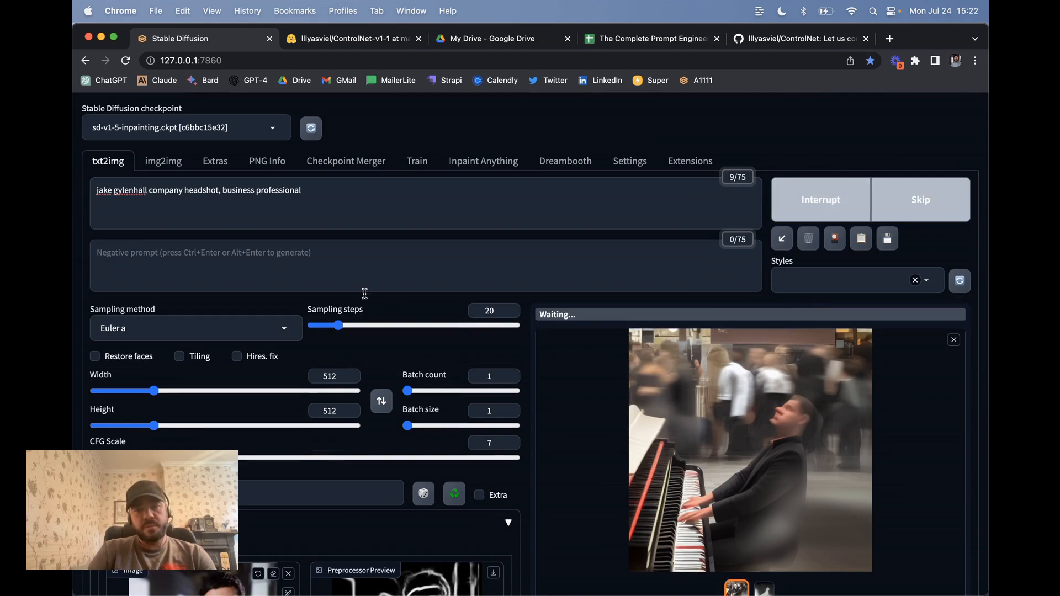
{"action": "scroll", "coordinate": [351, 297], "scroll_direction": "down", "scroll_amount": 5}
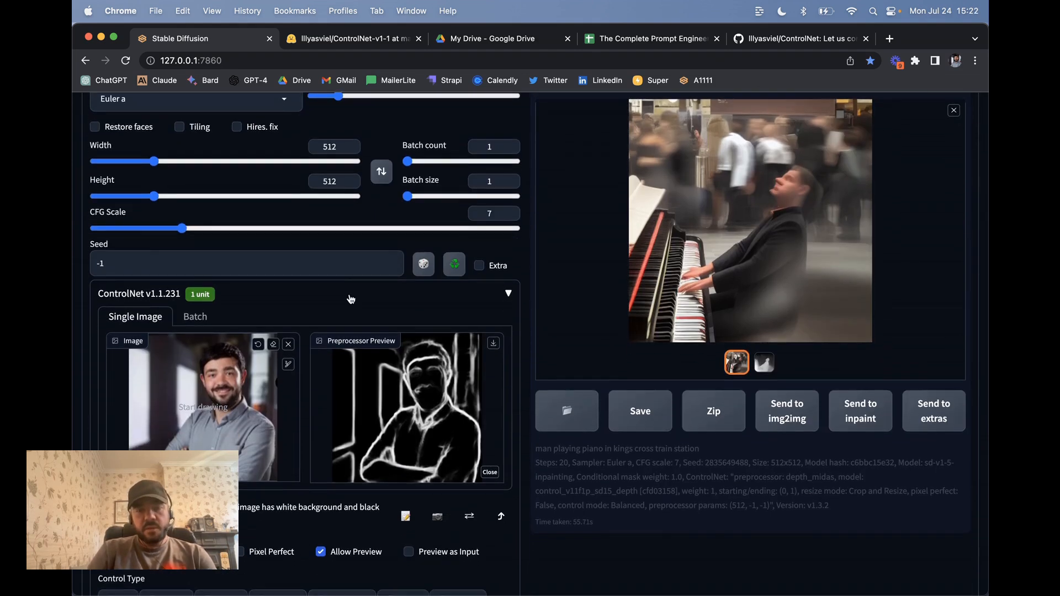
{"action": "scroll", "coordinate": [351, 298], "scroll_direction": "up", "scroll_amount": 1}
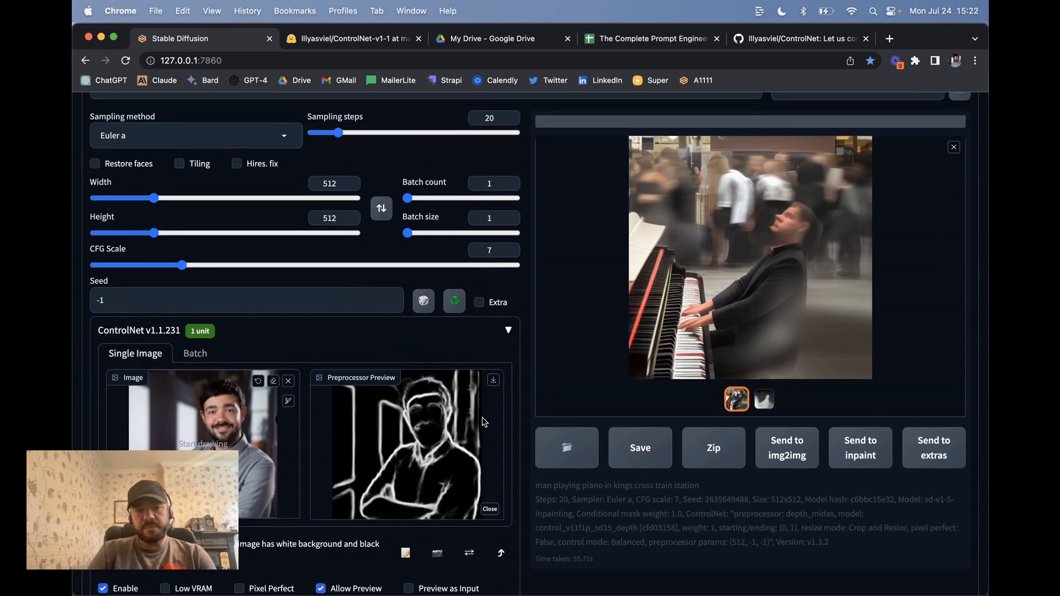
{"action": "scroll", "coordinate": [407, 428], "scroll_direction": "down", "scroll_amount": 3}
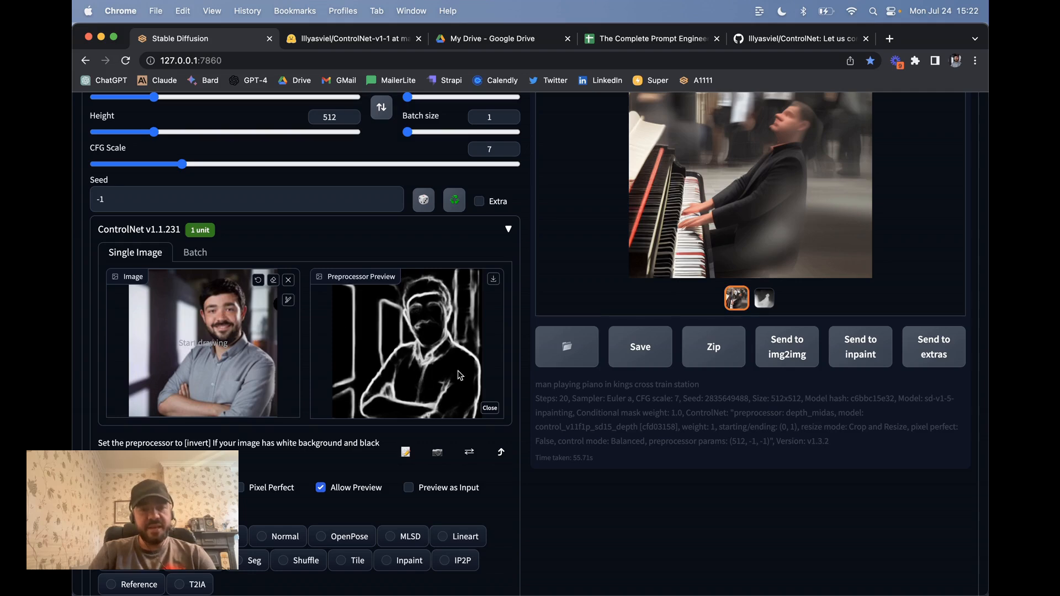
Step: Switch the ControlNet Control Type to Canny
{"action": "scroll", "coordinate": [425, 386], "scroll_direction": "down", "scroll_amount": 3}
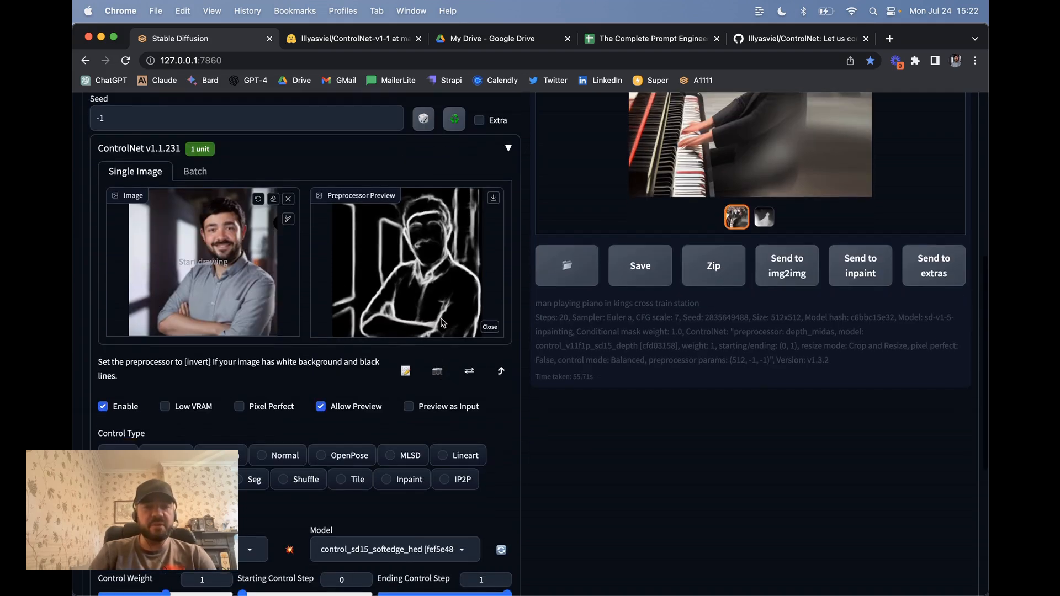
{"action": "scroll", "coordinate": [409, 275], "scroll_direction": "up", "scroll_amount": 10}
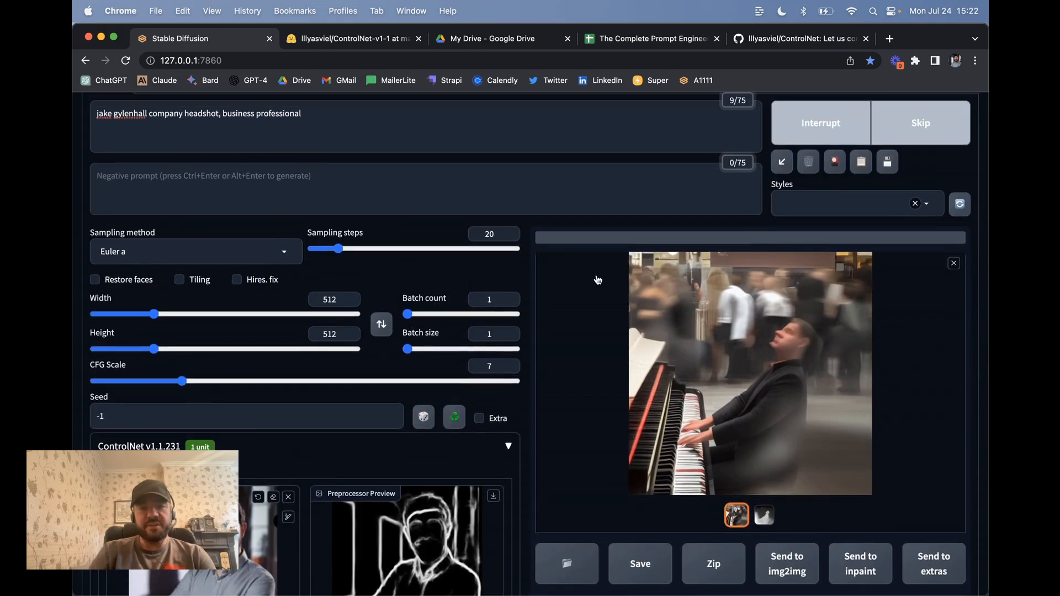
{"action": "scroll", "coordinate": [423, 345], "scroll_direction": "down", "scroll_amount": 2}
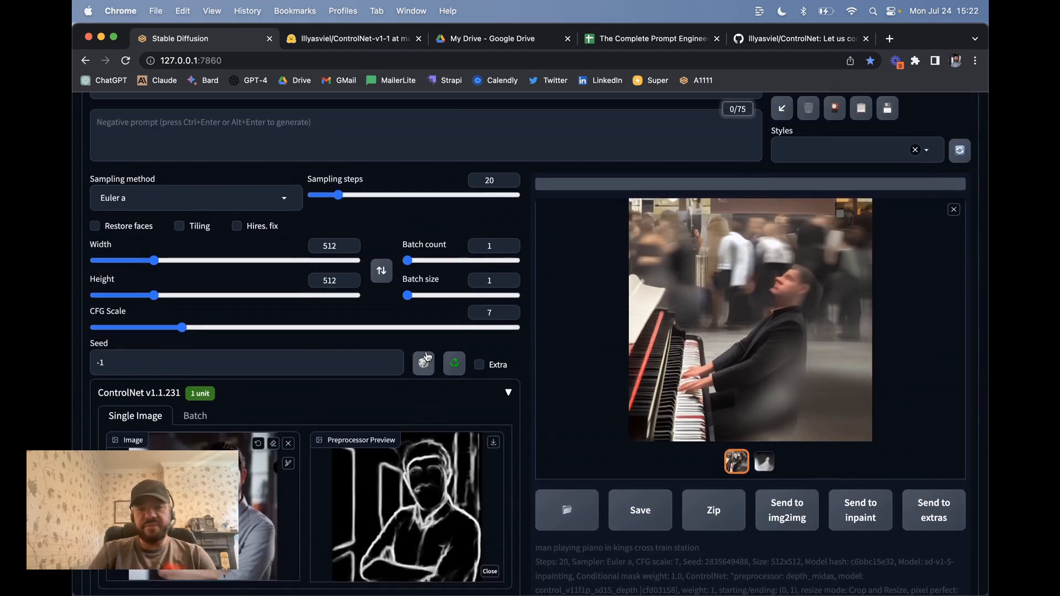
{"action": "scroll", "coordinate": [427, 356], "scroll_direction": "down", "scroll_amount": 15}
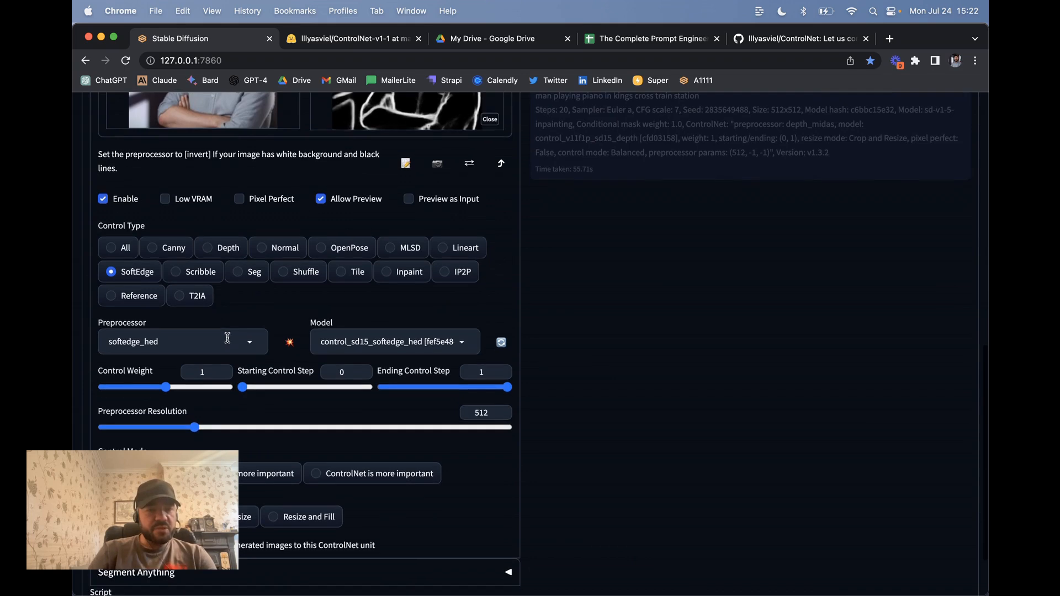
{"action": "left_click", "coordinate": [172, 248]}
Step: Preview the Canny edge map of the headshot and follow the headshot generation
{"action": "left_click", "coordinate": [295, 349]}
{"action": "scroll", "coordinate": [466, 333], "scroll_direction": "up", "scroll_amount": 6}
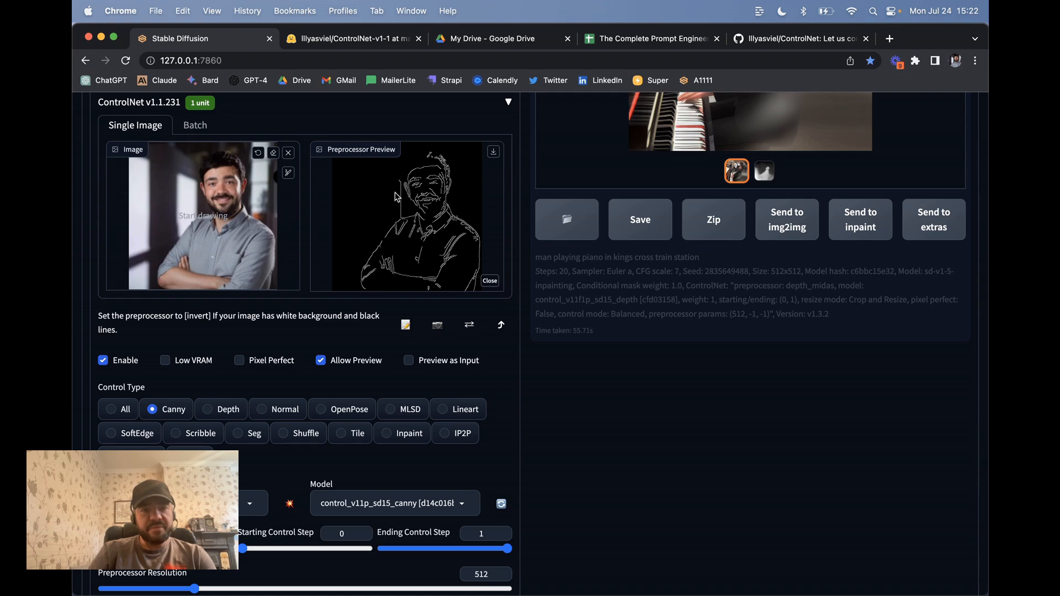
{"action": "scroll", "coordinate": [442, 221], "scroll_direction": "up", "scroll_amount": 1}
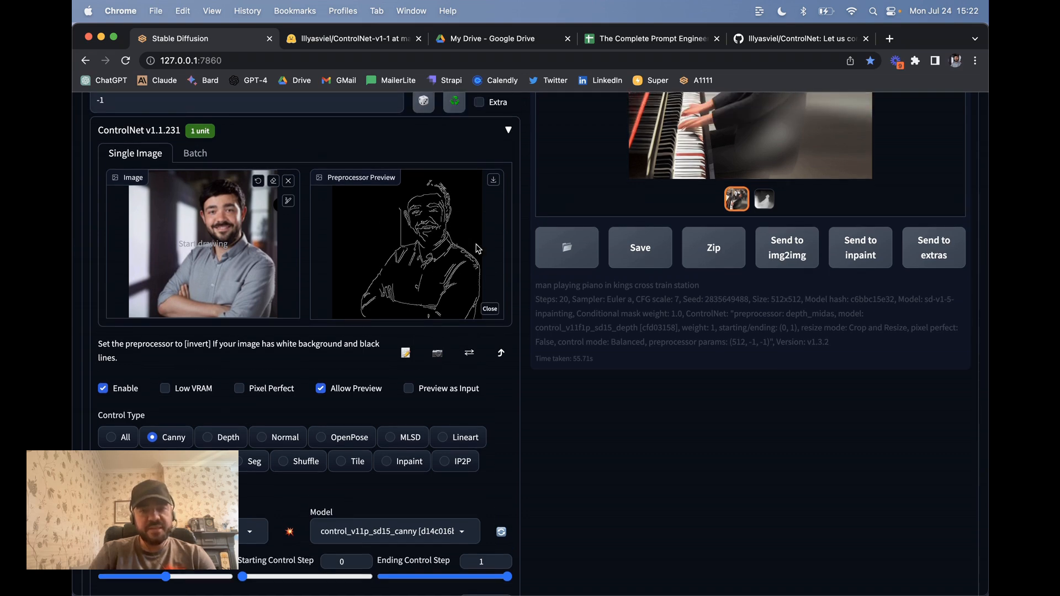
{"action": "scroll", "coordinate": [478, 248], "scroll_direction": "up", "scroll_amount": 5}
{"action": "scroll", "coordinate": [478, 248], "scroll_direction": "up", "scroll_amount": 2}
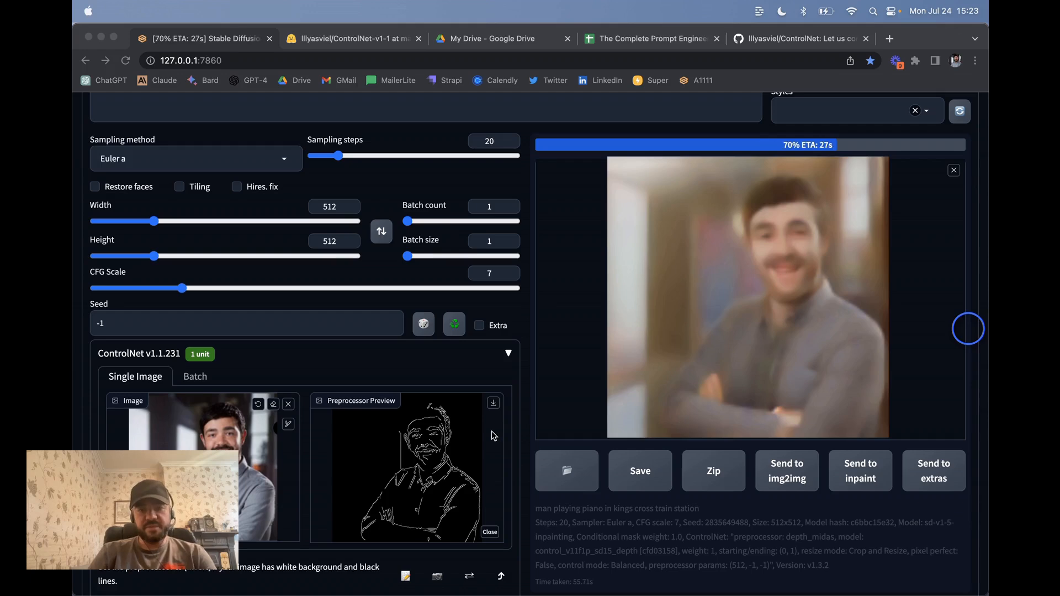
{"action": "scroll", "coordinate": [494, 437], "scroll_direction": "down", "scroll_amount": 3}
{"action": "scroll", "coordinate": [495, 437], "scroll_direction": "up", "scroll_amount": 4}
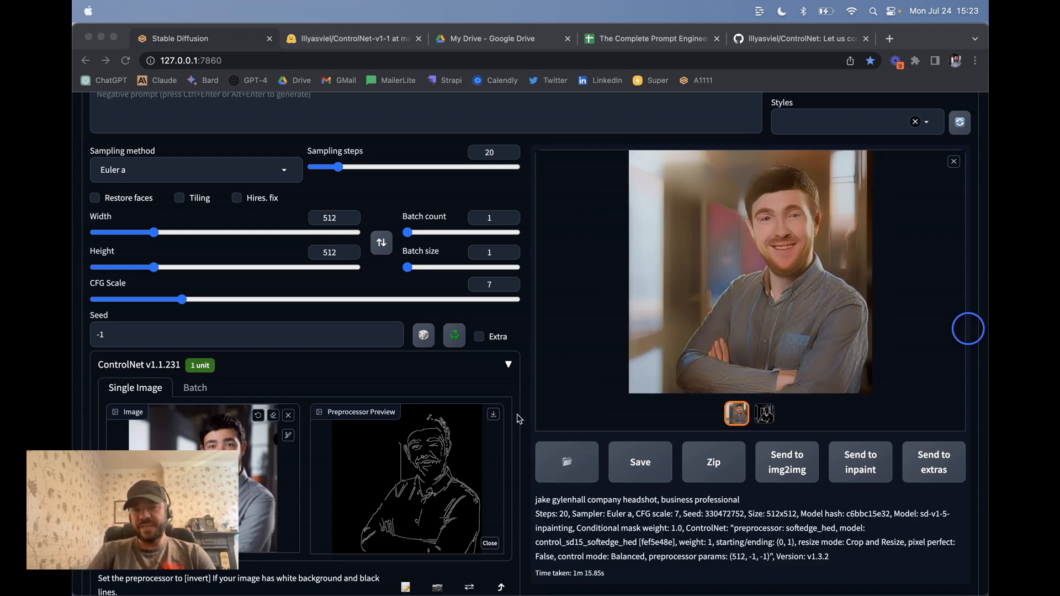
{"action": "scroll", "coordinate": [536, 408], "scroll_direction": "down", "scroll_amount": 5}
{"action": "scroll", "coordinate": [509, 390], "scroll_direction": "up", "scroll_amount": 6}
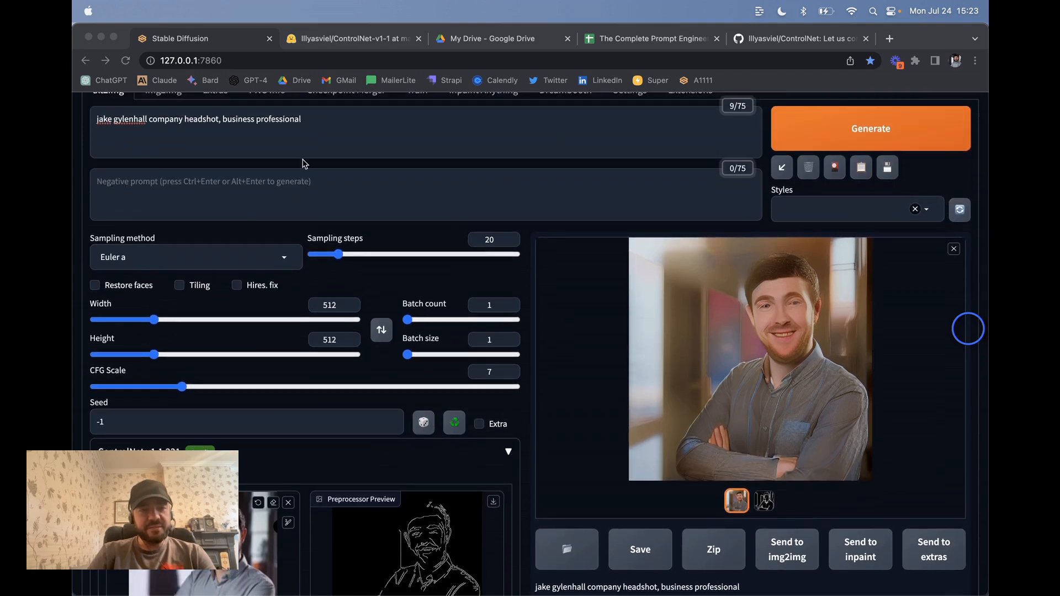
{"action": "scroll", "coordinate": [445, 307], "scroll_direction": "down", "scroll_amount": 3}
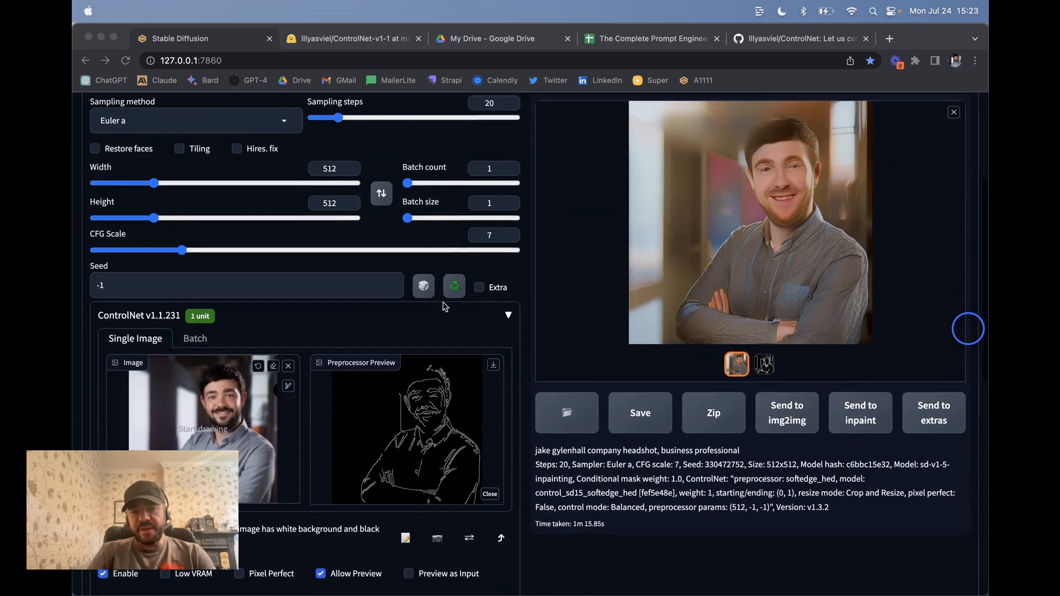
{"action": "scroll", "coordinate": [608, 292], "scroll_direction": "up", "scroll_amount": 2}
{"action": "scroll", "coordinate": [751, 364], "scroll_direction": "down", "scroll_amount": 3}
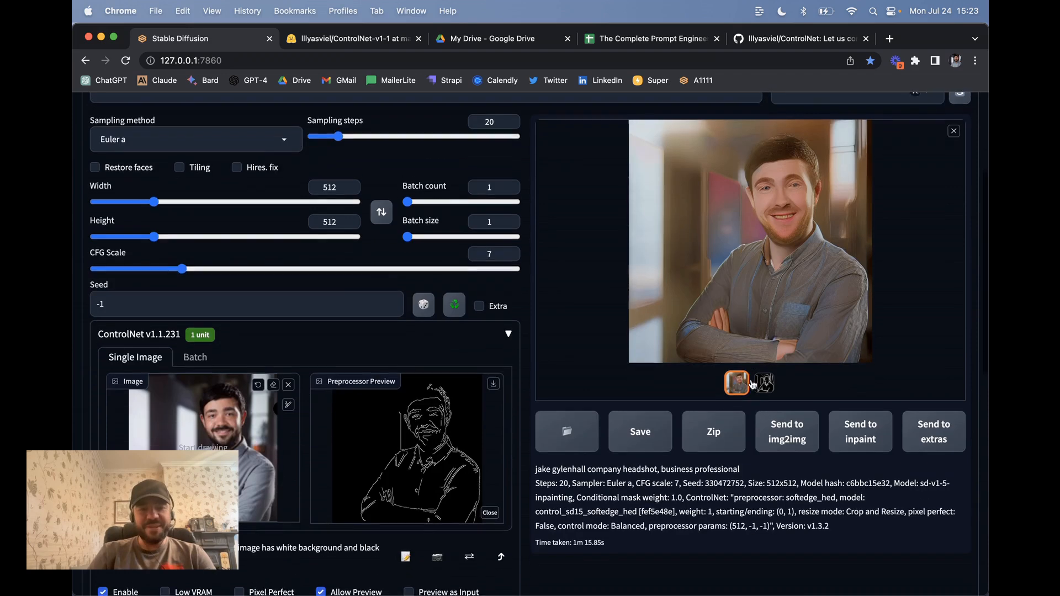
{"action": "scroll", "coordinate": [782, 249], "scroll_direction": "up", "scroll_amount": 2}
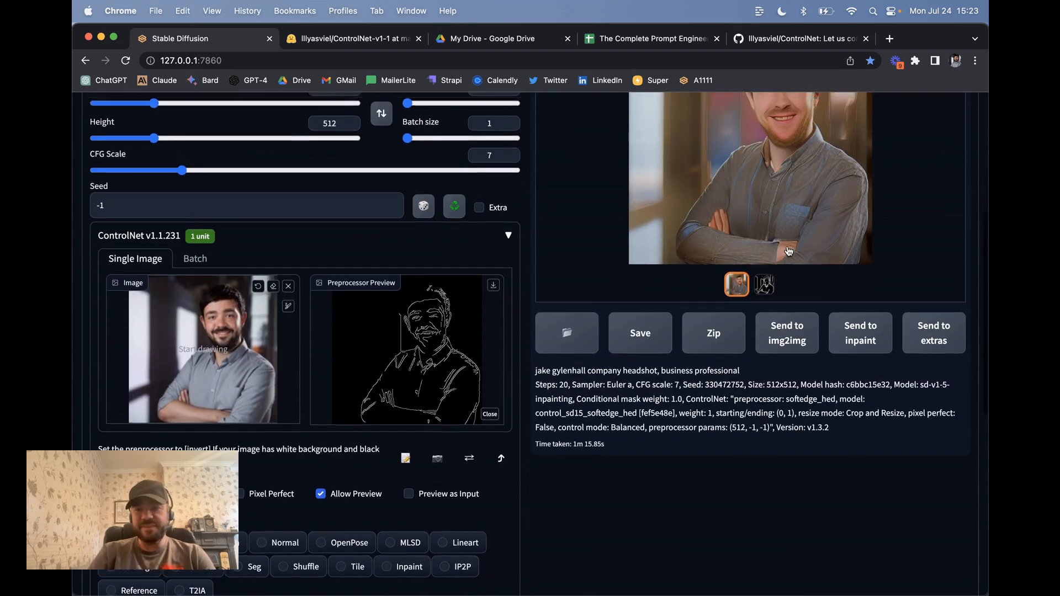
{"action": "scroll", "coordinate": [791, 159], "scroll_direction": "down", "scroll_amount": 3}
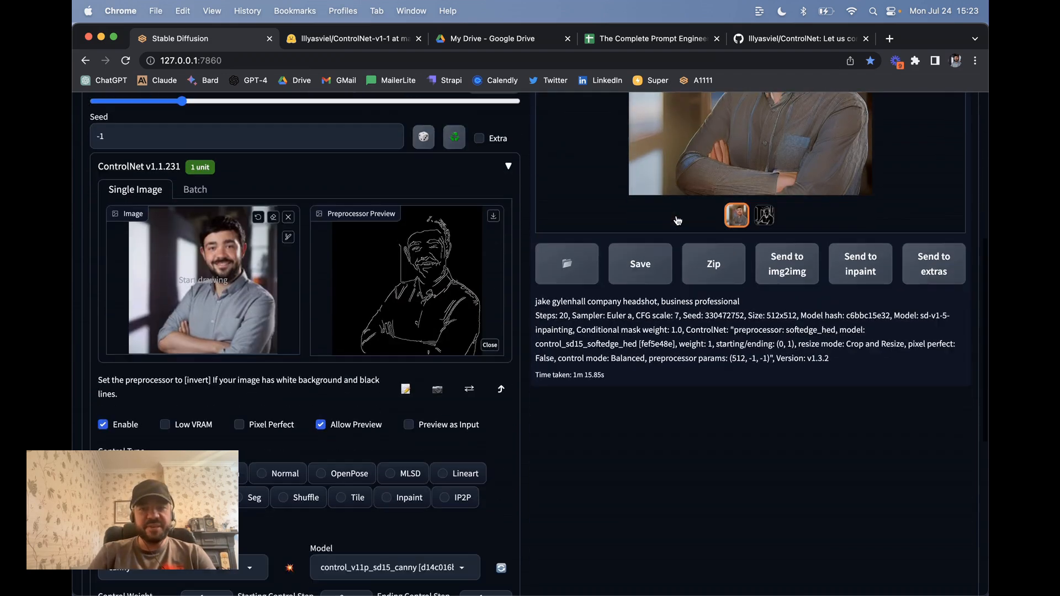
{"action": "scroll", "coordinate": [535, 248], "scroll_direction": "up", "scroll_amount": 3}
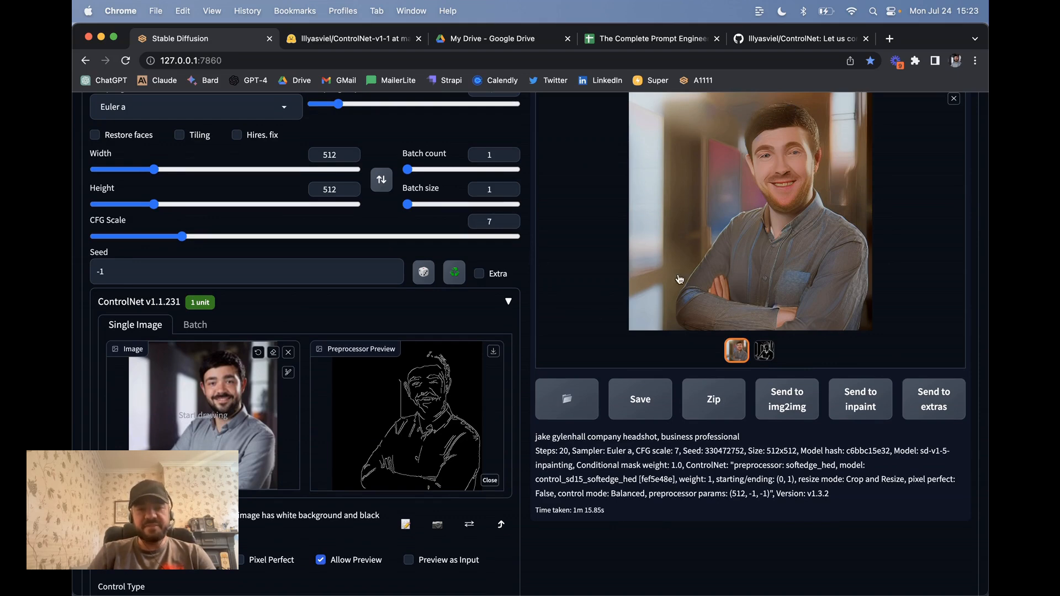
{"action": "scroll", "coordinate": [413, 424], "scroll_direction": "down", "scroll_amount": 3}
{"action": "scroll", "coordinate": [412, 423], "scroll_direction": "down", "scroll_amount": 1}
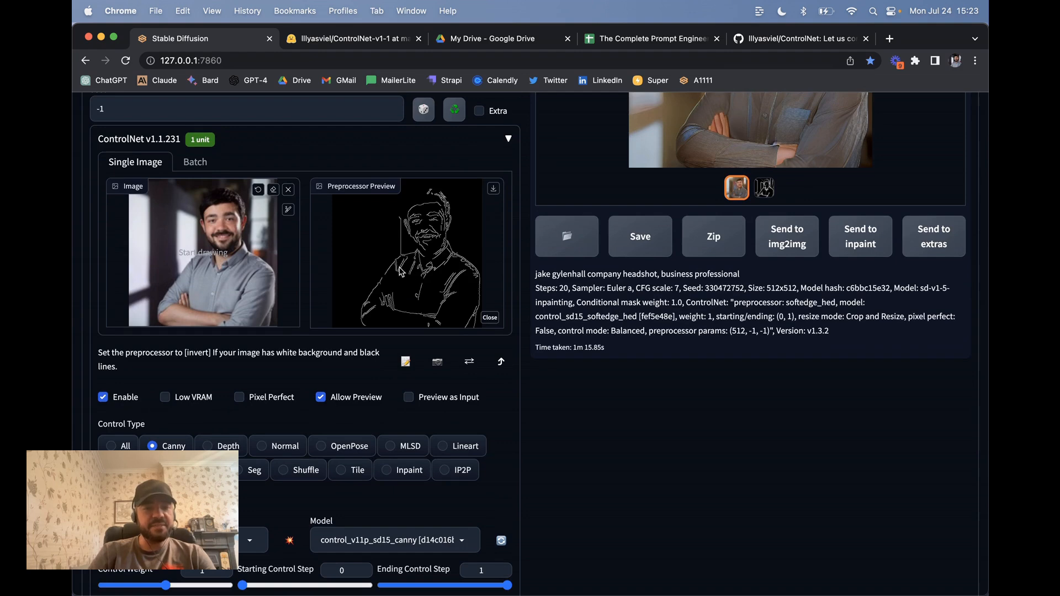
{"action": "scroll", "coordinate": [425, 254], "scroll_direction": "down", "scroll_amount": 6}
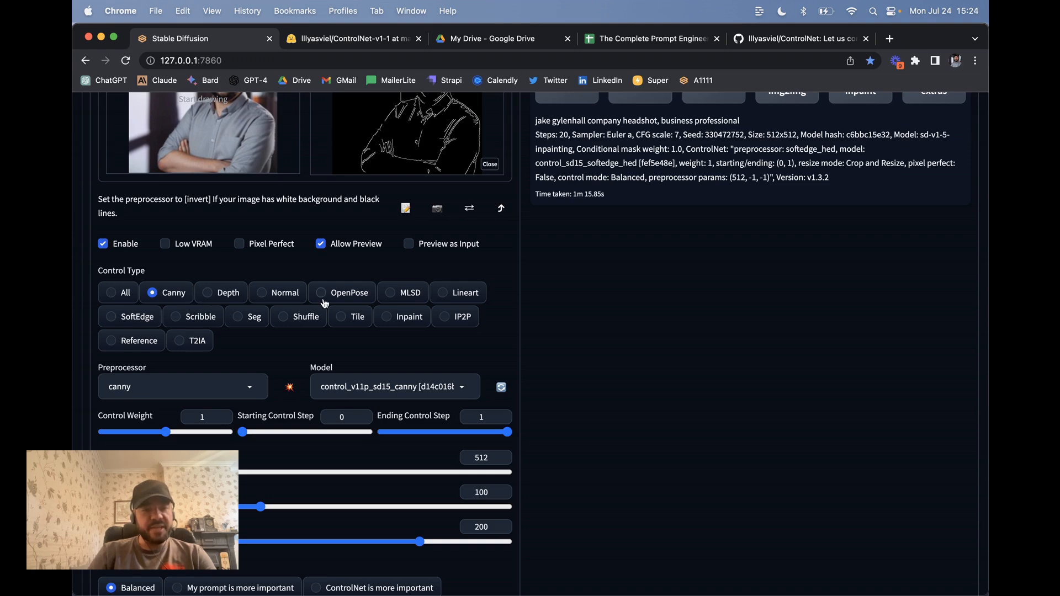
{"action": "scroll", "coordinate": [291, 300], "scroll_direction": "up", "scroll_amount": 4}
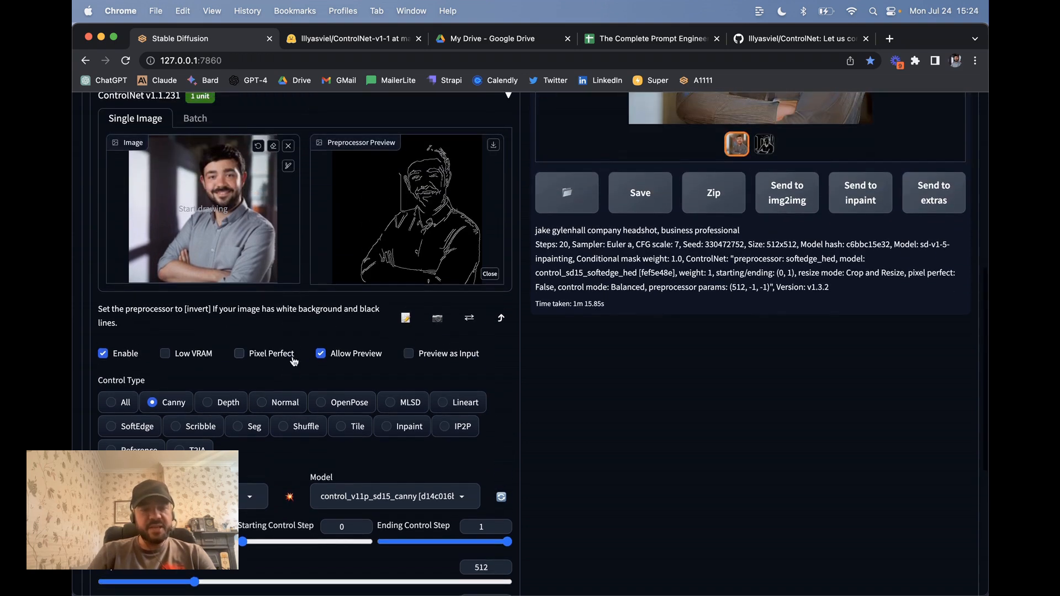
Step: Set Control Type to Normal and preview the normal_bae normal map, then select Seg
{"action": "left_click", "coordinate": [285, 403]}
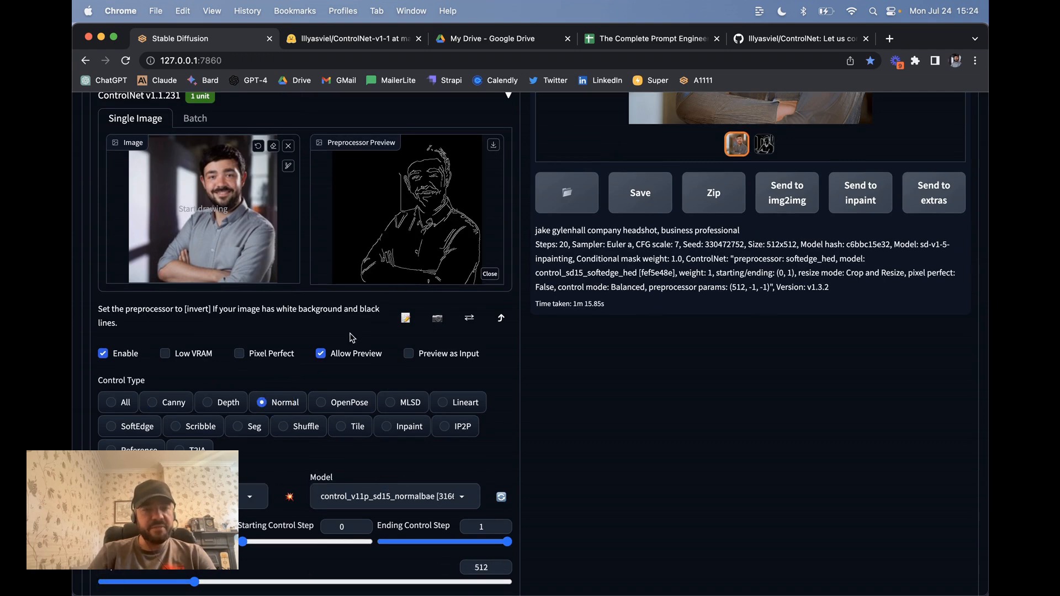
{"action": "scroll", "coordinate": [372, 356], "scroll_direction": "down", "scroll_amount": 4}
{"action": "left_click", "coordinate": [288, 294]}
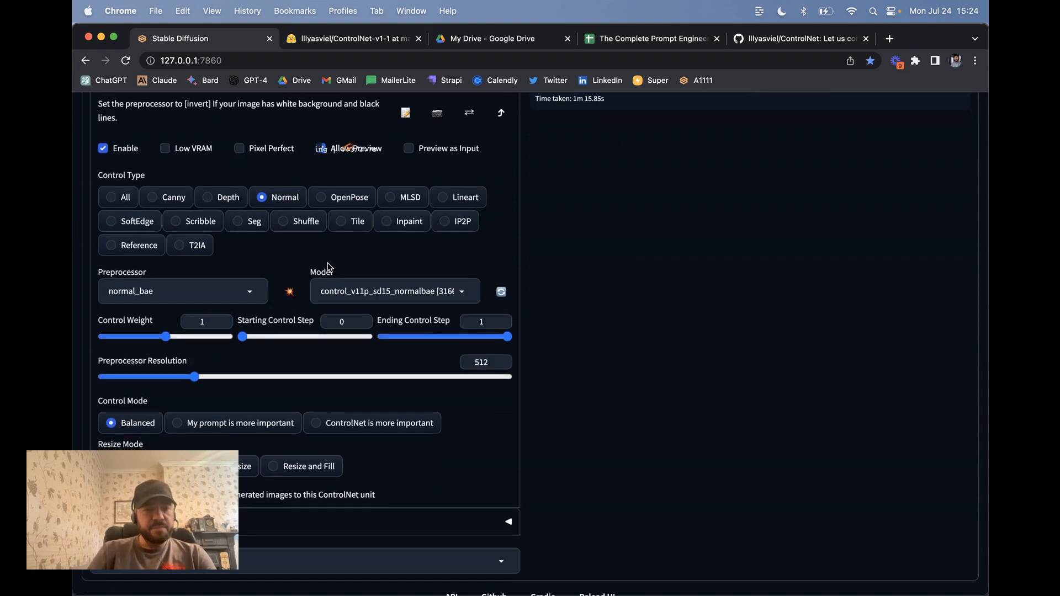
{"action": "scroll", "coordinate": [326, 267], "scroll_direction": "up", "scroll_amount": 3}
{"action": "scroll", "coordinate": [328, 266], "scroll_direction": "up", "scroll_amount": 2}
{"action": "scroll", "coordinate": [328, 267], "scroll_direction": "down", "scroll_amount": 2}
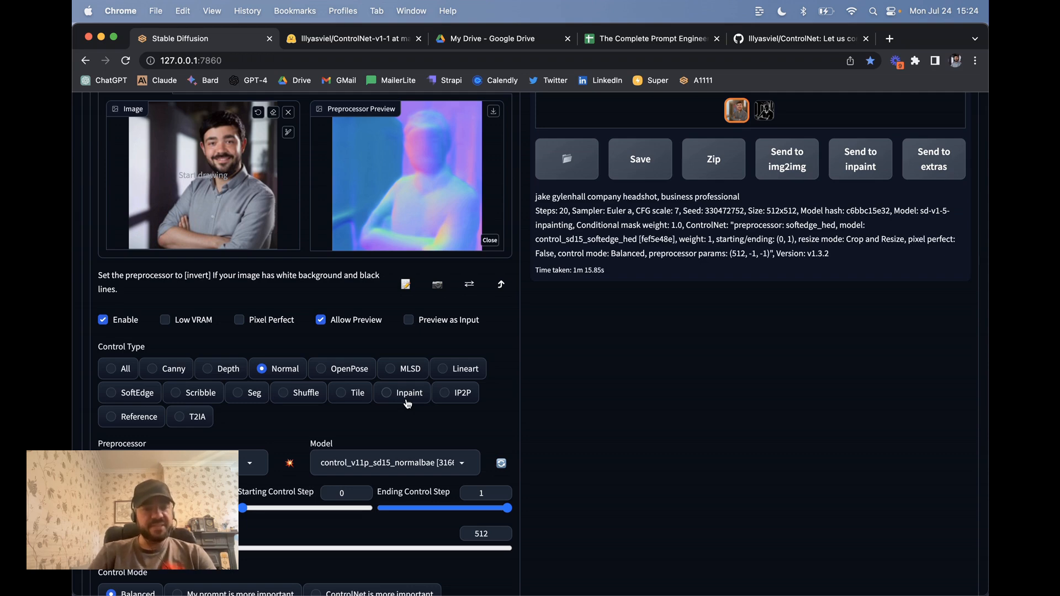
{"action": "left_click", "coordinate": [250, 394]}
Step: Run seg_ofade20k to preview the man as a red silhouette on grey
{"action": "scroll", "coordinate": [298, 381], "scroll_direction": "down", "scroll_amount": 3}
{"action": "left_click", "coordinate": [291, 364]}
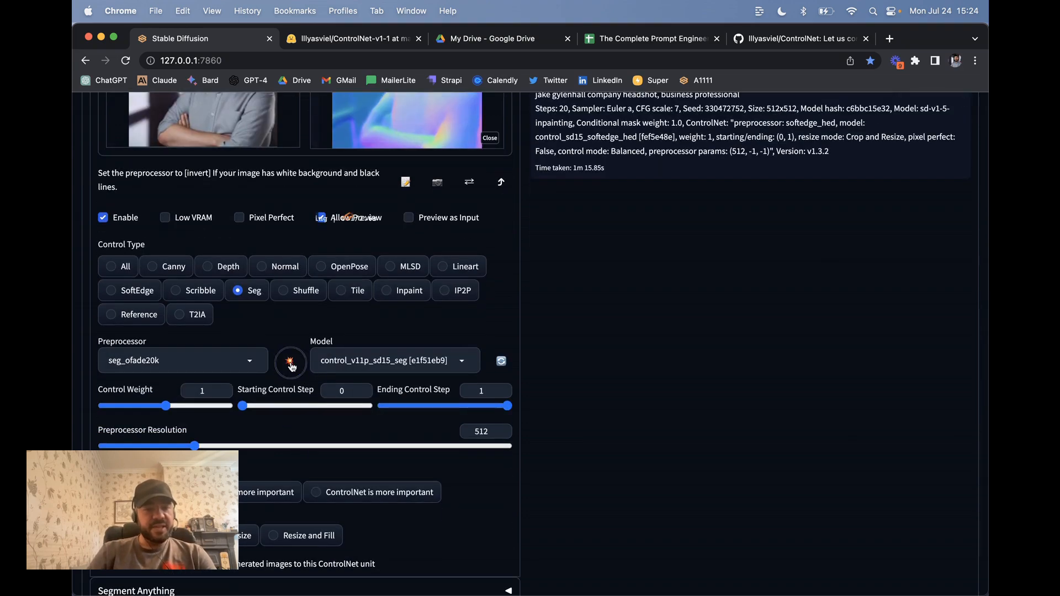
{"action": "scroll", "coordinate": [324, 332], "scroll_direction": "up", "scroll_amount": 3}
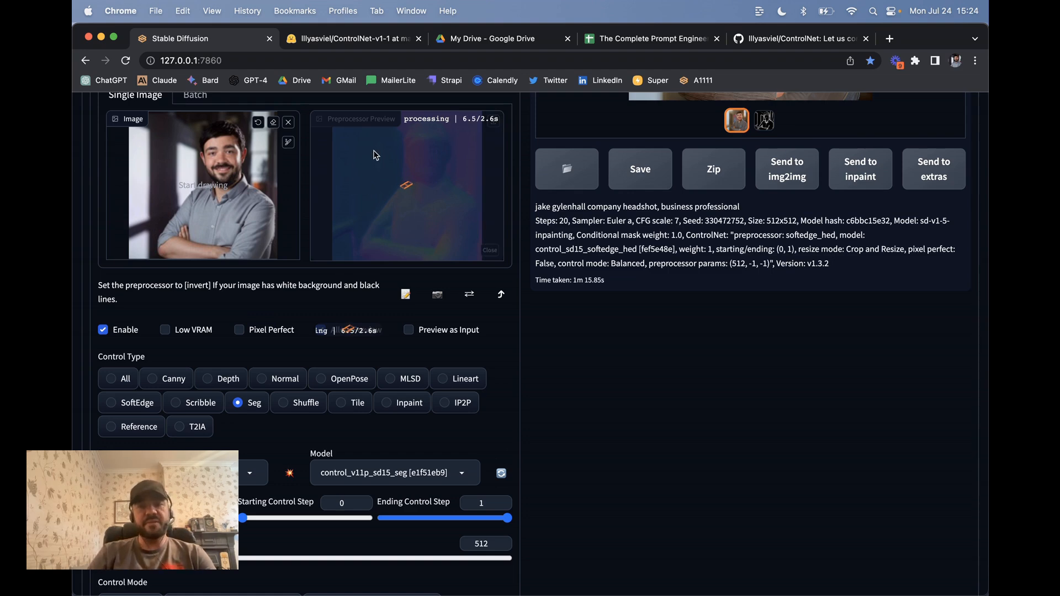
{"action": "scroll", "coordinate": [387, 246], "scroll_direction": "down", "scroll_amount": 2}
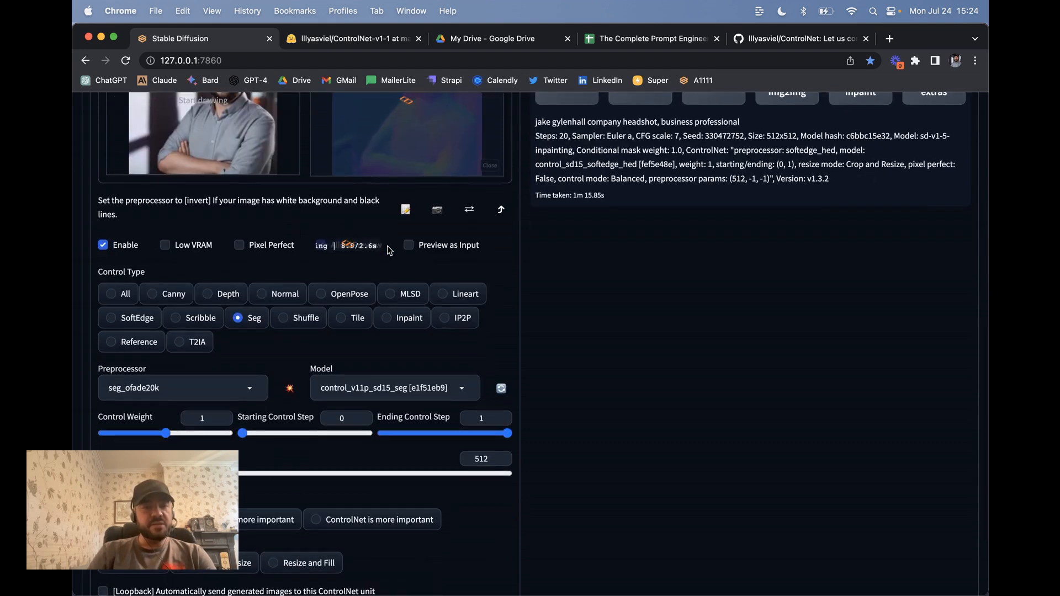
{"action": "scroll", "coordinate": [424, 213], "scroll_direction": "up", "scroll_amount": 2}
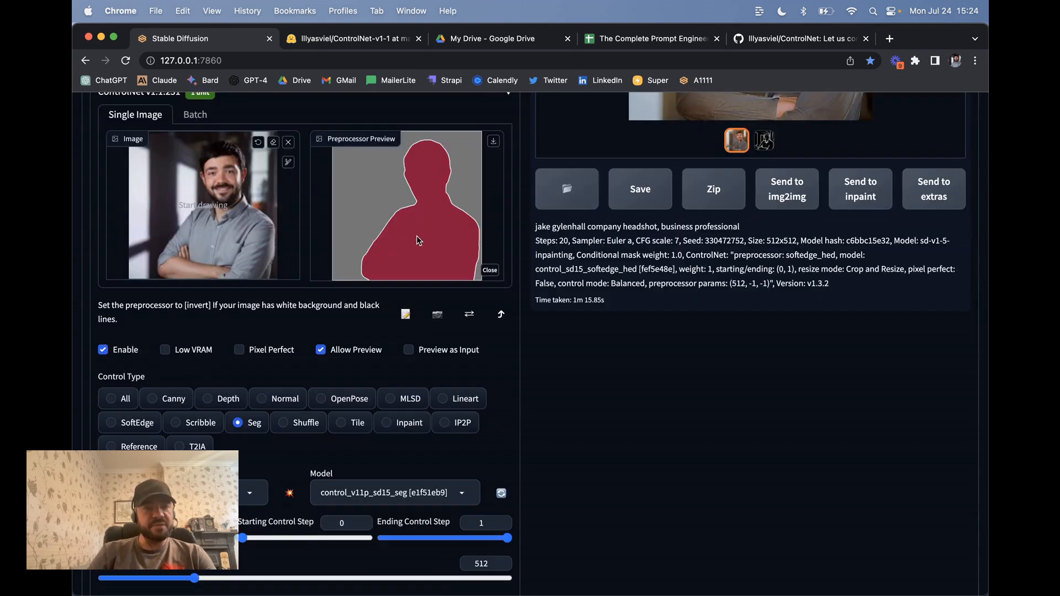
{"action": "scroll", "coordinate": [328, 348], "scroll_direction": "down", "scroll_amount": 5}
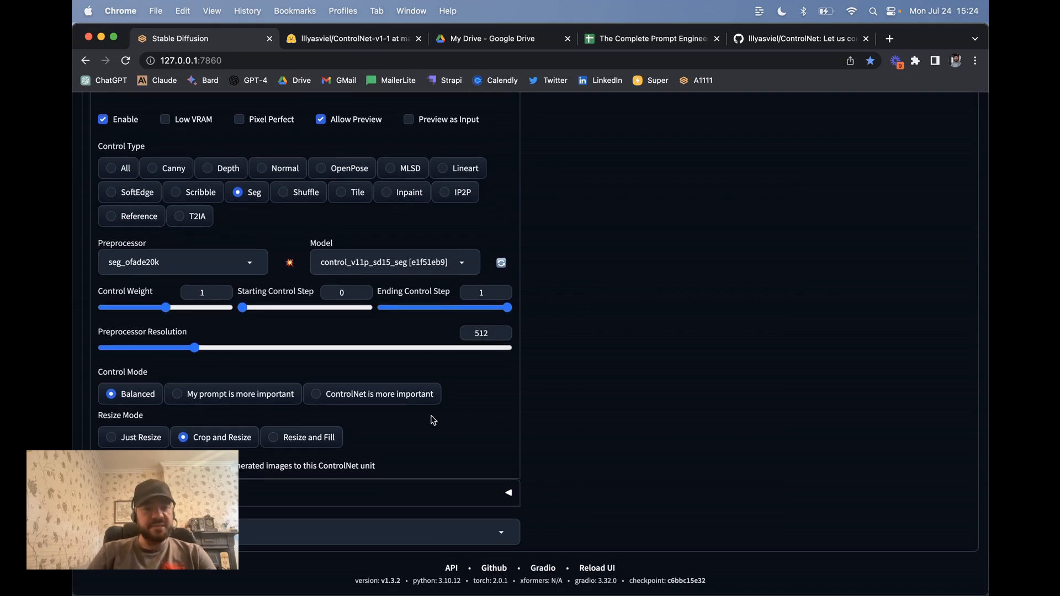
{"action": "scroll", "coordinate": [434, 421], "scroll_direction": "up", "scroll_amount": 2}
{"action": "scroll", "coordinate": [433, 420], "scroll_direction": "down", "scroll_amount": 2}
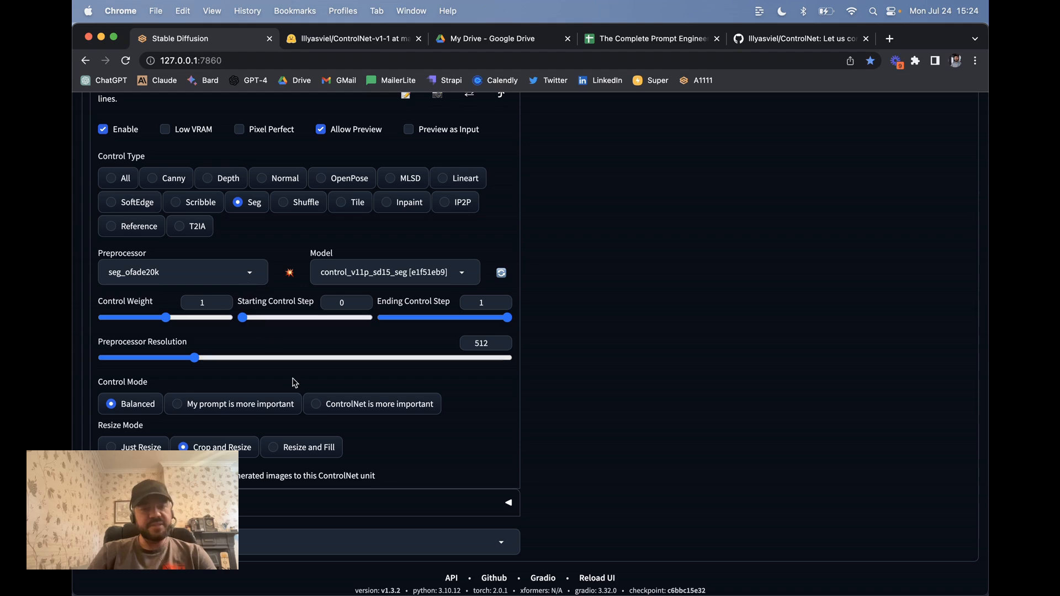
{"action": "scroll", "coordinate": [294, 383], "scroll_direction": "up", "scroll_amount": 3}
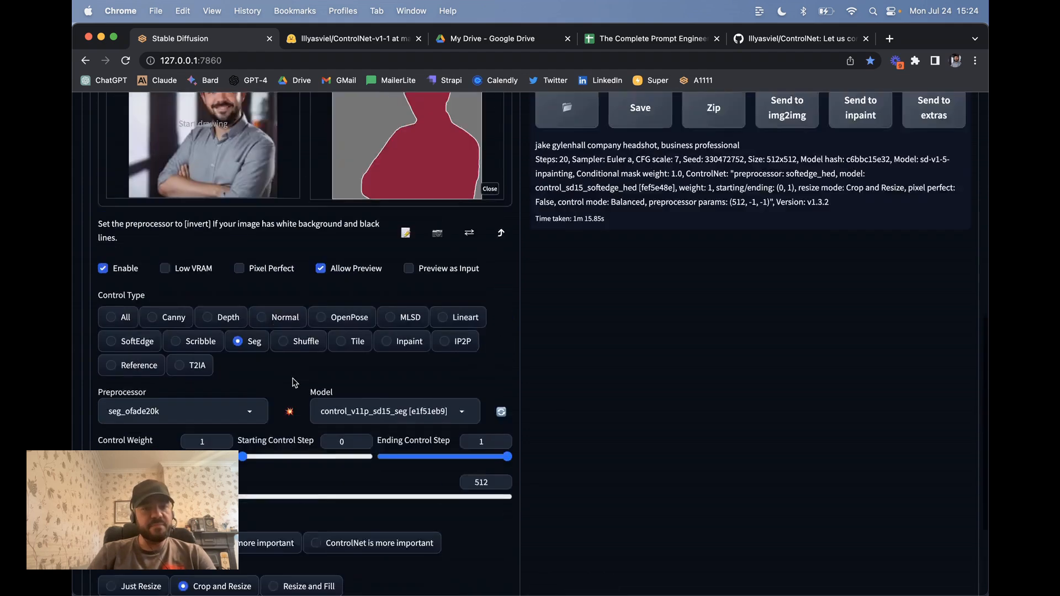
{"action": "scroll", "coordinate": [293, 381], "scroll_direction": "down", "scroll_amount": 3}
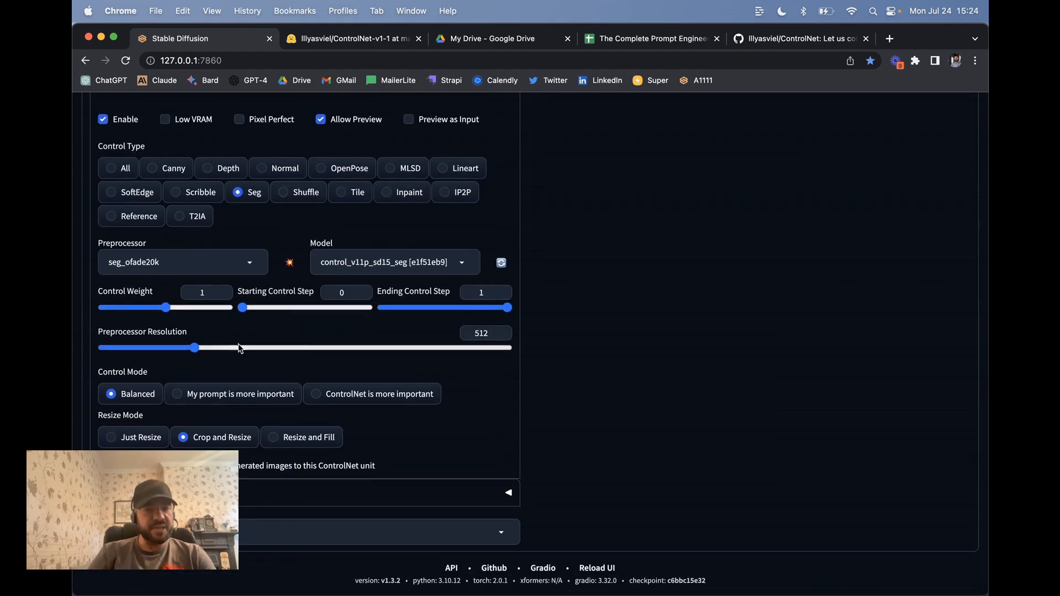
{"action": "scroll", "coordinate": [234, 358], "scroll_direction": "up", "scroll_amount": 1}
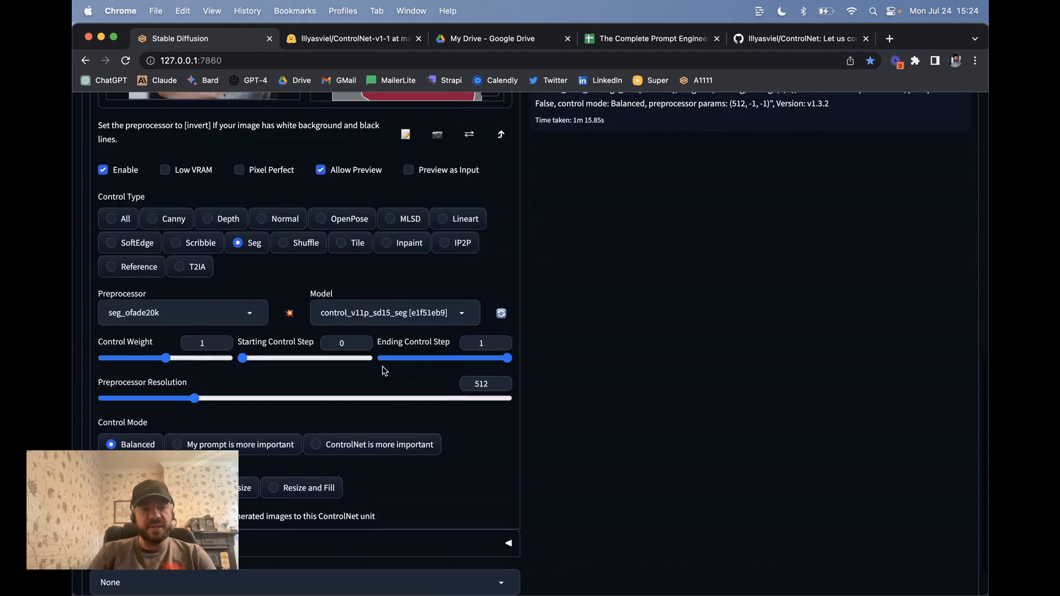
{"action": "scroll", "coordinate": [385, 371], "scroll_direction": "up", "scroll_amount": 3}
{"action": "scroll", "coordinate": [385, 371], "scroll_direction": "up", "scroll_amount": 6}
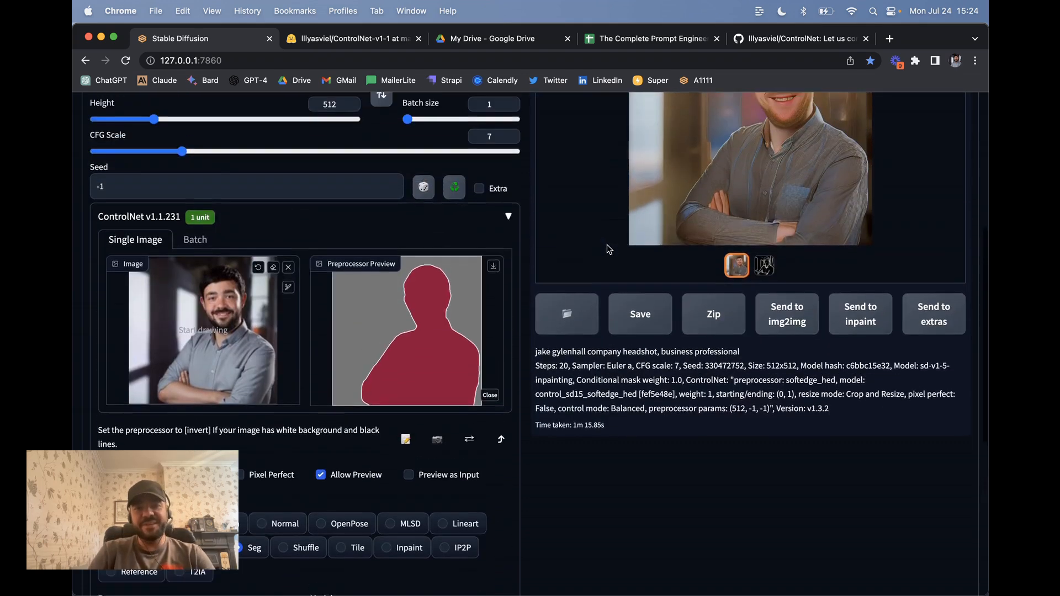
{"action": "left_click", "coordinate": [767, 324]}
{"action": "scroll", "coordinate": [767, 324], "scroll_direction": "up", "scroll_amount": 2}
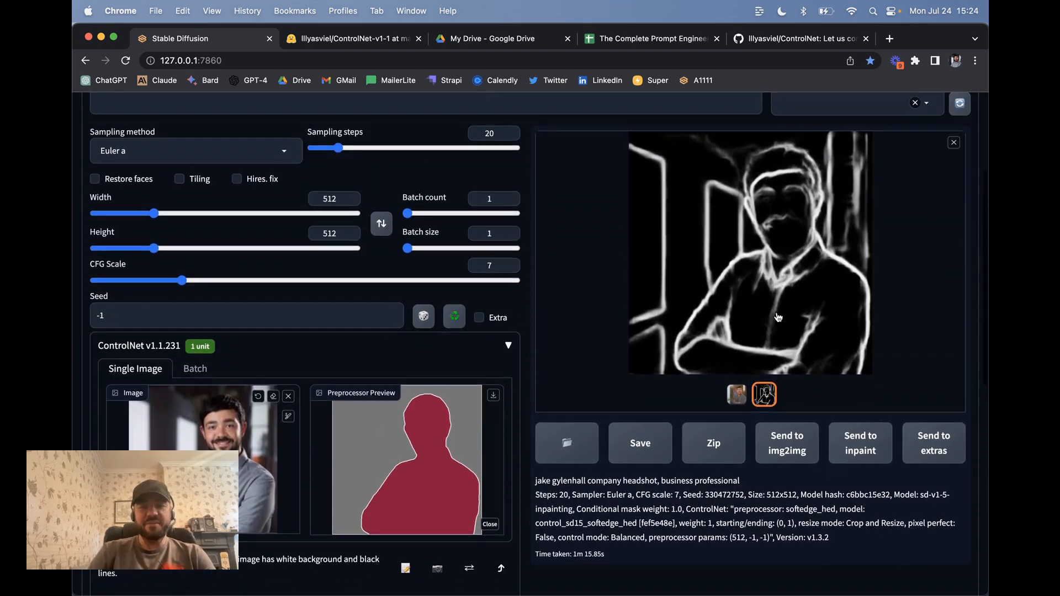
{"action": "scroll", "coordinate": [730, 308], "scroll_direction": "down", "scroll_amount": 2}
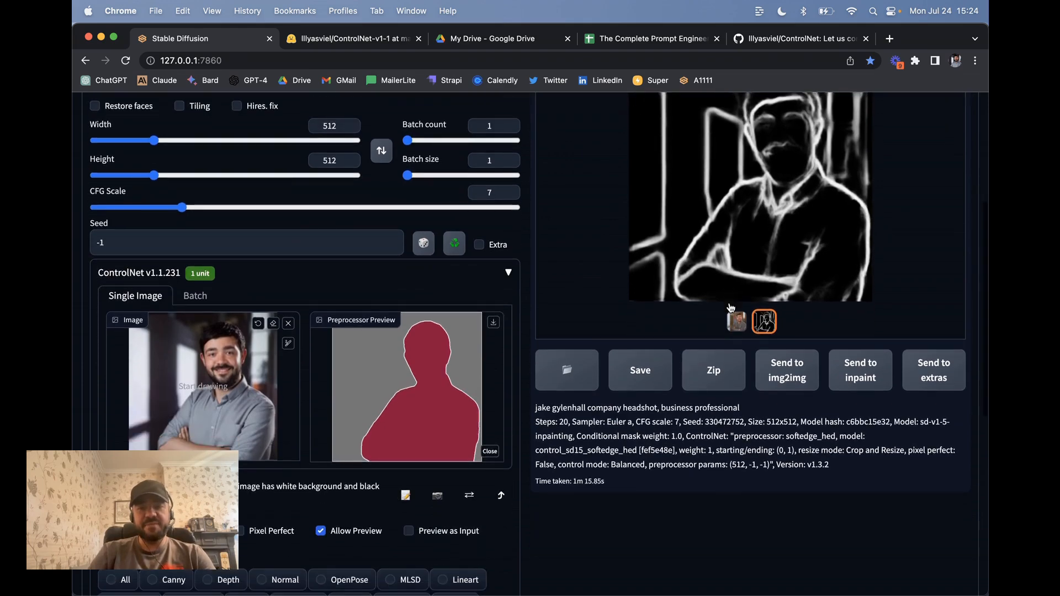
{"action": "left_click", "coordinate": [736, 341]}
{"action": "scroll", "coordinate": [684, 260], "scroll_direction": "up", "scroll_amount": 3}
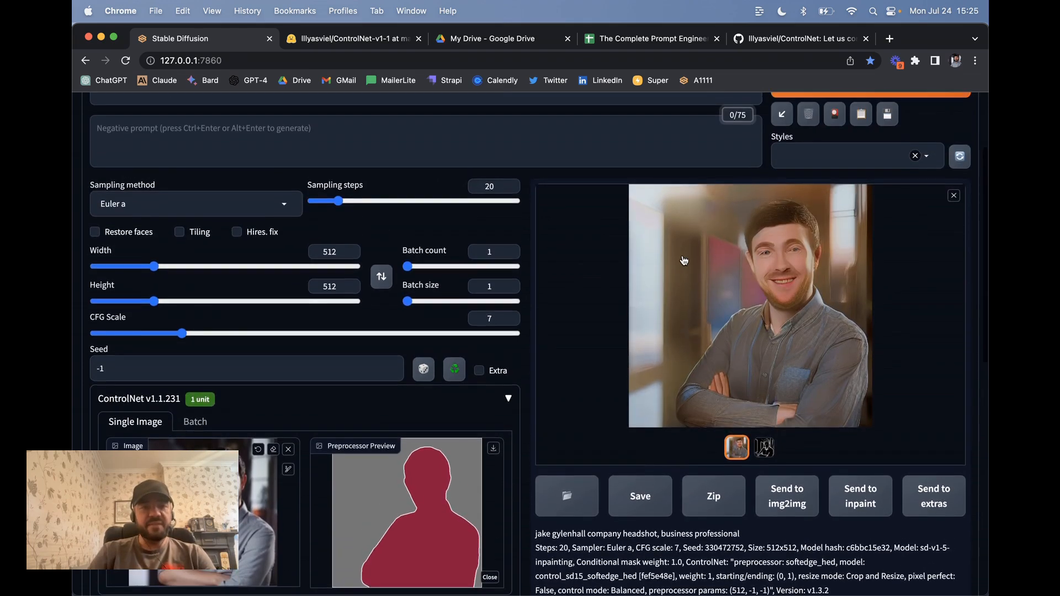
{"action": "scroll", "coordinate": [616, 317], "scroll_direction": "up", "scroll_amount": 4}
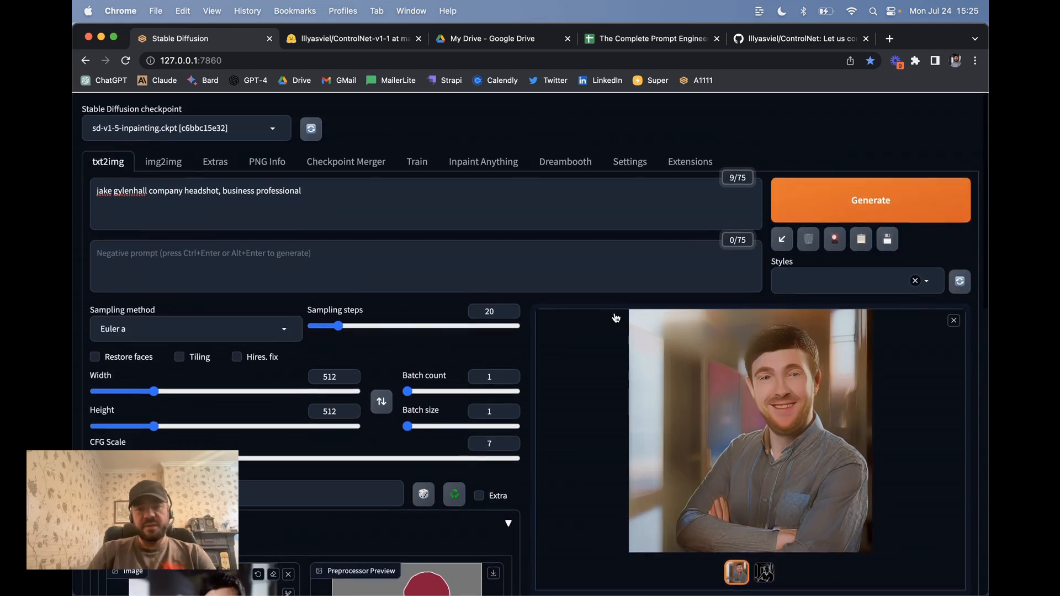